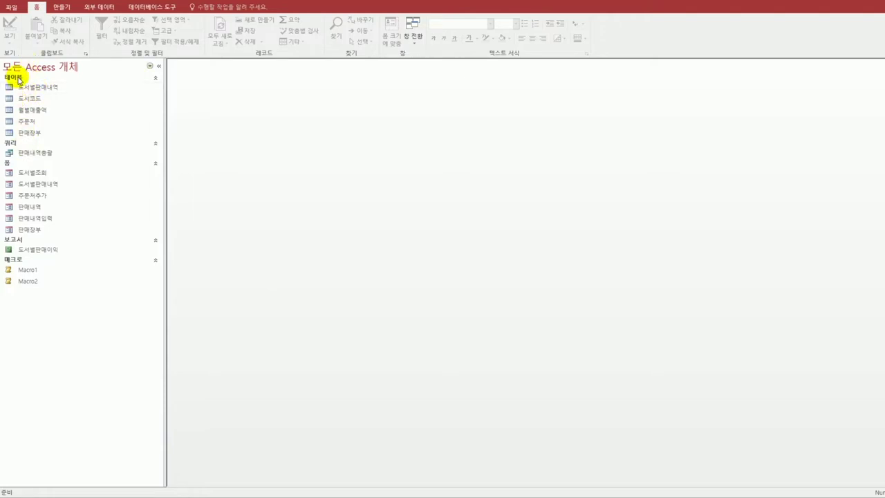
Step: Open the 도서별판매내역 table in Design view and resize its window to sit clear of the navigation list
left_click(28, 88)
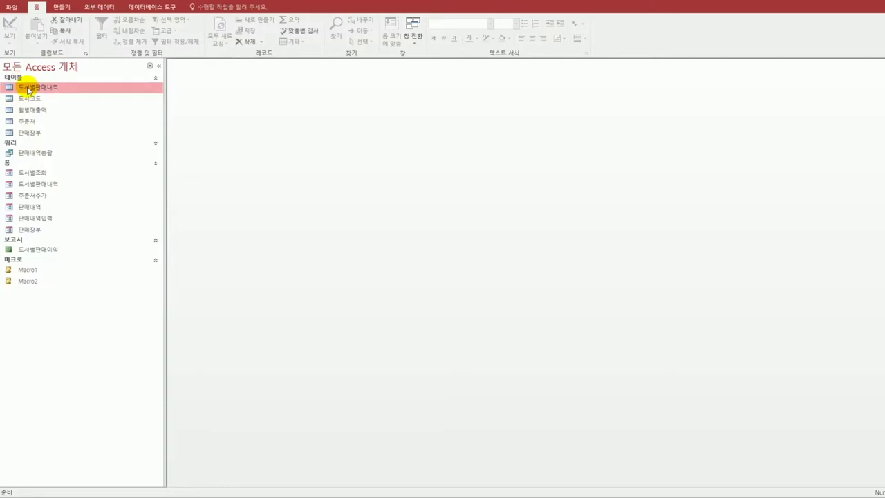
right_click(27, 88)
left_click(54, 104)
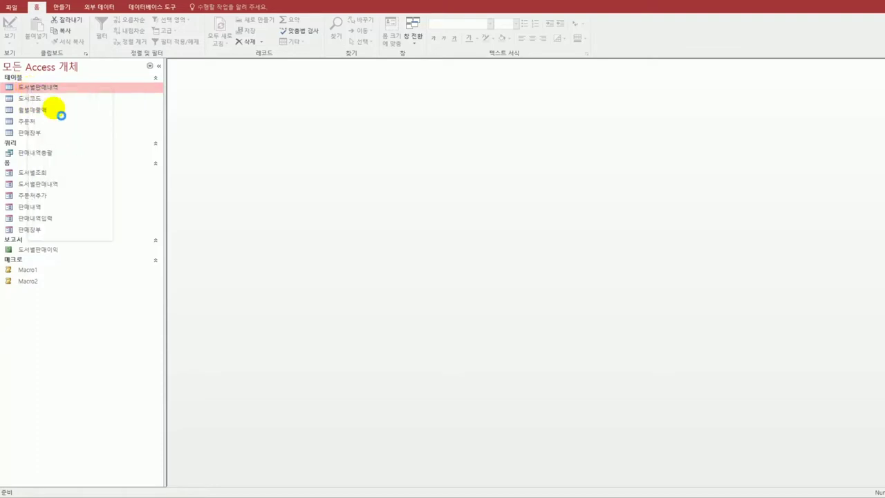
left_click_drag(175, 79, 254, 112)
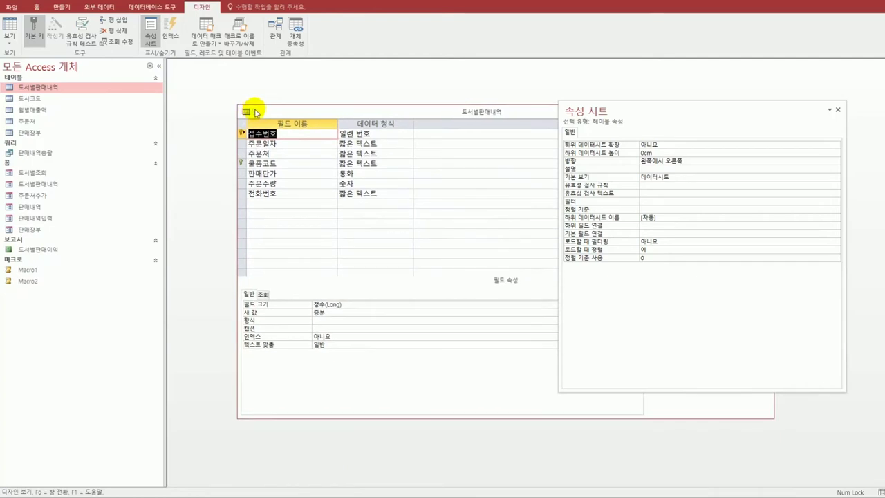
Step: Set the 주문일자 field's data type to 날짜/시간 with the format yyyy년 mm월 dd일
left_click(287, 143)
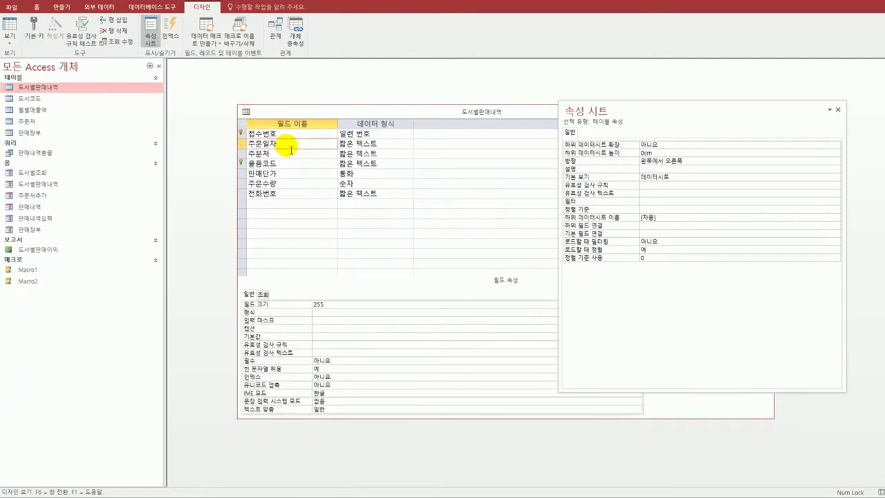
left_click(405, 145)
left_click(408, 143)
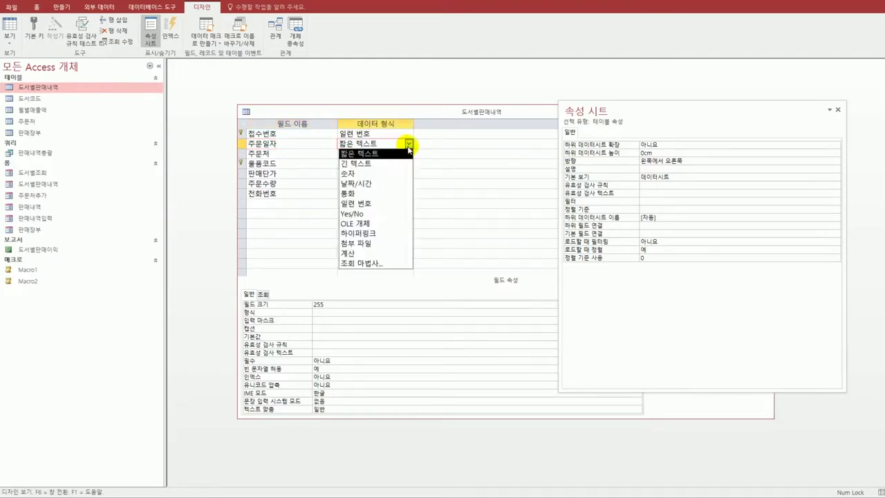
left_click(395, 184)
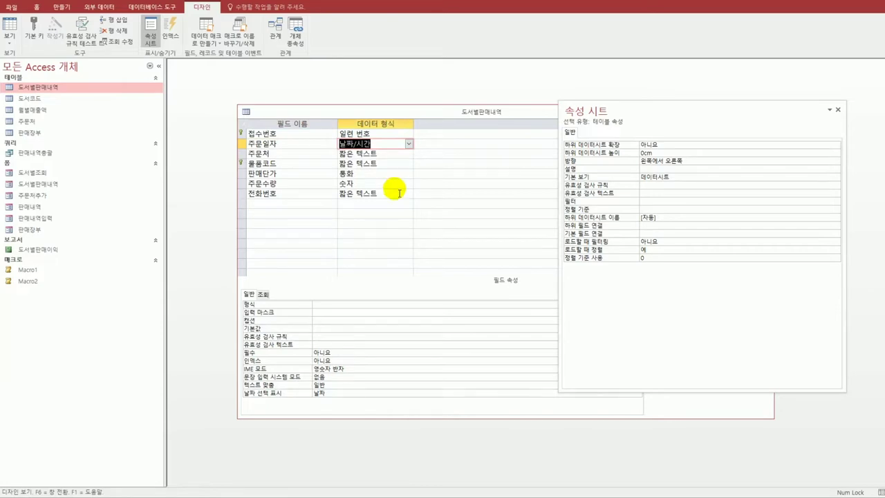
left_click(327, 306)
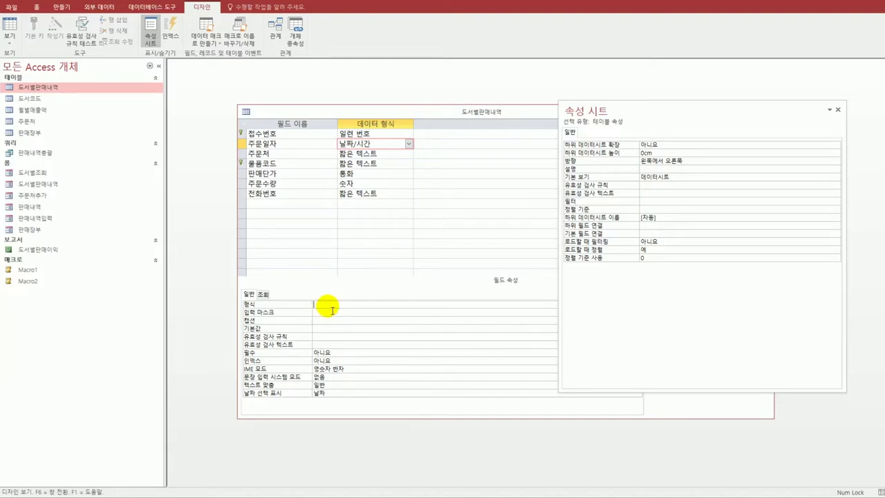
type("yyyy년 mm월 dd일")
key("Return")
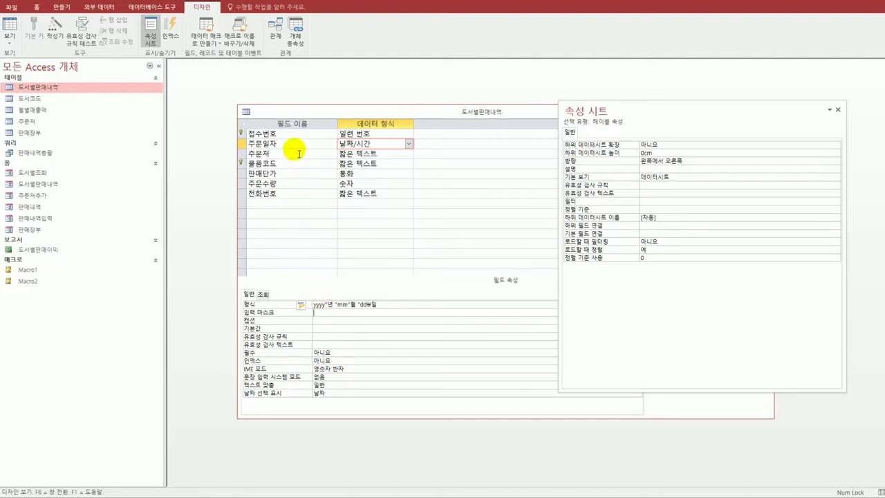
key("F6")
left_click(294, 196)
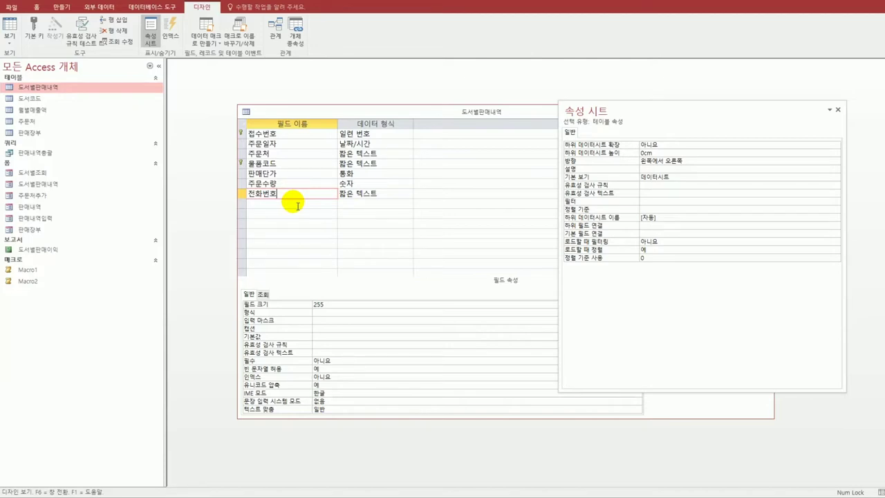
left_click(325, 320)
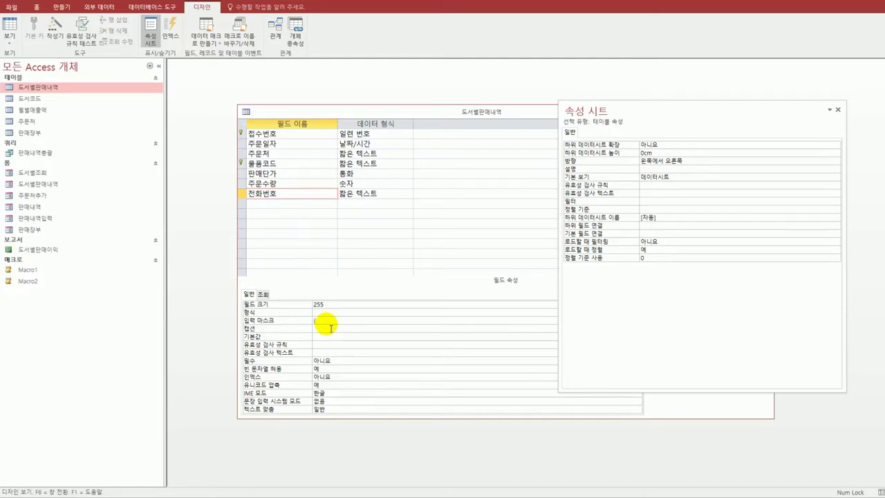
type("999)")
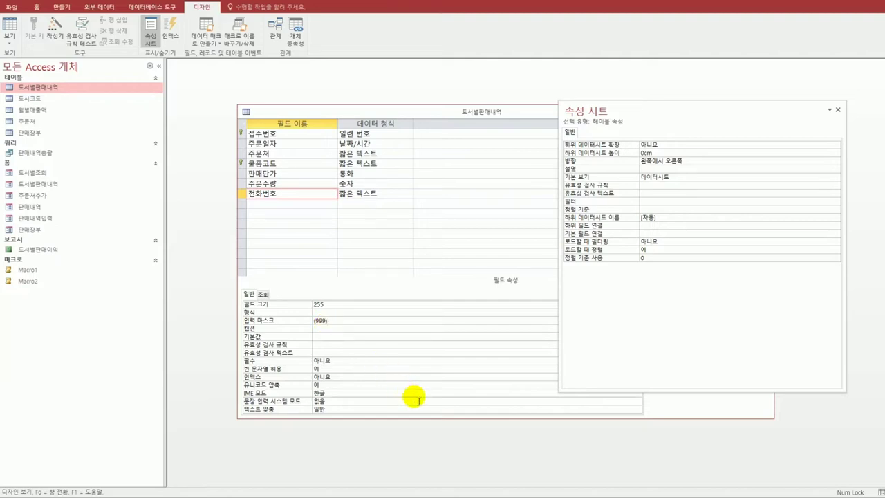
type("9999-9999")
type(";0")
Step: Make the 주문처 field mandatory by setting its 필수 property to 예
left_click(317, 154)
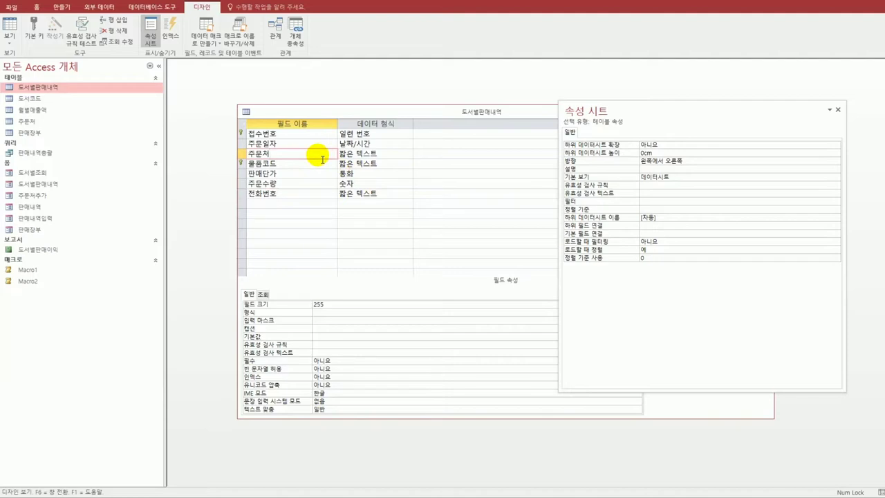
left_click(339, 365)
double_click(339, 365)
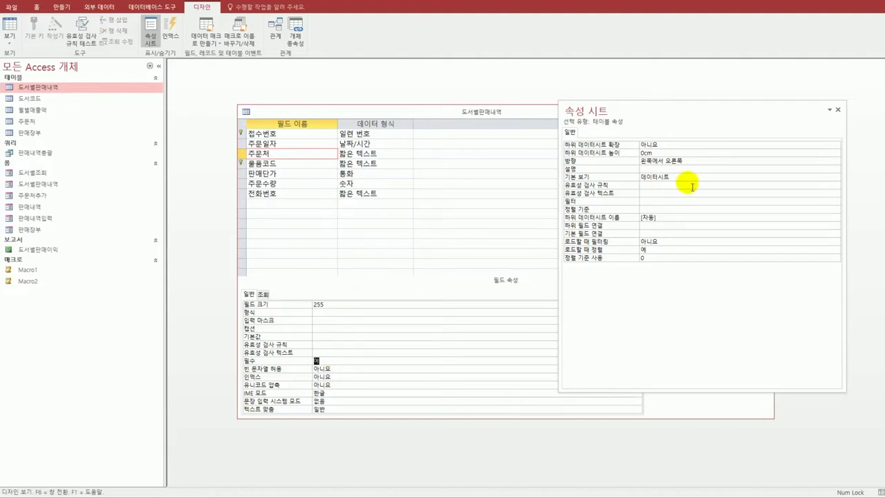
Step: Close the property sheet, save the 도서별판매내역 design with existing data tested against the new rules, and close the table
left_click(838, 110)
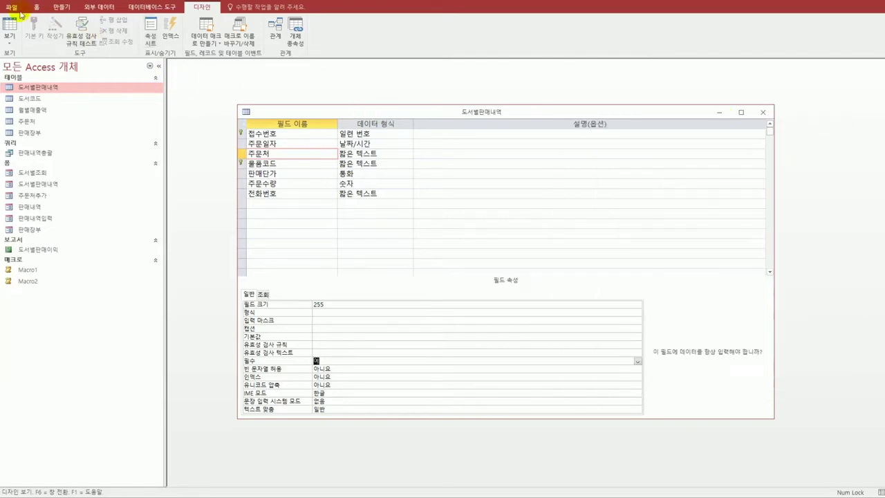
key("ctrl+s")
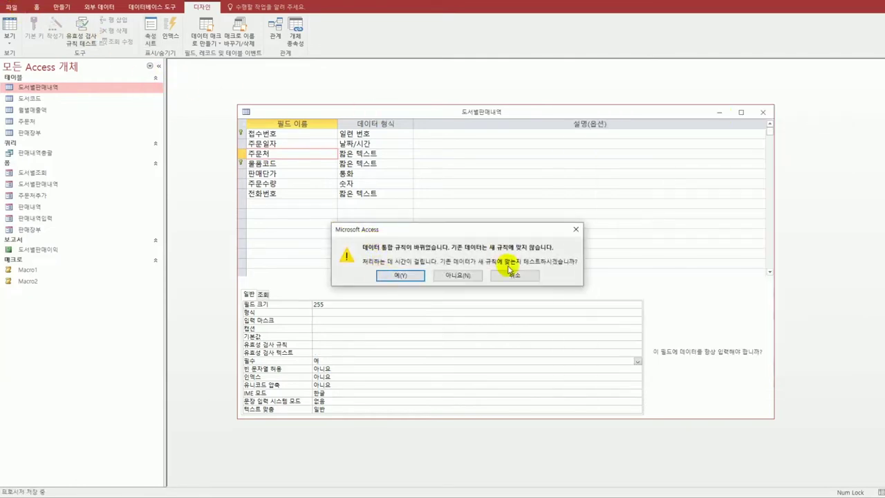
left_click(401, 275)
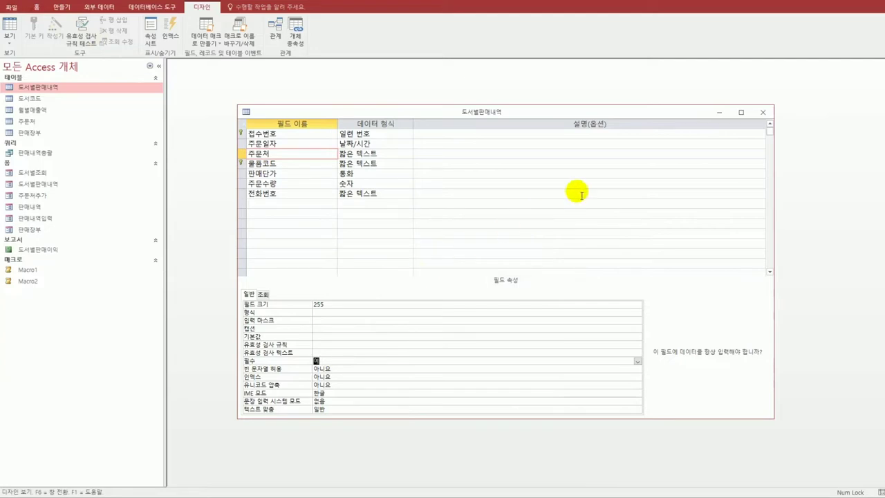
left_click(762, 112)
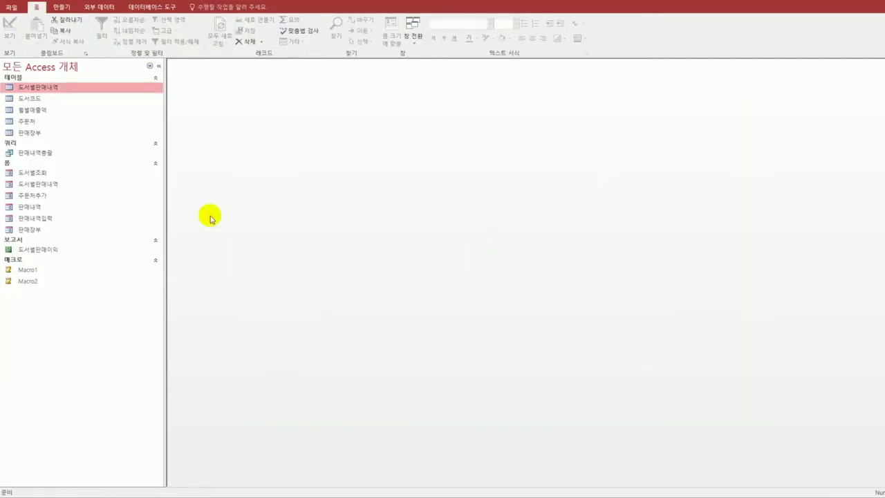
Step: Open the 도서코드 table in Design view and shrink its window so the whole design fits on screen
left_click(70, 102)
right_click(70, 102)
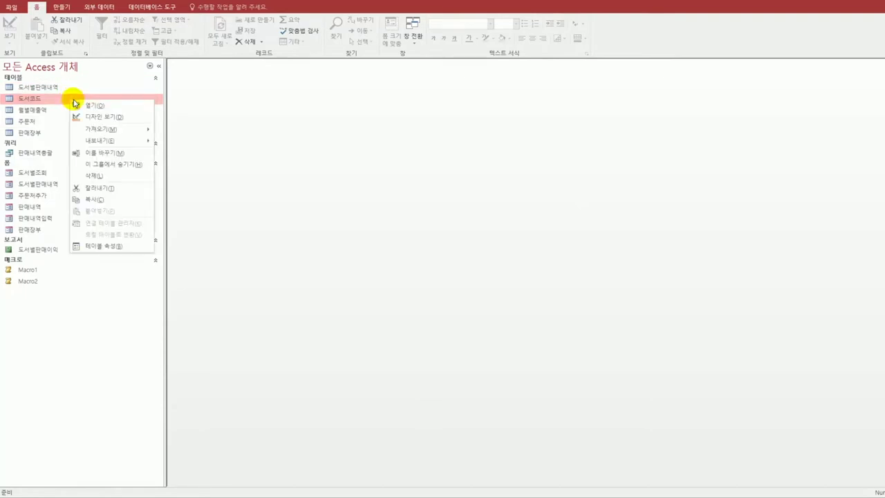
left_click(107, 115)
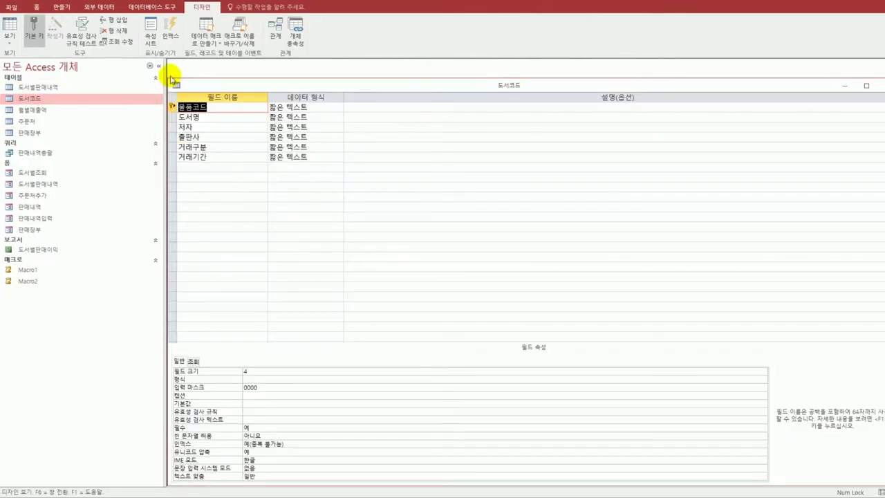
left_click_drag(169, 78, 292, 134)
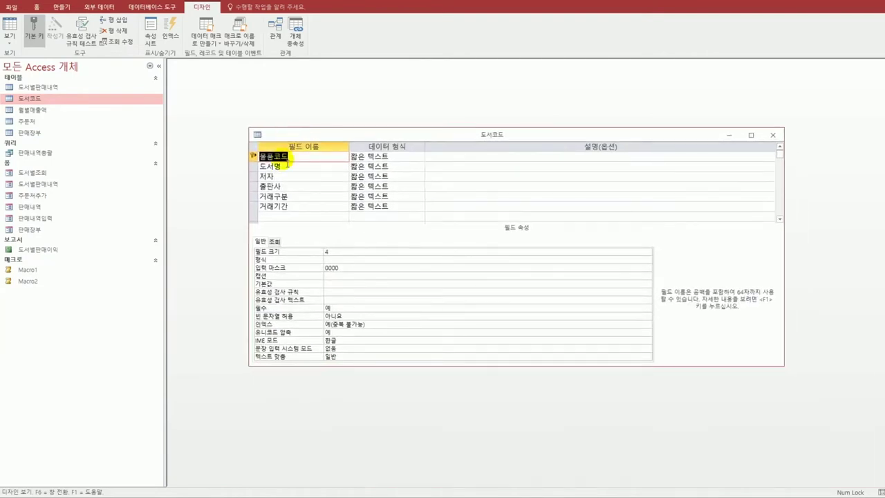
Step: Set the 거래구분 field's IME 모드 to 영숫자 반자
left_click(291, 198)
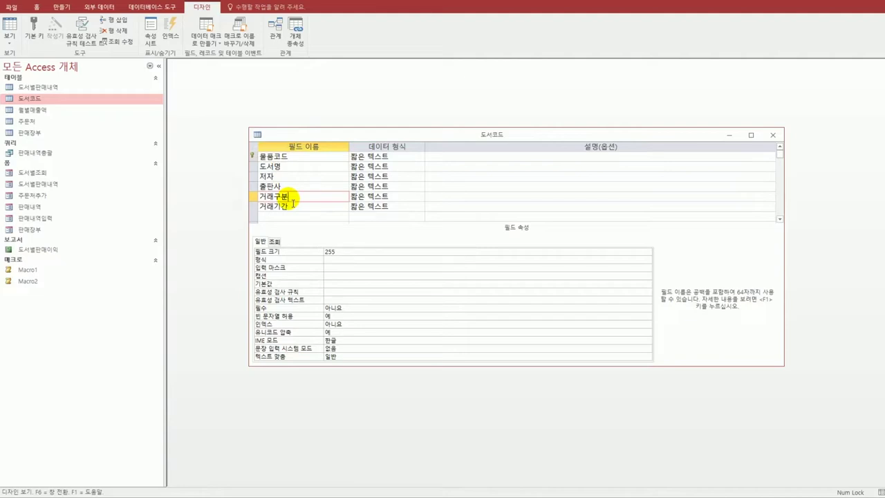
left_click(336, 340)
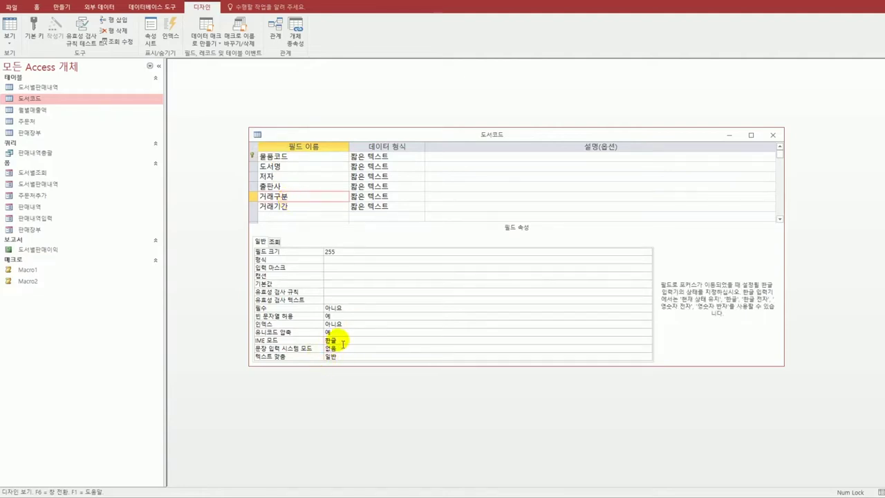
left_click(647, 341)
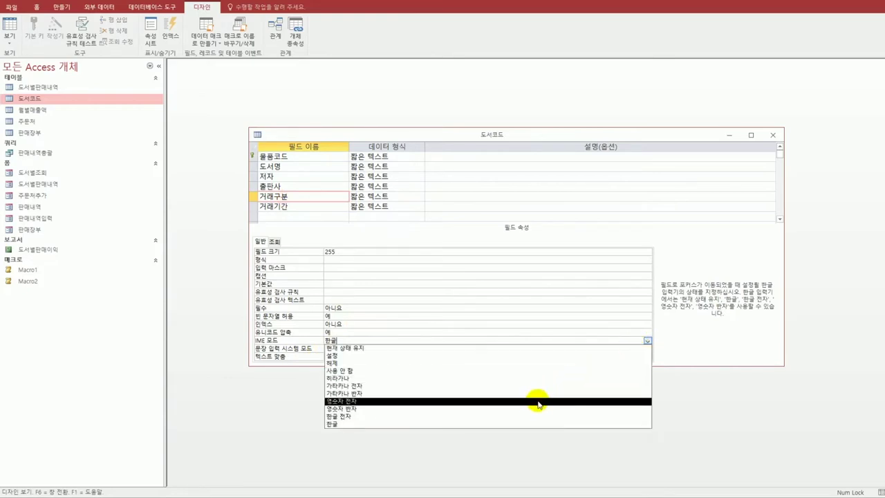
left_click(537, 408)
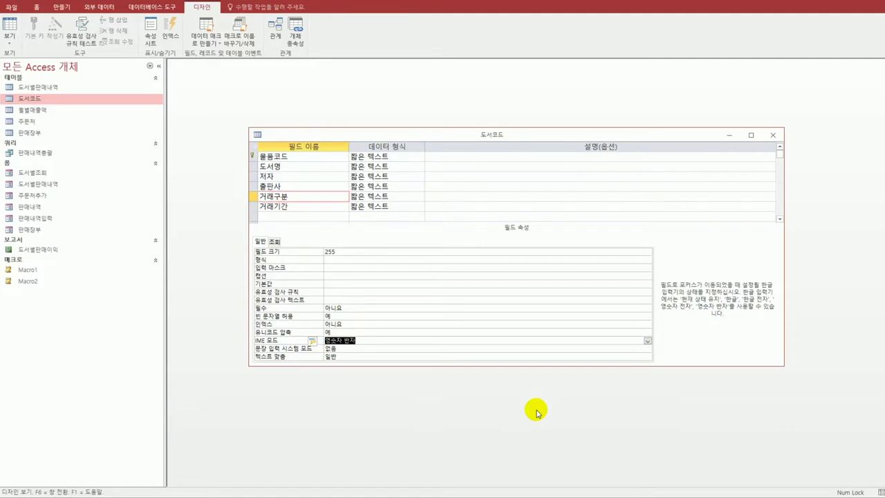
Step: Change the 거래기간 field's data type to 숫자 with the field size 바이트
left_click(340, 208)
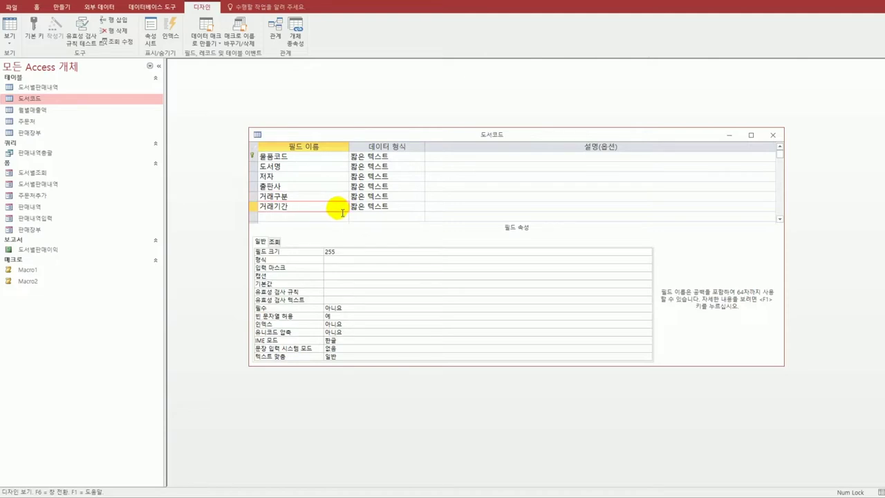
left_click(387, 207)
left_click(420, 208)
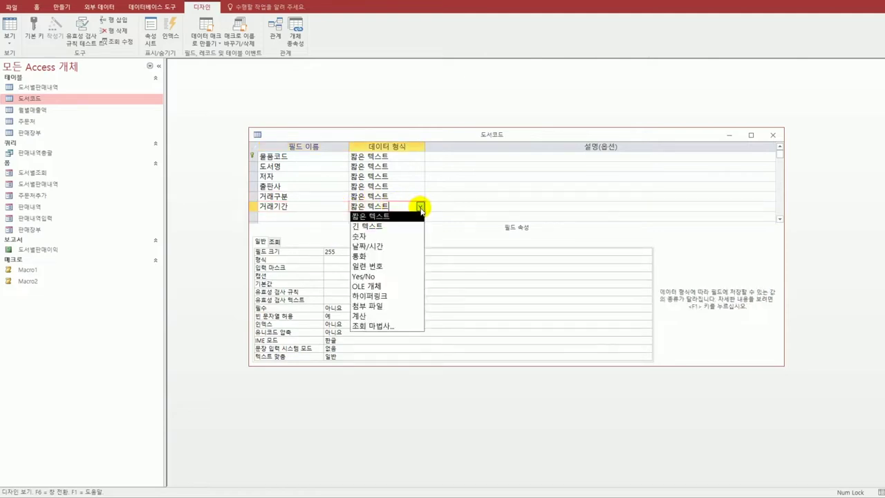
left_click(410, 243)
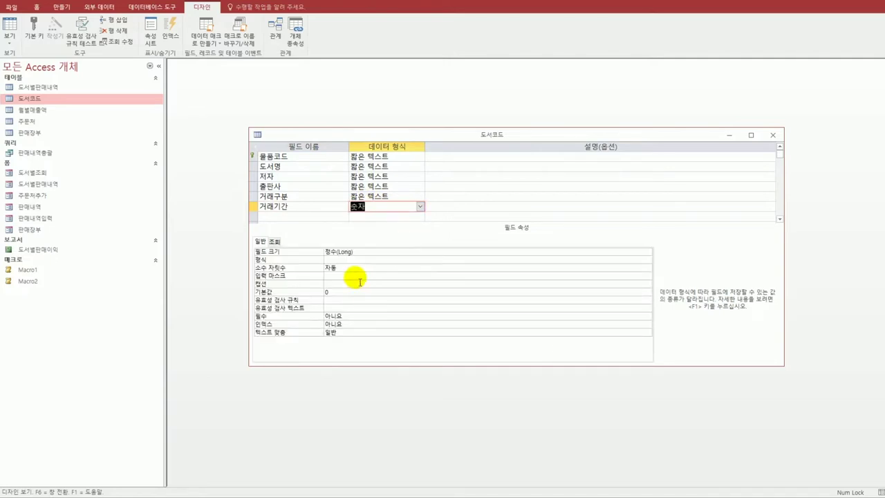
left_click(366, 251)
left_click(647, 252)
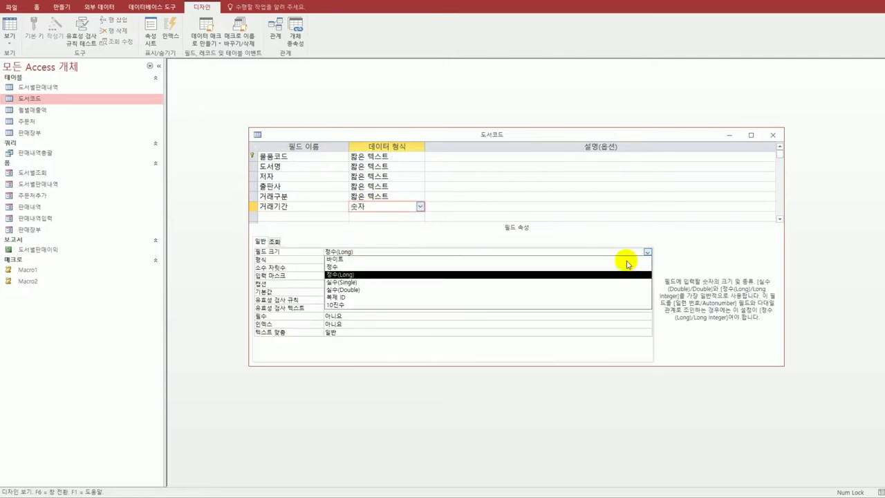
left_click(613, 263)
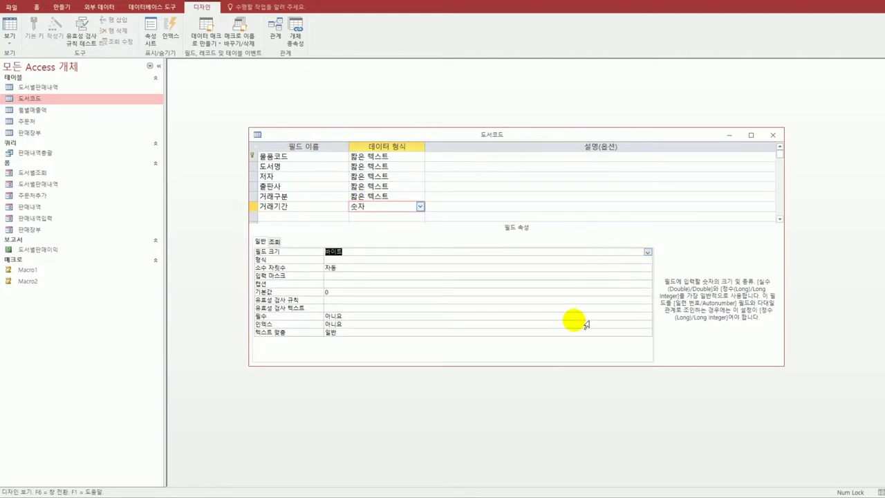
Step: Save the 도서코드 table design, accepting the possible data loss, and close the table
left_click(9, 3)
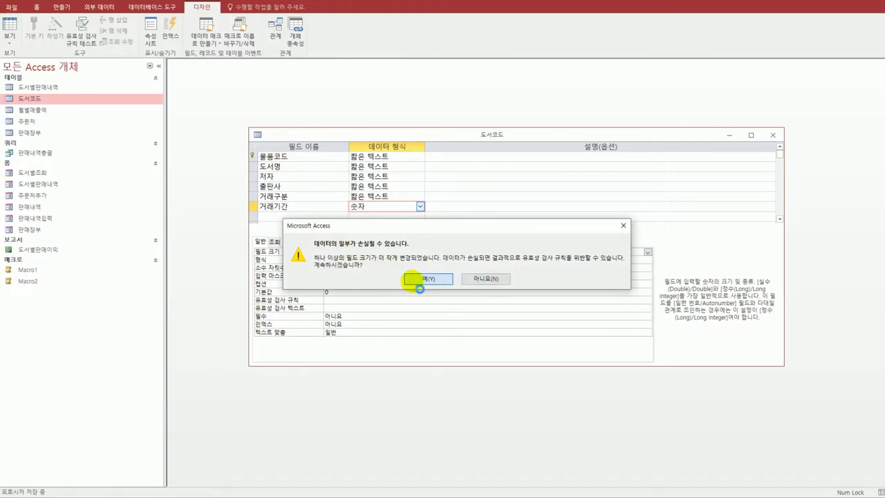
left_click(413, 282)
left_click(772, 134)
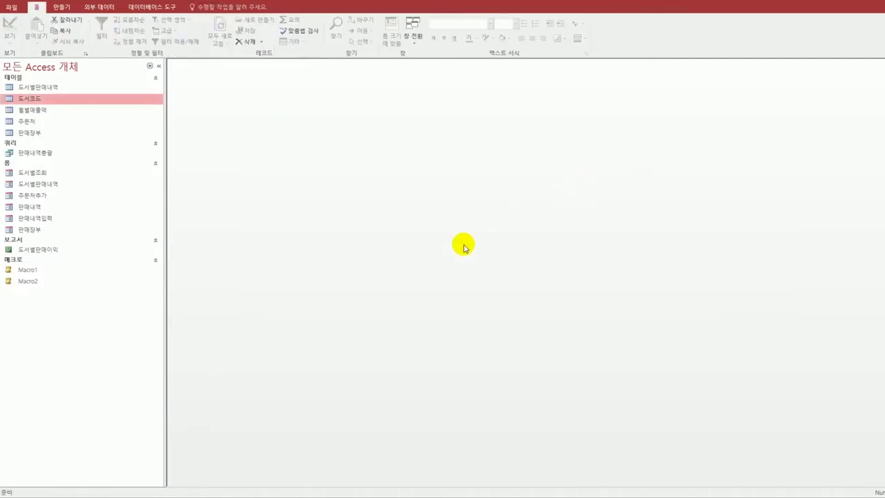
Step: Add the 도서별판매내역 and 도서코드 tables to the Relationships window, lengthen the first table's box and space the two apart
left_click(166, 8)
left_click(95, 33)
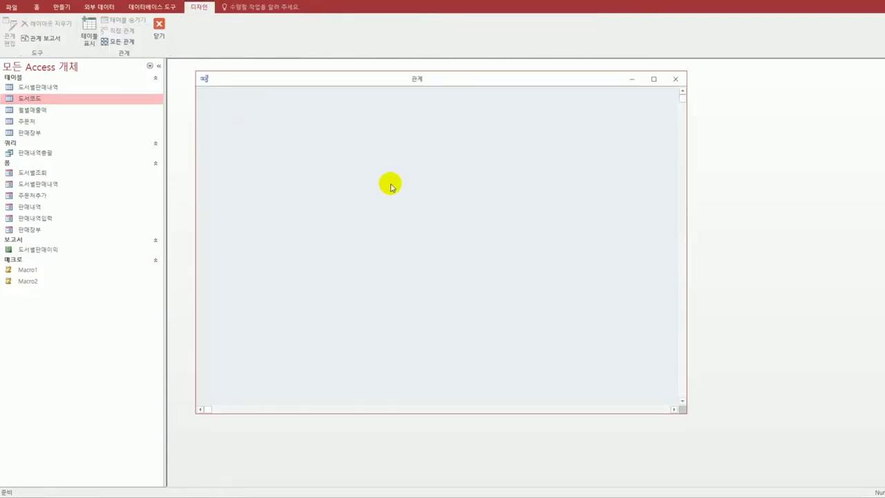
left_click(92, 38)
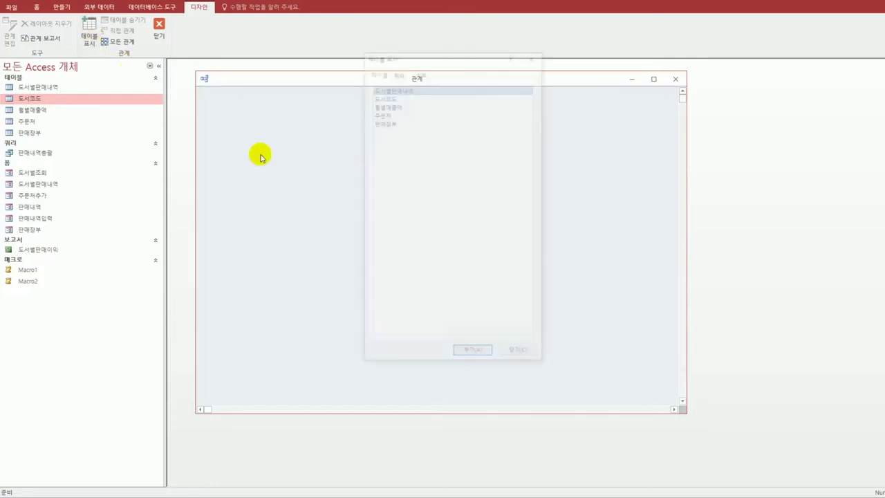
double_click(395, 88)
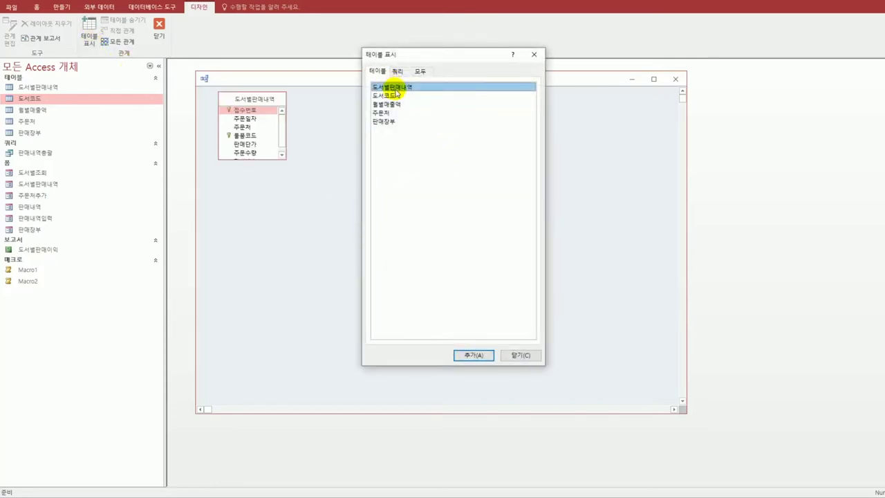
double_click(398, 96)
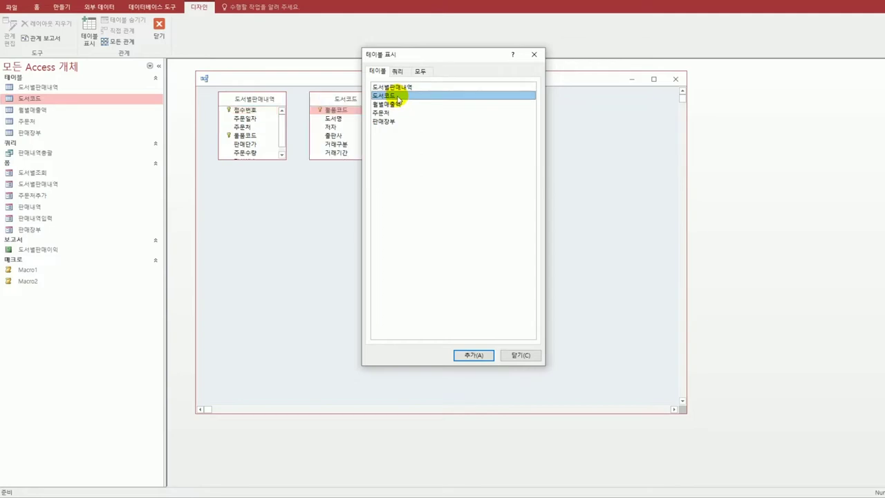
left_click(520, 355)
left_click_drag(271, 159, 273, 217)
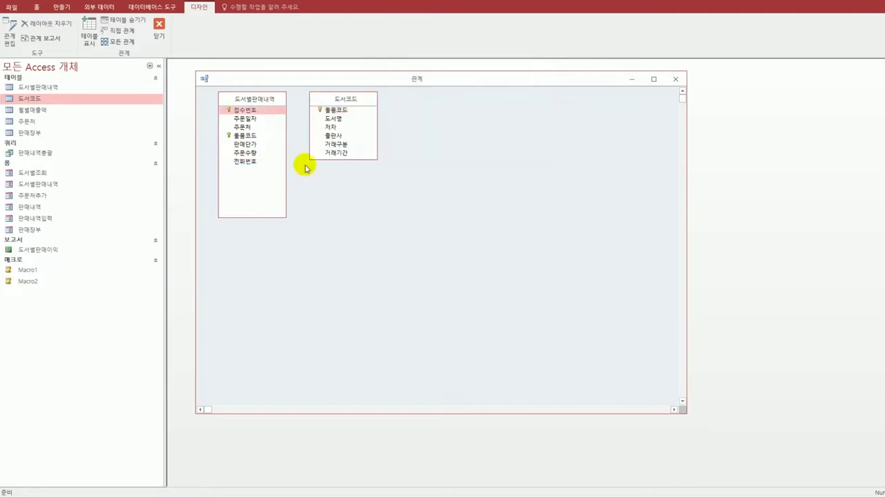
left_click_drag(367, 101, 405, 106)
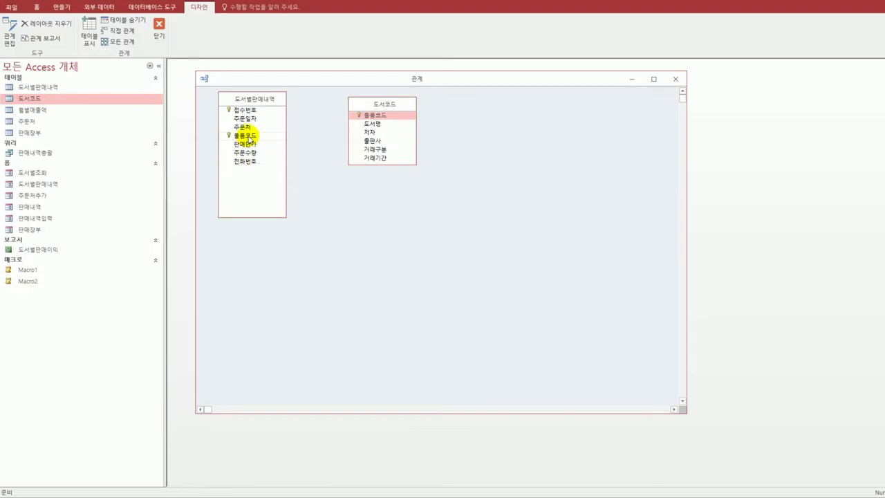
Step: Relate the two tables on 물품코드, enforcing referential integrity with cascading updates of related fields, and close the Relationships window
mouse_move(248, 139)
left_mouse_down()
mouse_move(381, 121)
mouse_move(241, 124)
mouse_move(248, 142)
left_mouse_up()
left_click_drag(416, 122, 389, 202)
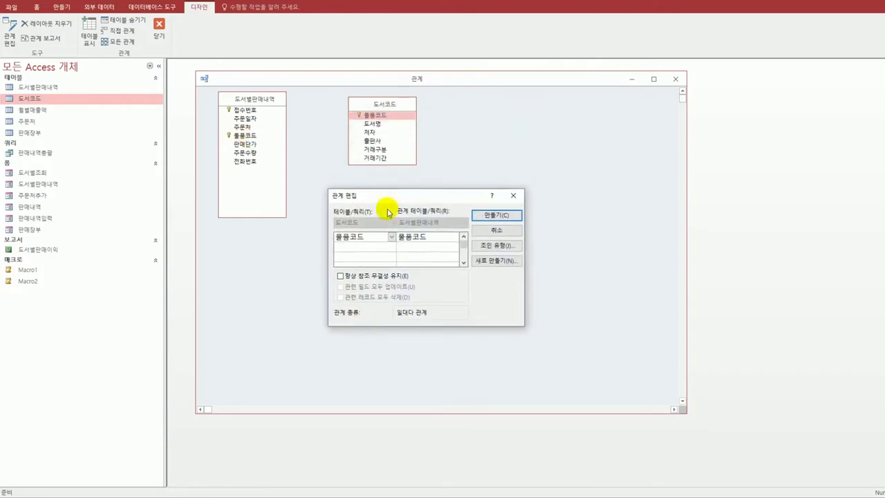
left_click(358, 275)
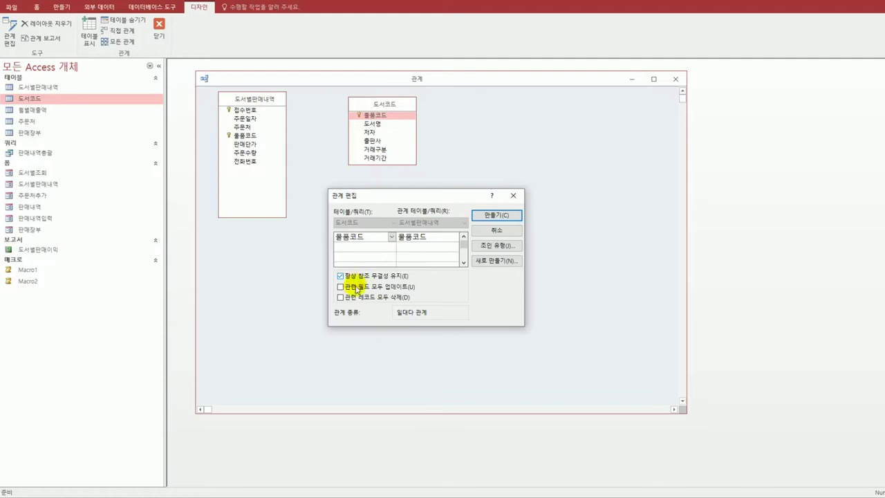
left_click(354, 289)
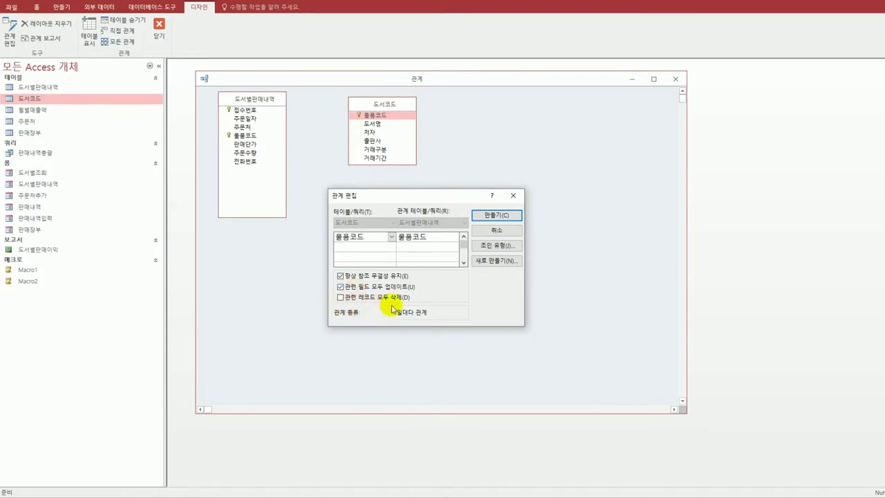
left_click(488, 219)
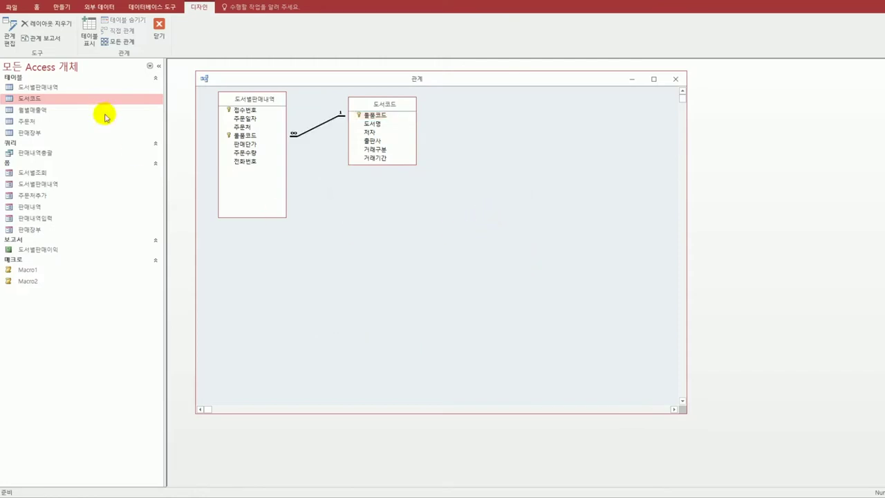
left_click(158, 28)
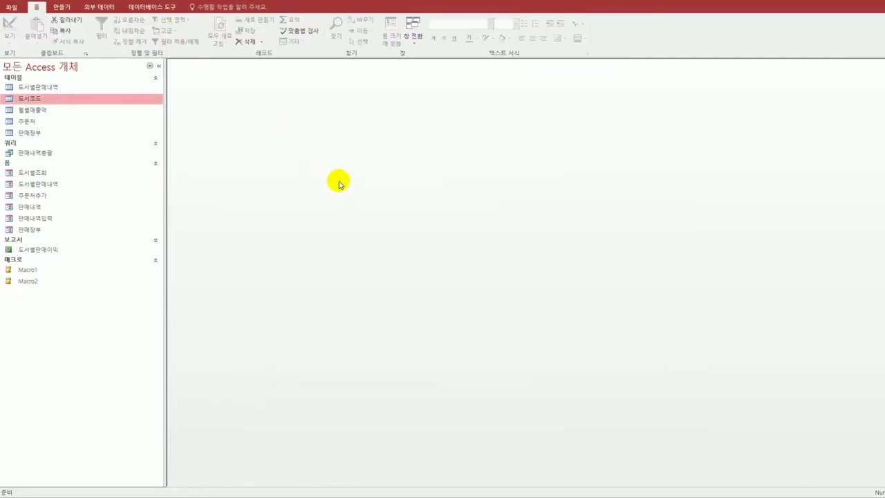
Step: Open the 도서별판매내역 table in Design view and shrink its window so the whole design fits on screen
left_click(66, 88)
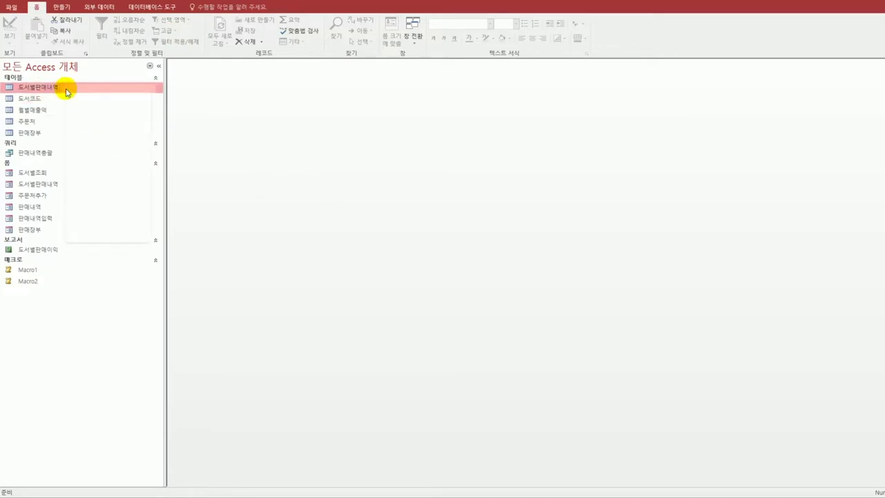
right_click(66, 90)
left_click(88, 107)
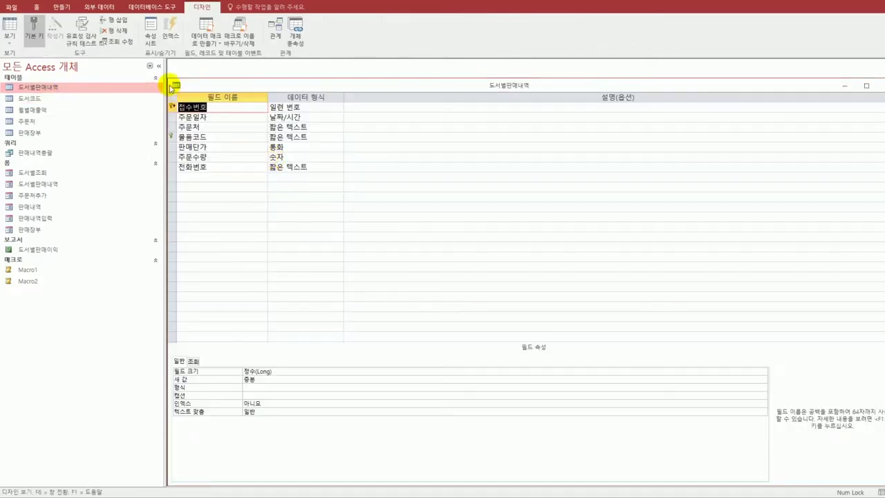
left_click_drag(174, 83, 247, 122)
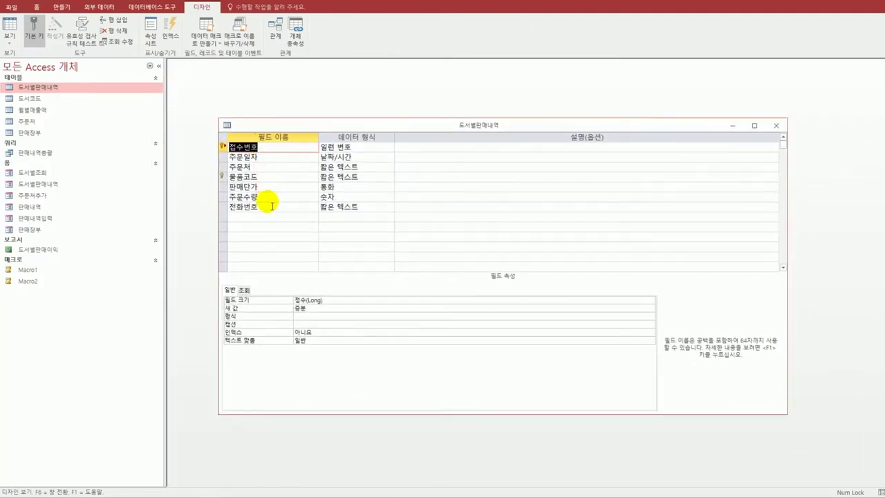
Step: Set the 물품코드 field's lookup display control (컨트롤 표시) to 콤보 상자
left_click(265, 177)
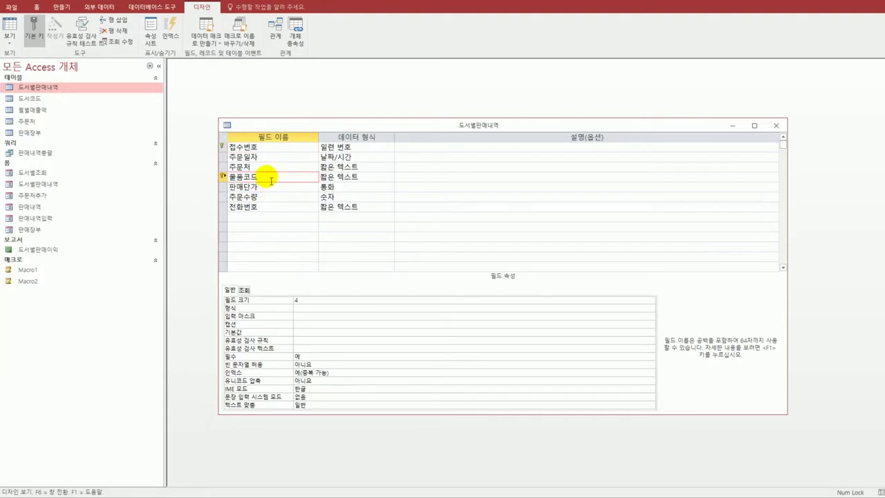
left_click(246, 291)
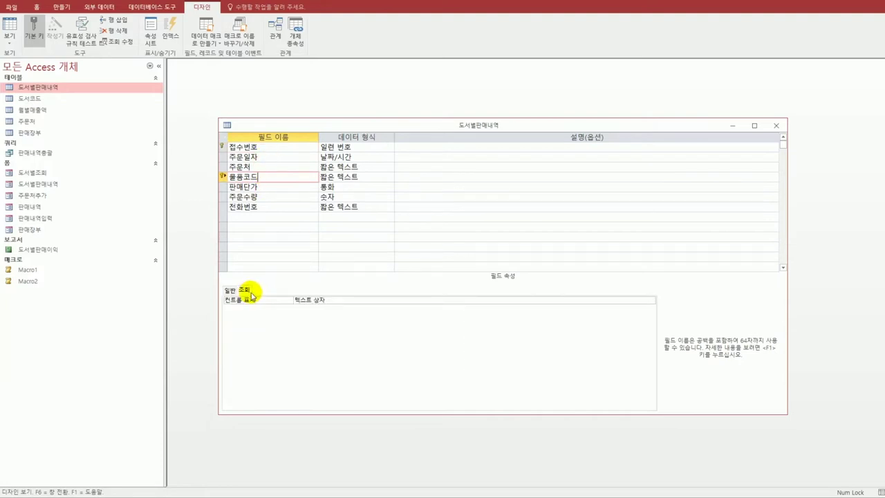
left_click(321, 300)
left_click(650, 300)
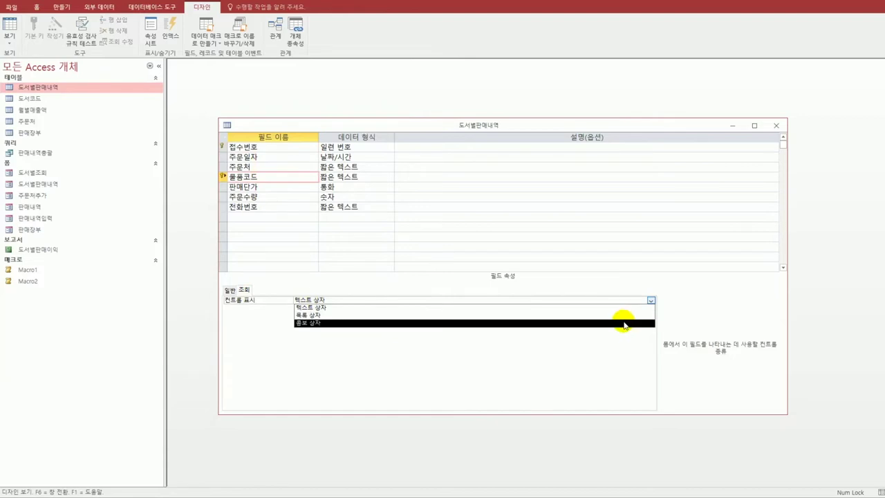
left_click(623, 323)
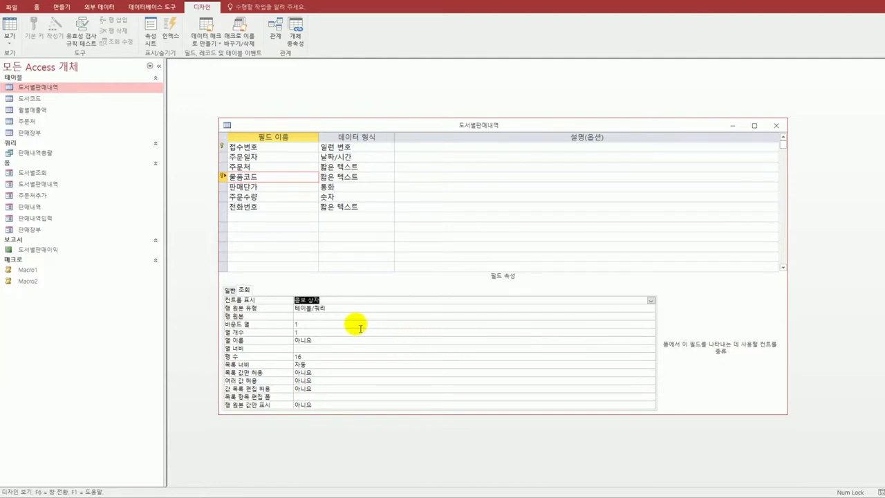
Step: Build the combo box's 행 원본 as a query on 도서코드 returning 물품코드 and 저자, saving it to the property
left_click(320, 317)
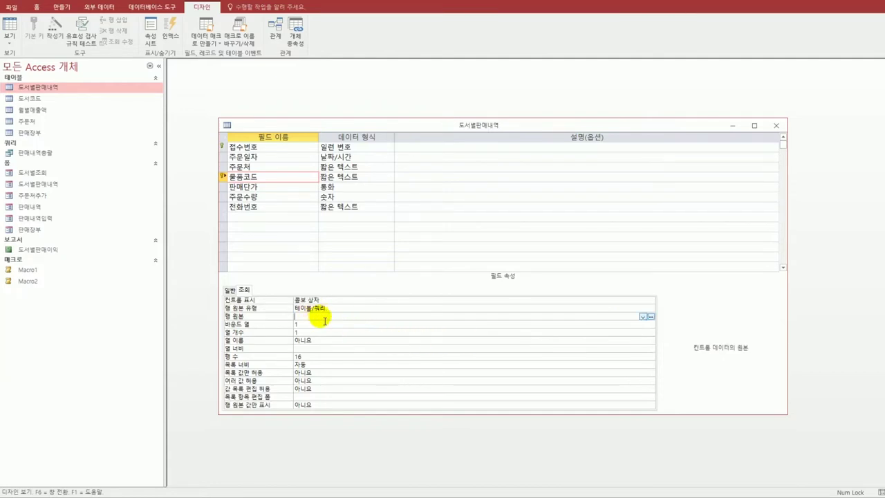
left_click(652, 316)
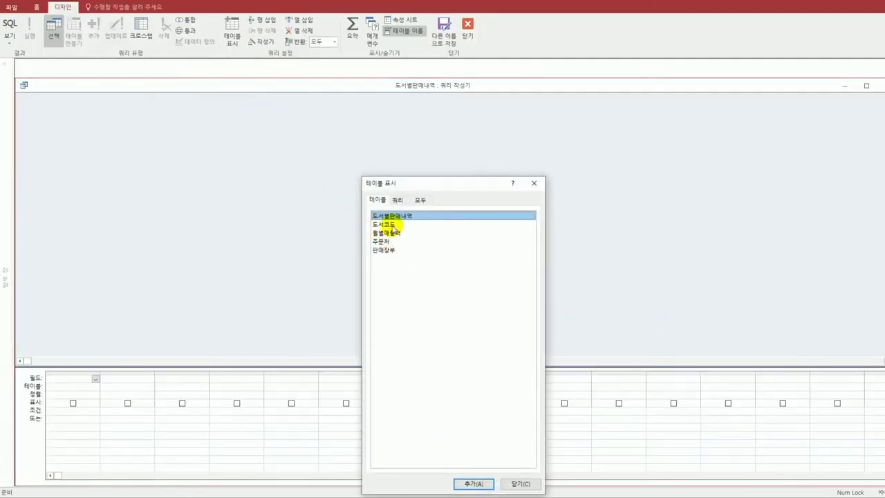
double_click(388, 224)
left_click(532, 184)
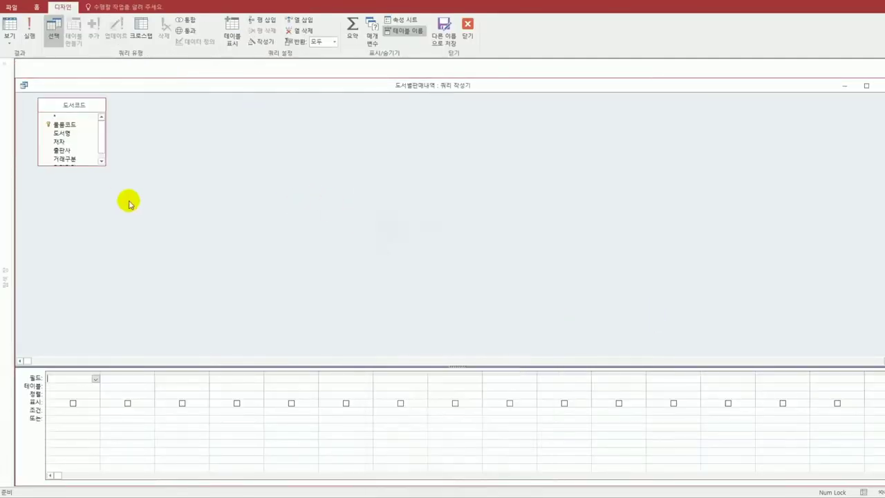
left_click_drag(85, 166, 87, 205)
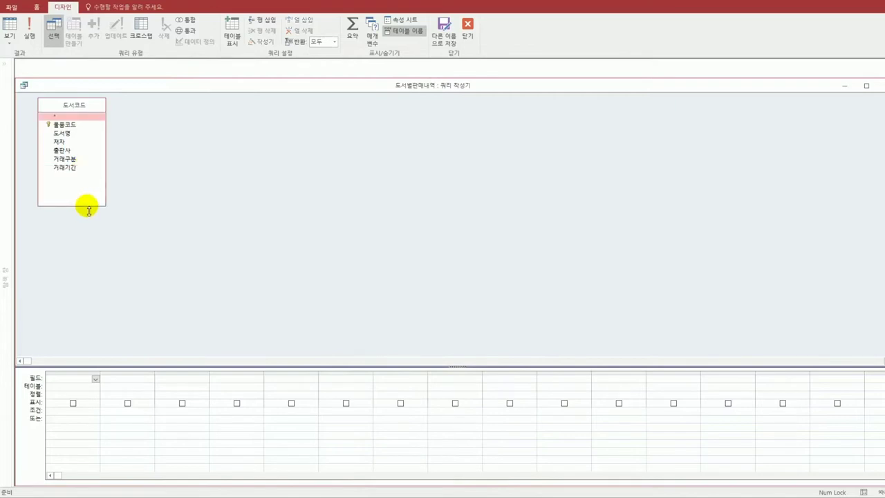
double_click(74, 126)
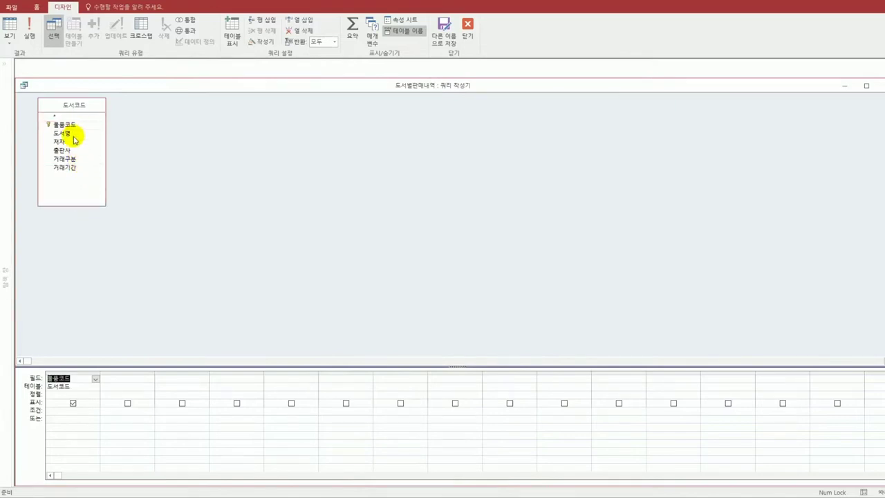
double_click(72, 144)
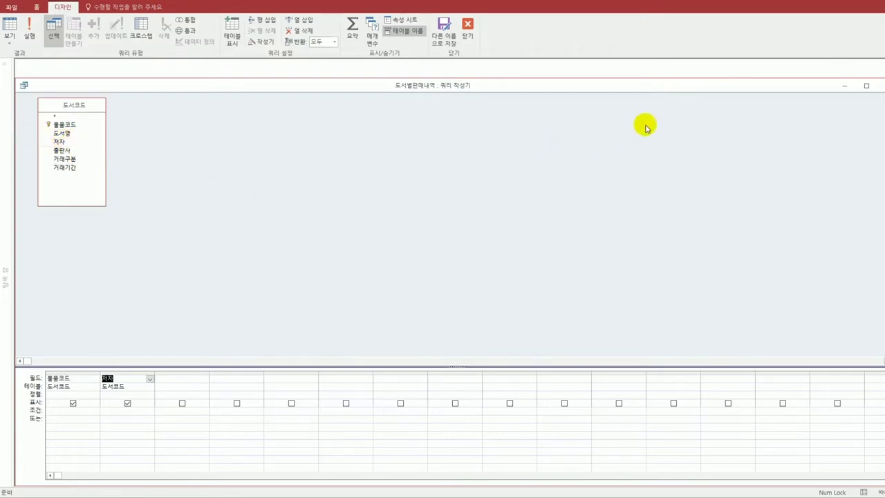
left_click(878, 85)
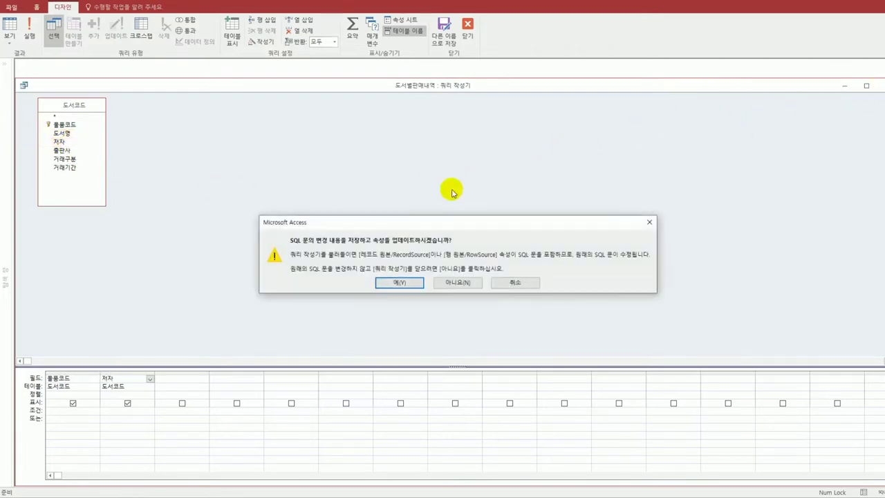
left_click(398, 282)
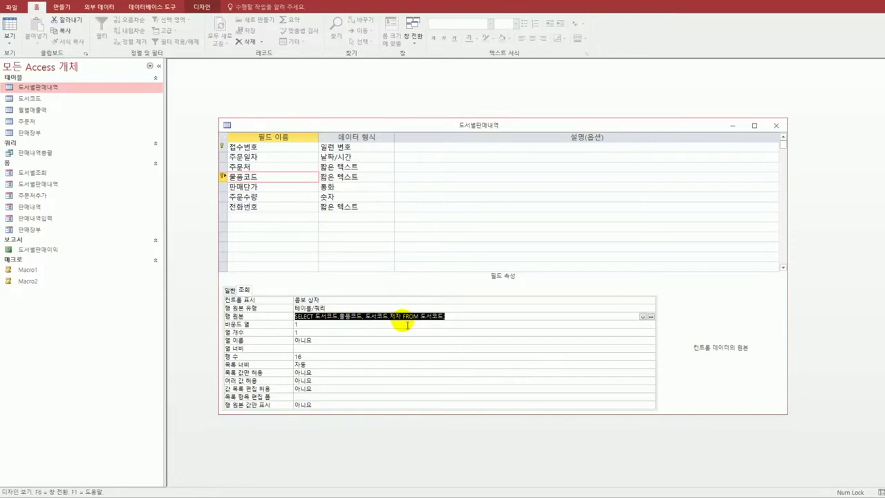
Step: Set the 물품코드 combo box's 열 개수 to 2 and its 열 너비 to 3 cm and 1.5 cm
left_click(333, 325)
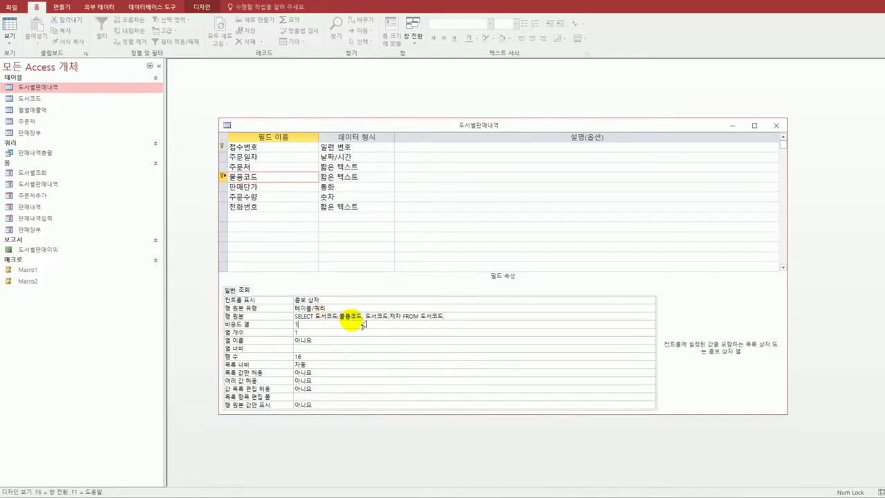
left_click_drag(321, 332, 291, 335)
type("2")
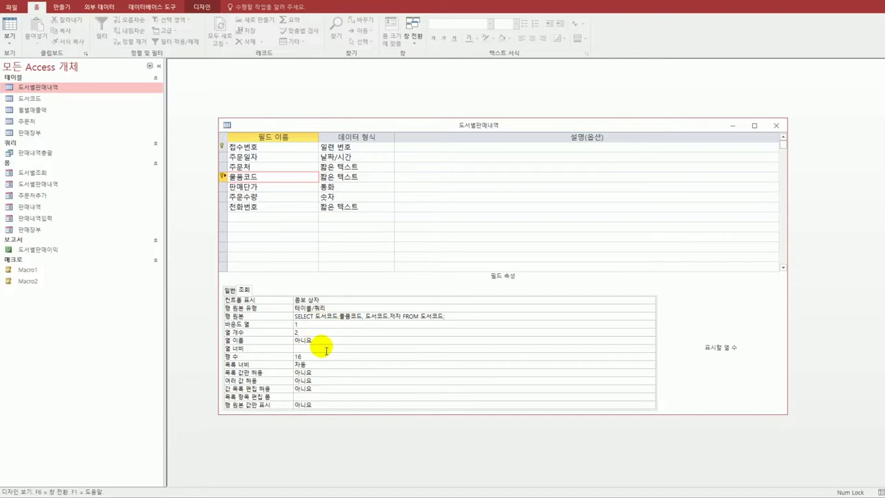
left_click(322, 349)
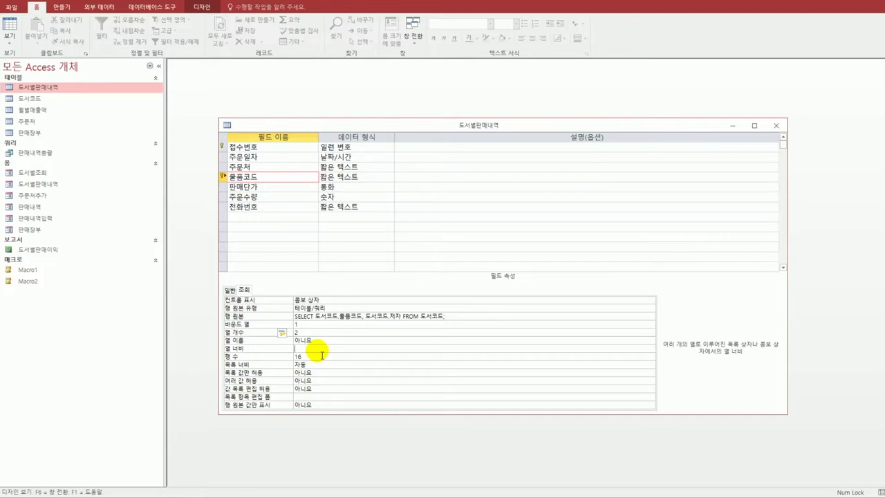
type("3;1.5")
Step: Set the combo box's 목록 너비 to 6 cm and 행 수 to 5, and close the 도서별판매내역 table
left_click(281, 367)
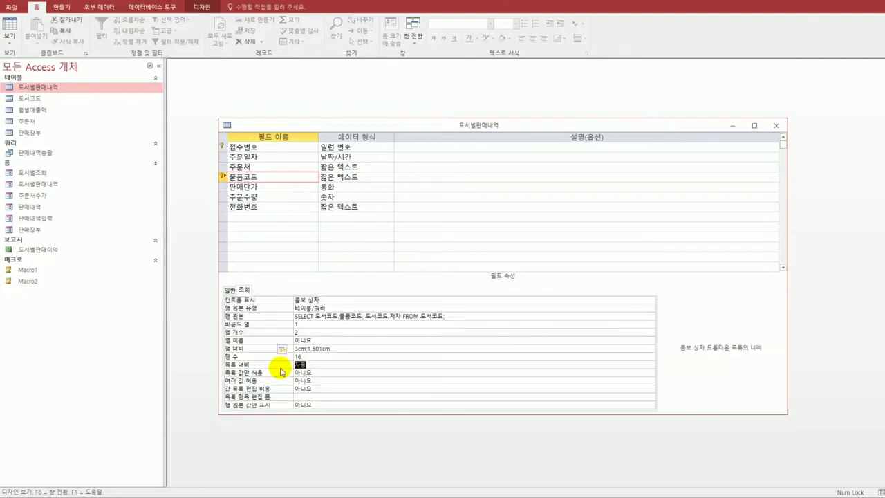
type("6")
key("Up")
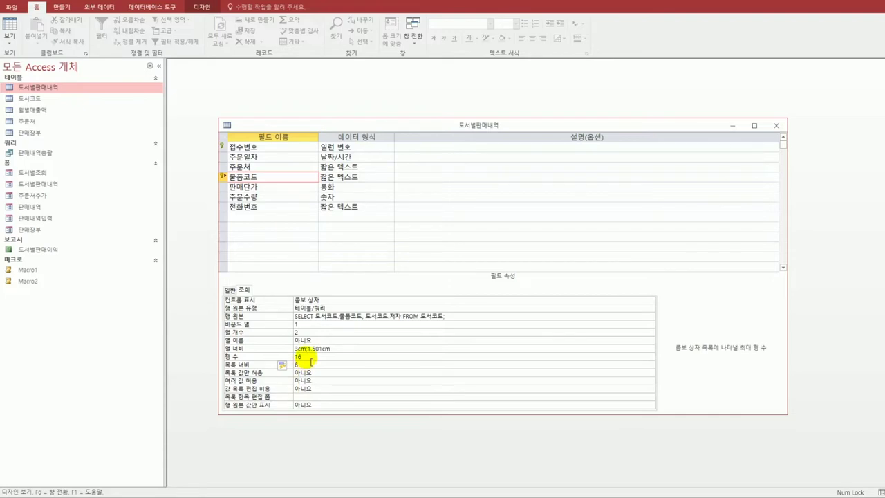
type("5")
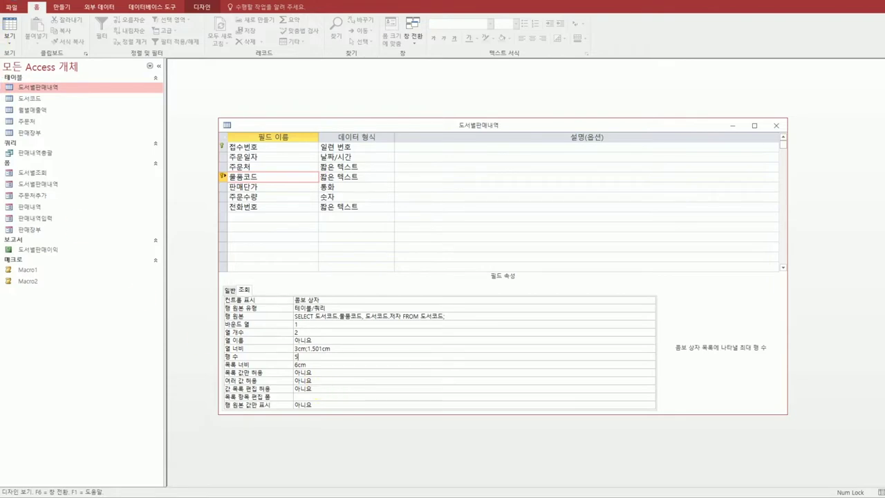
left_click(776, 127)
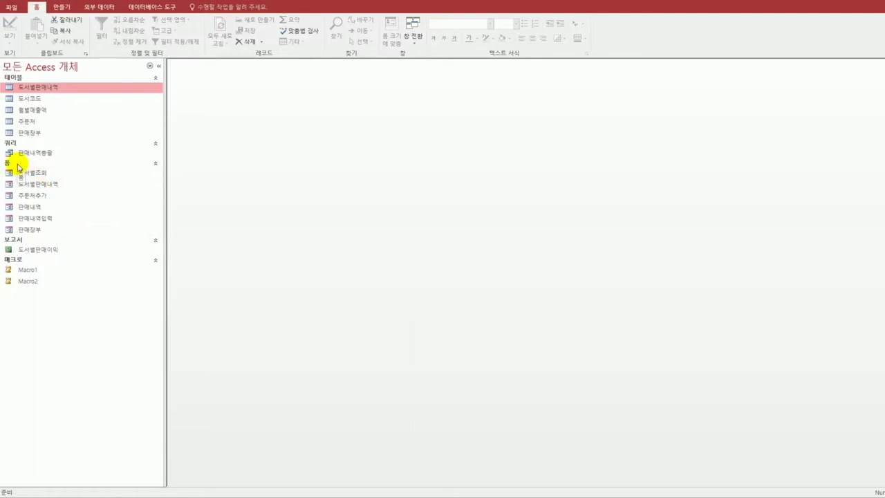
Step: Open the 판매내역입력 form in design view and display the form's property sheet beside it
left_click(43, 219)
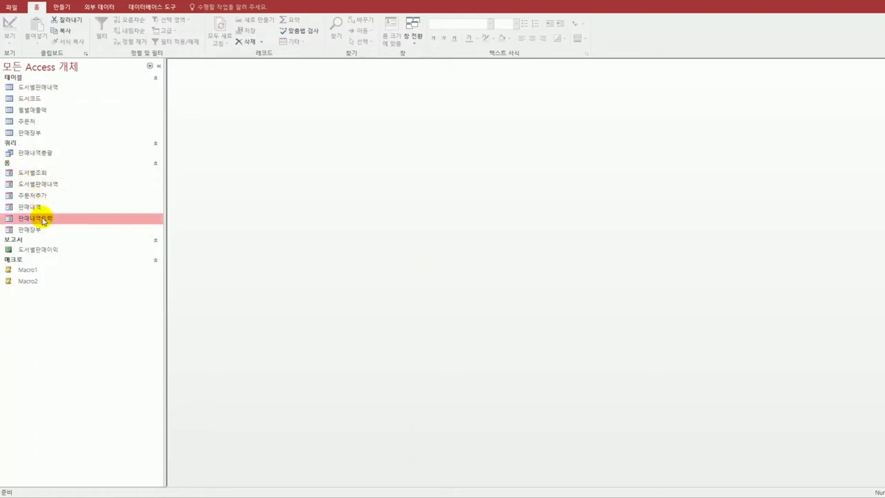
right_click(43, 220)
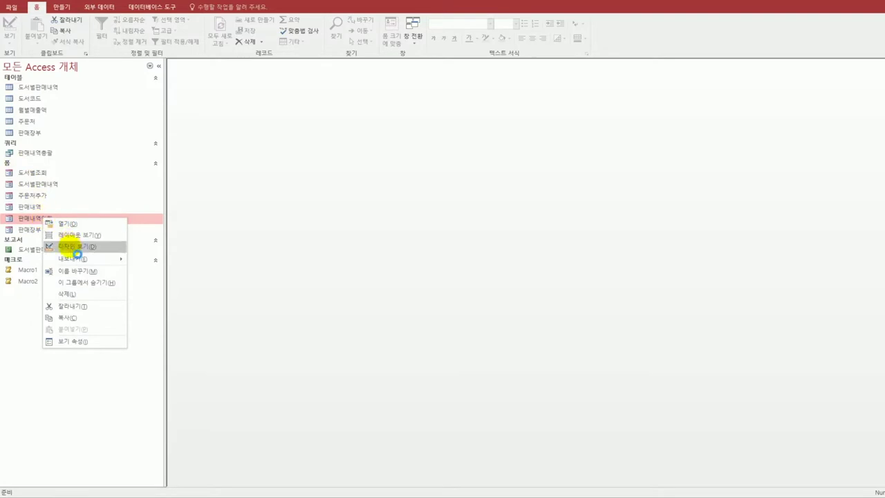
left_click(77, 247)
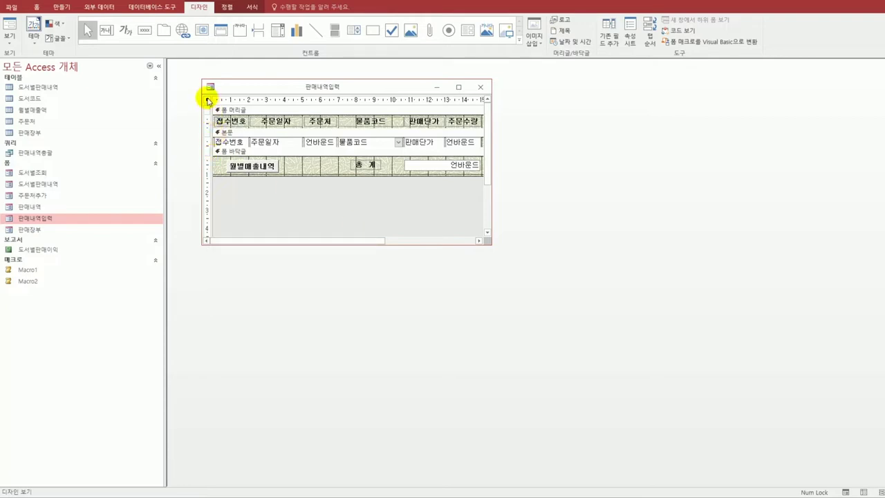
left_click(630, 44)
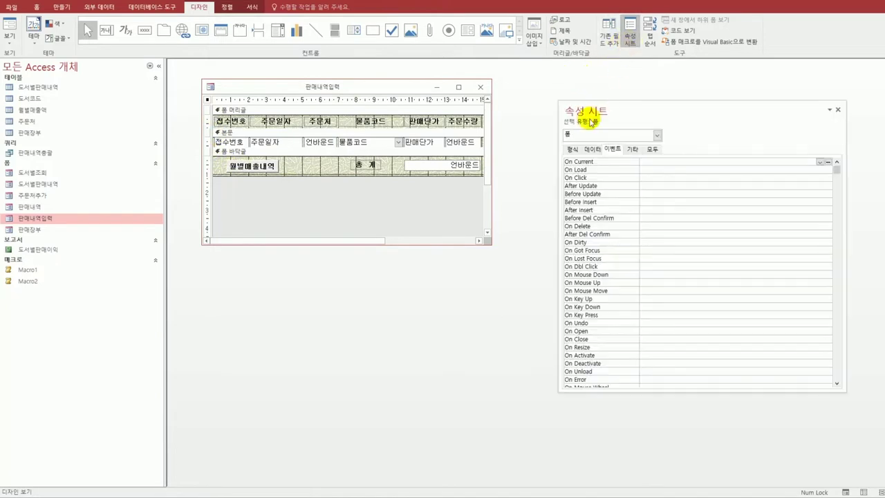
left_click_drag(604, 113, 565, 103)
Step: Set the form's 기본 보기 to 연속 폼, 탐색 단추 to 아니요 and 레코드 선택기 to 예
left_click(535, 137)
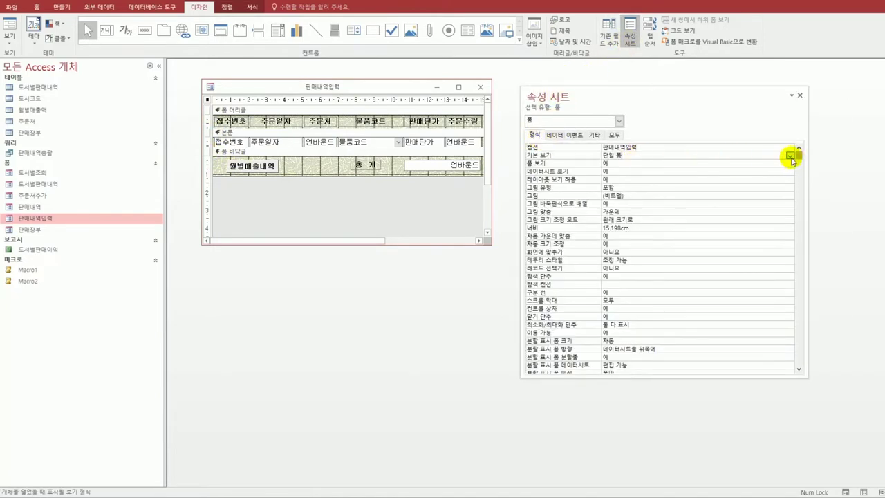
left_click(789, 156)
left_click(775, 172)
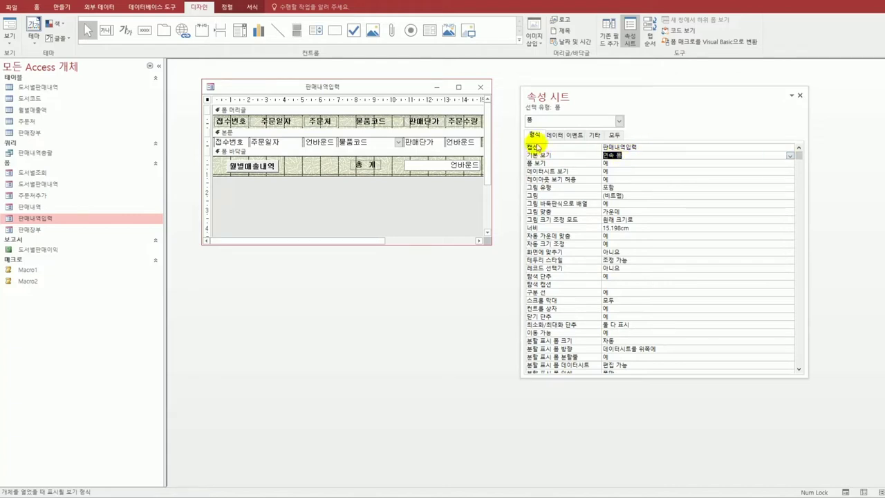
double_click(611, 276)
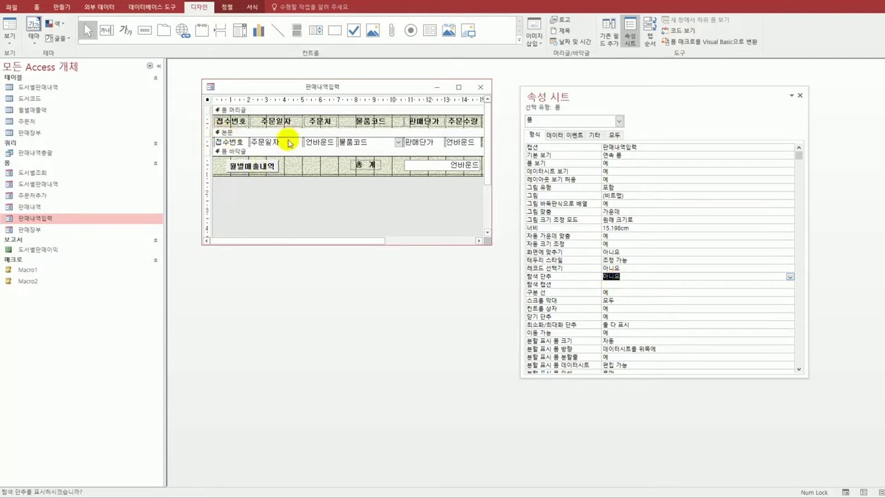
key("Up")
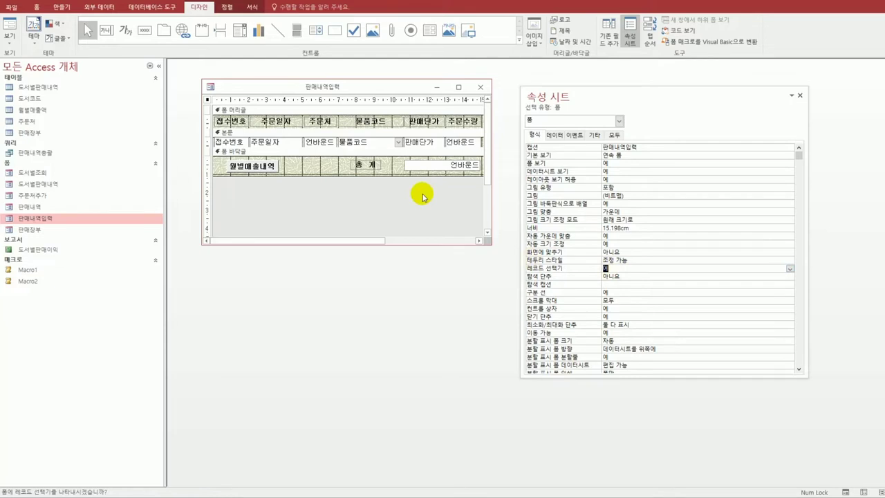
Step: Bind the unbound txt주문처 and txt주문수량 text boxes to the 주문처 and 주문수량 fields through their 컨트롤 원본
left_click(320, 144)
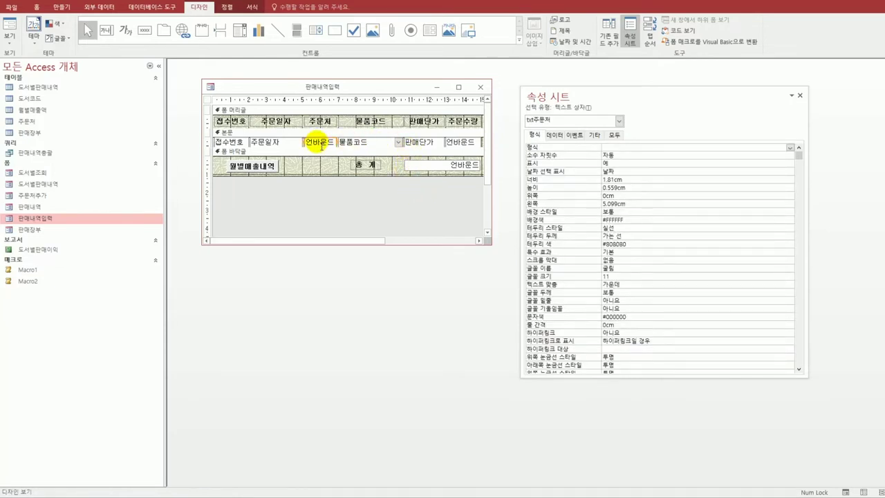
left_click(552, 135)
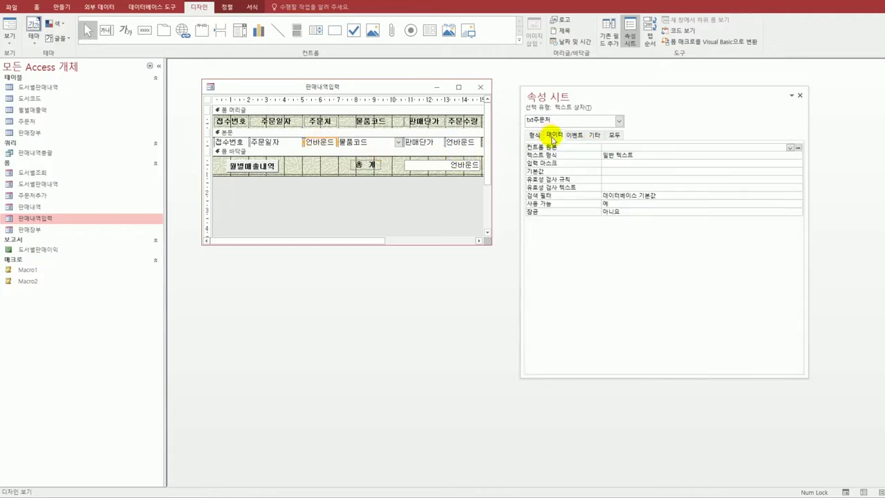
left_click(789, 148)
left_click(746, 170)
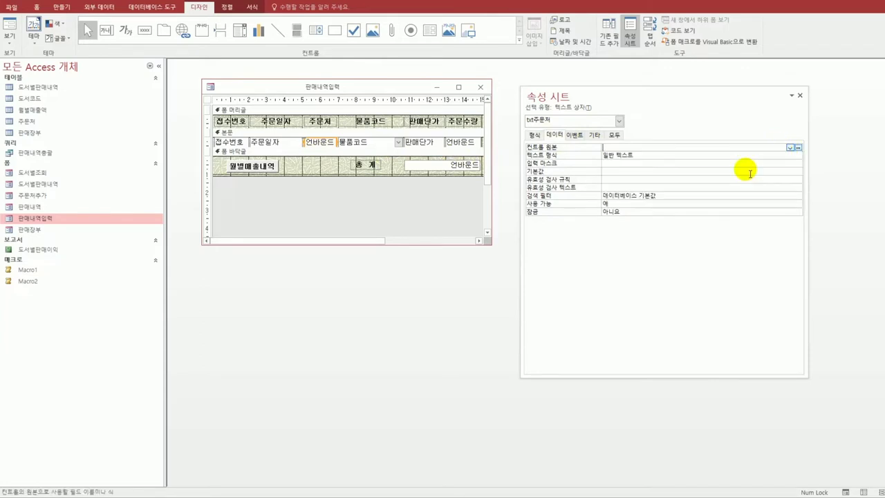
left_click(459, 143)
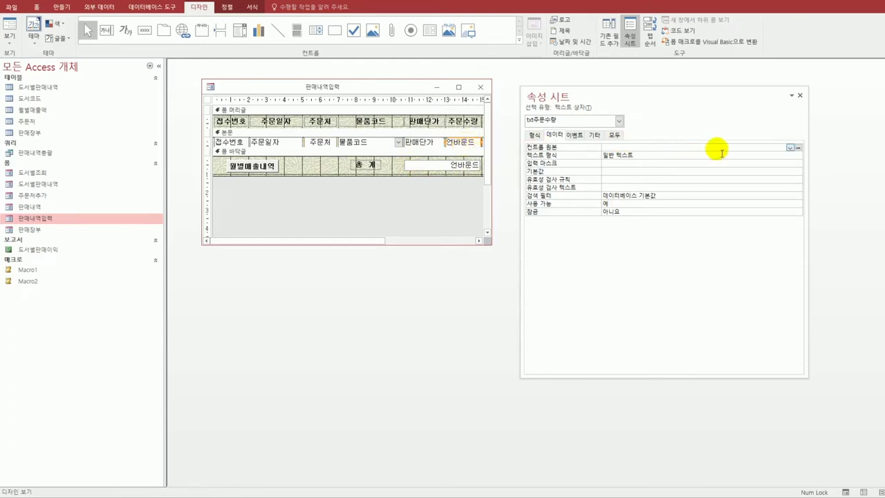
left_click(788, 148)
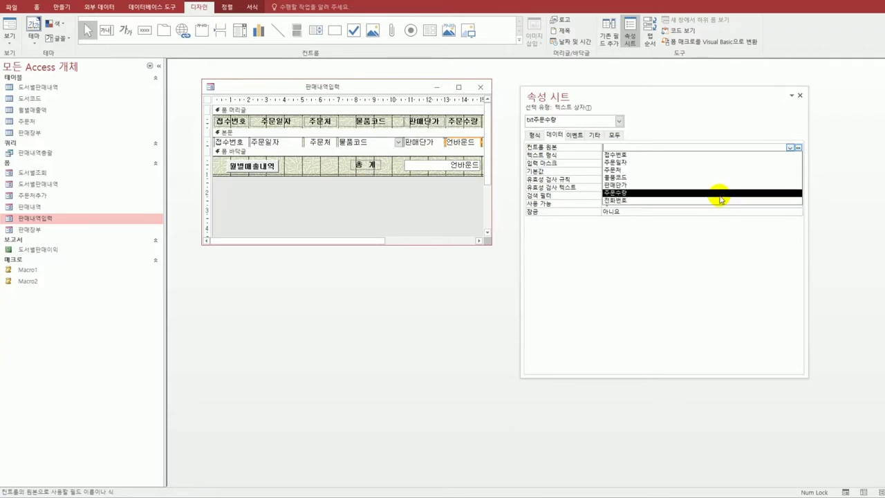
left_click(719, 193)
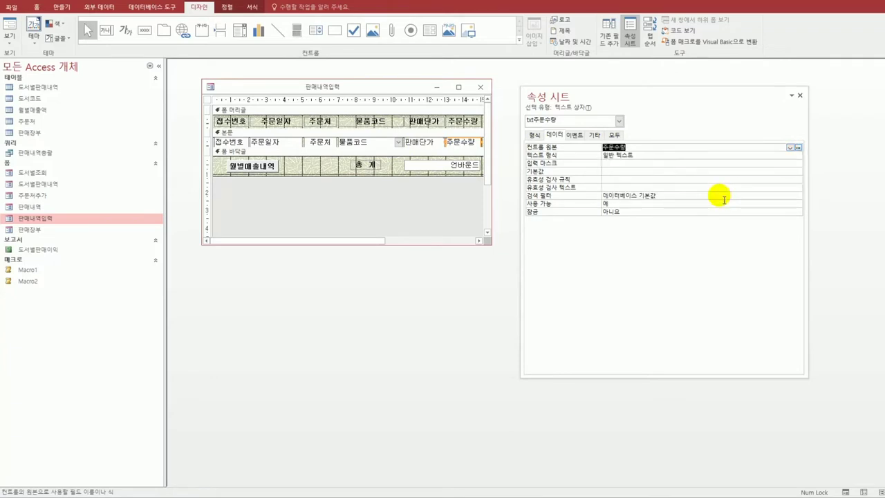
Step: Set the 컨트롤 원본 of the txt총계 text box in the form footer to =Sum([판매단가]*[주문수량])
left_click(451, 169)
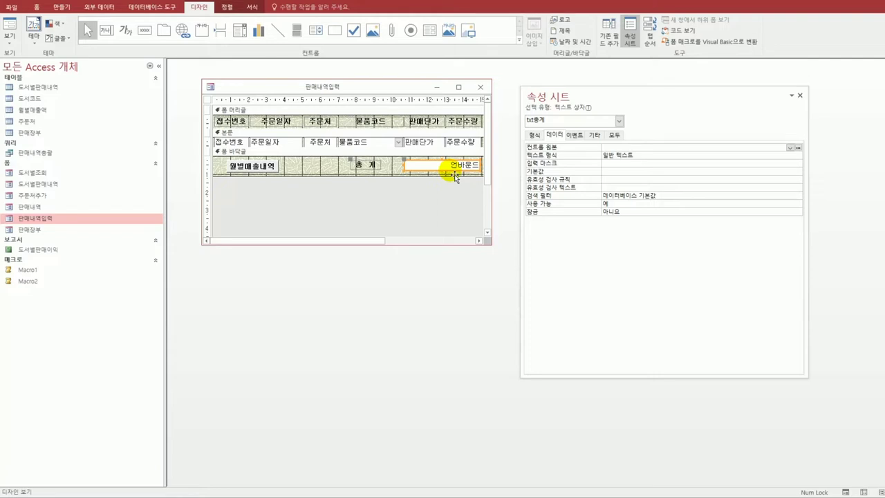
left_click(606, 147)
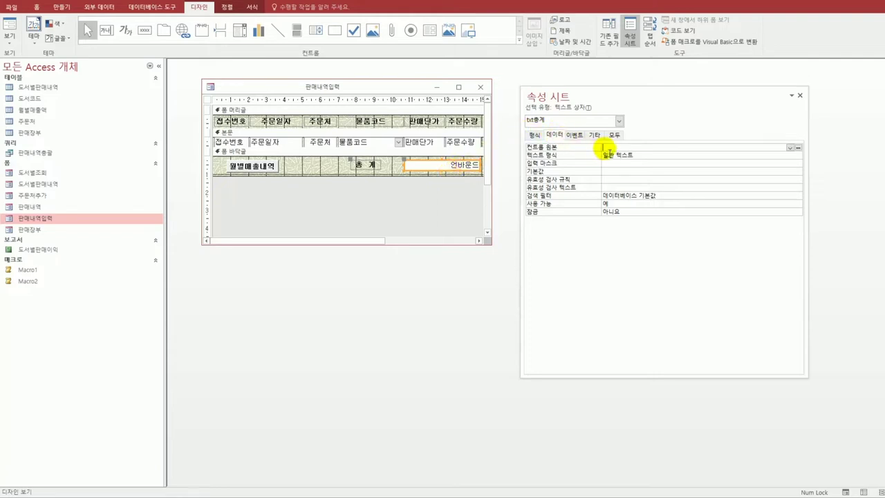
type("=")
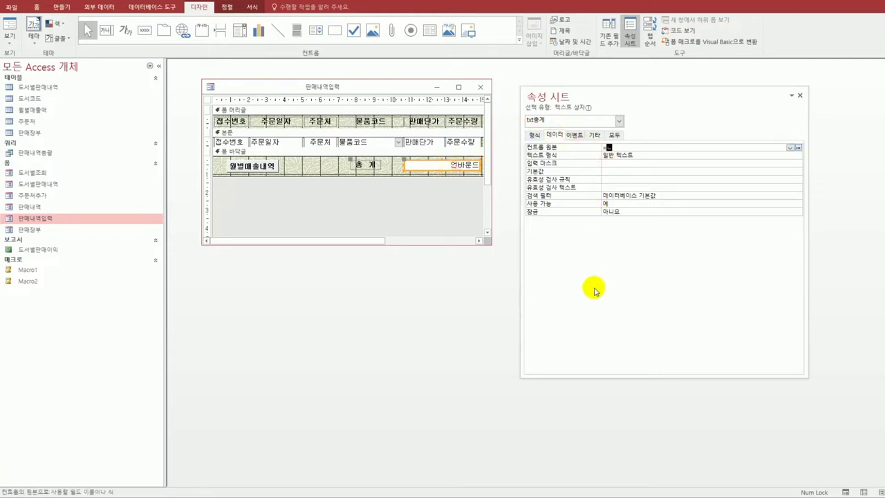
type("ㄴ")
key("BackSpace")
type("sum(")
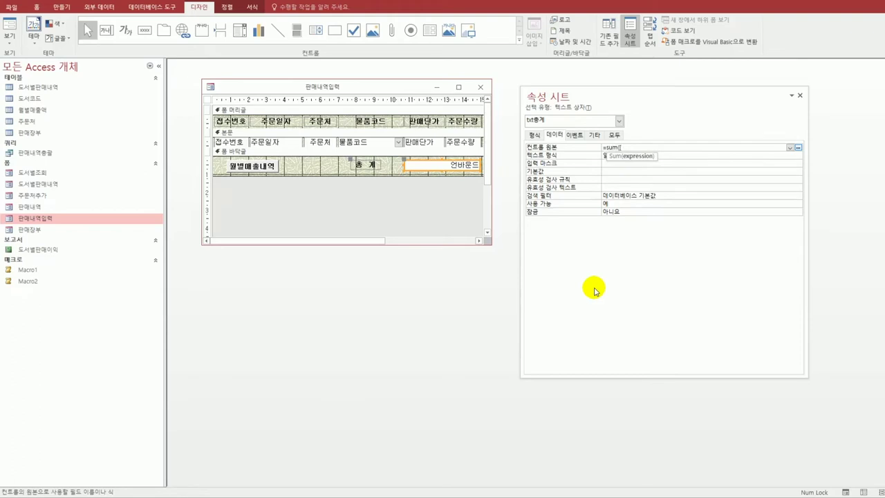
type("[판매단가]*[주문수량])")
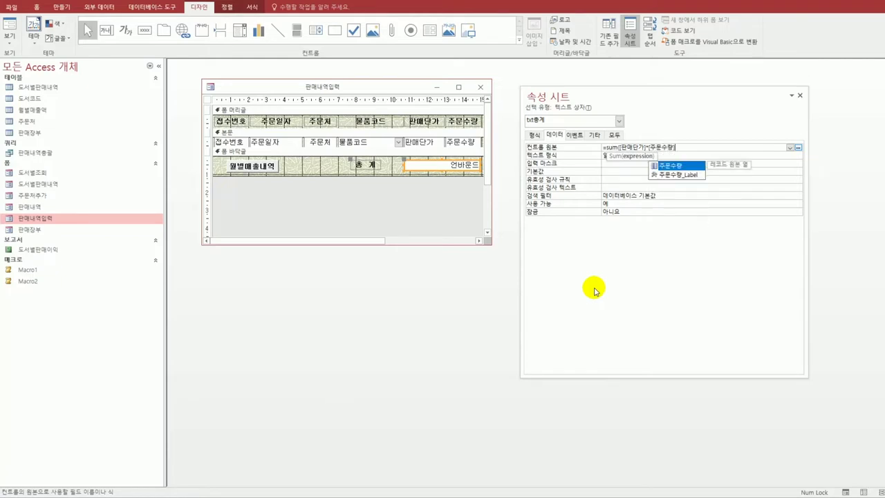
key("Return")
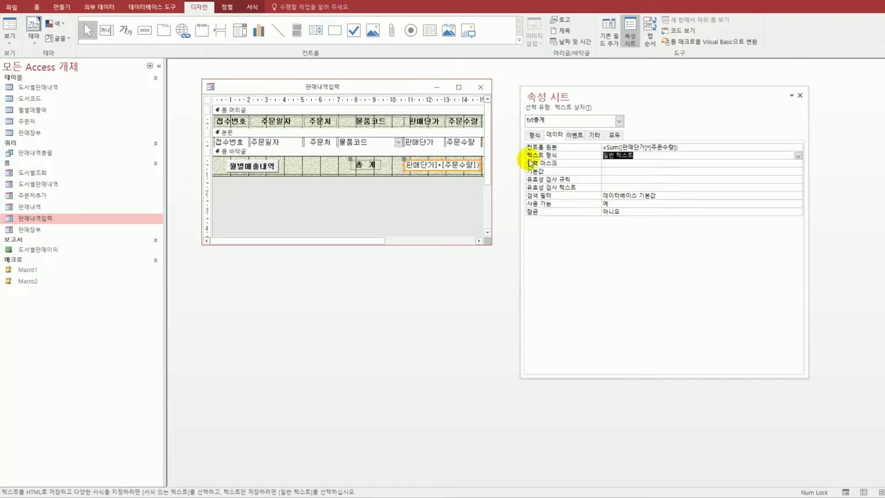
Step: Set the 형식 of txt총계 to ₩₩#,##0, check the total in form view and return to design view
left_click(541, 135)
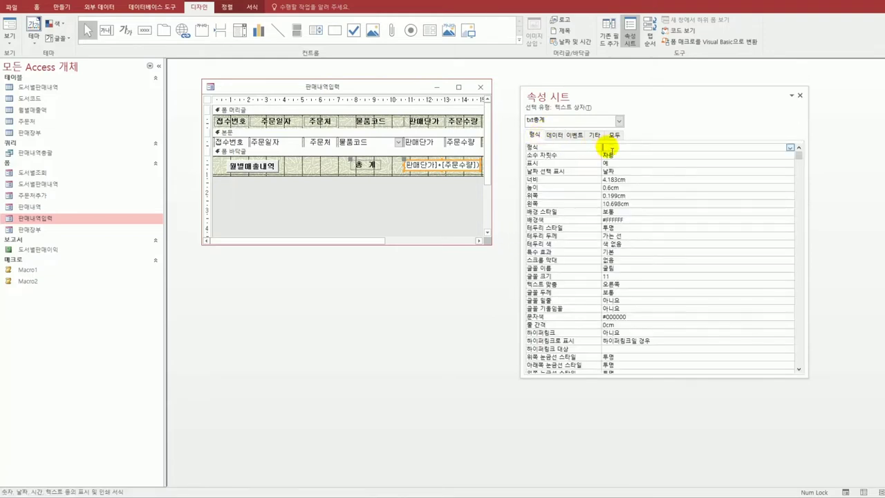
type("#,#")
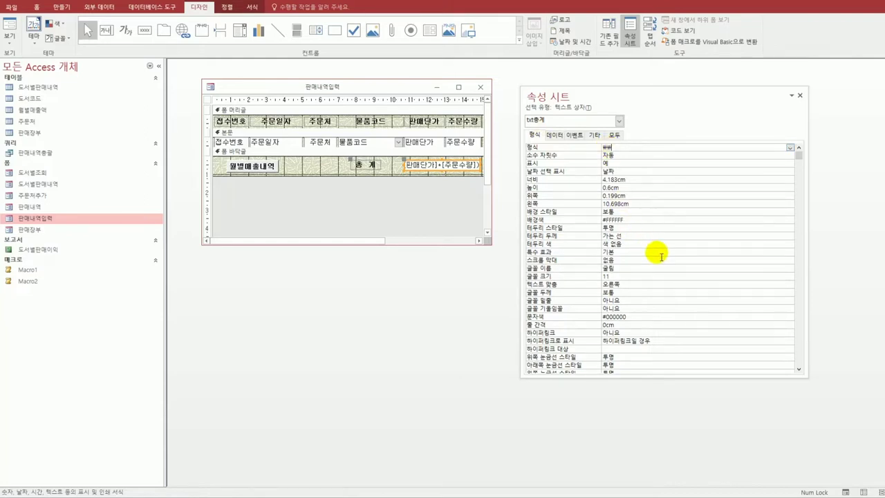
type(".##0")
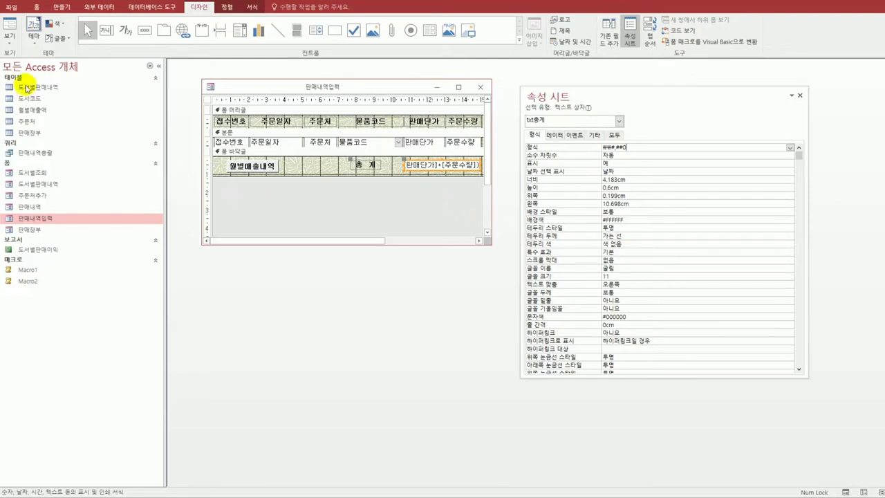
left_click(10, 33)
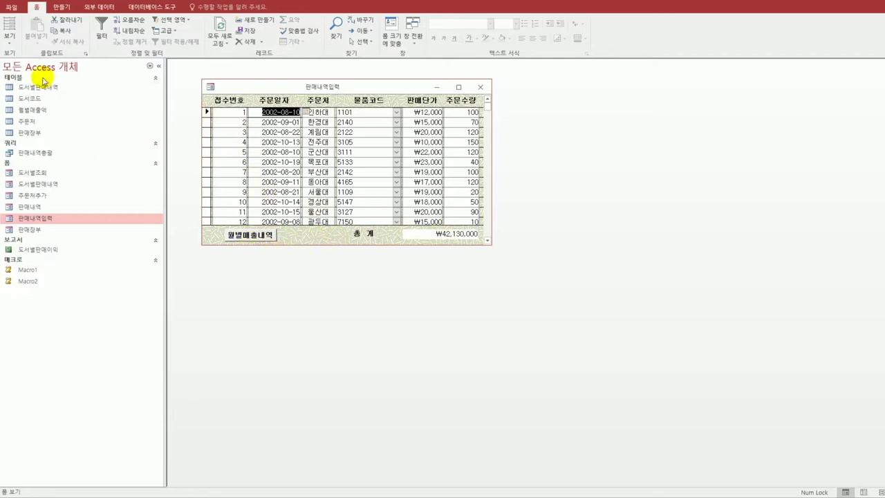
left_click(10, 39)
left_click(41, 121)
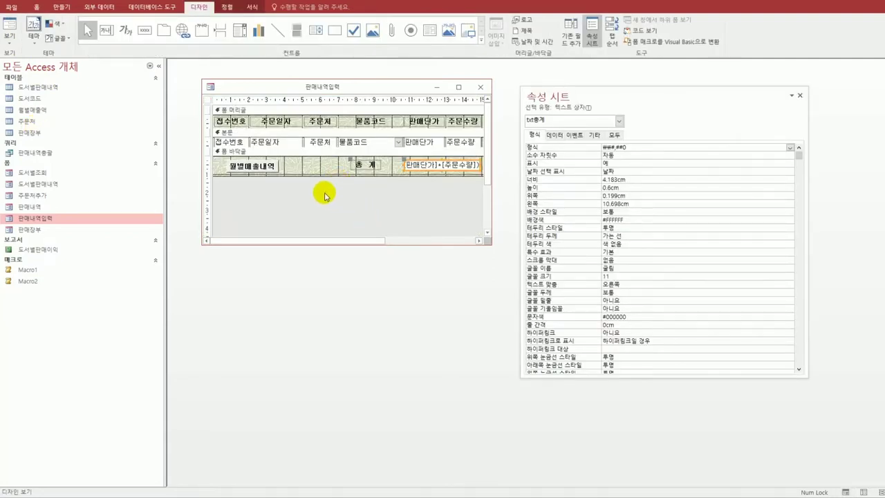
Step: Set the 형식 of the txt주문일자 text box to yy년 mm월 dd일
left_click(275, 141)
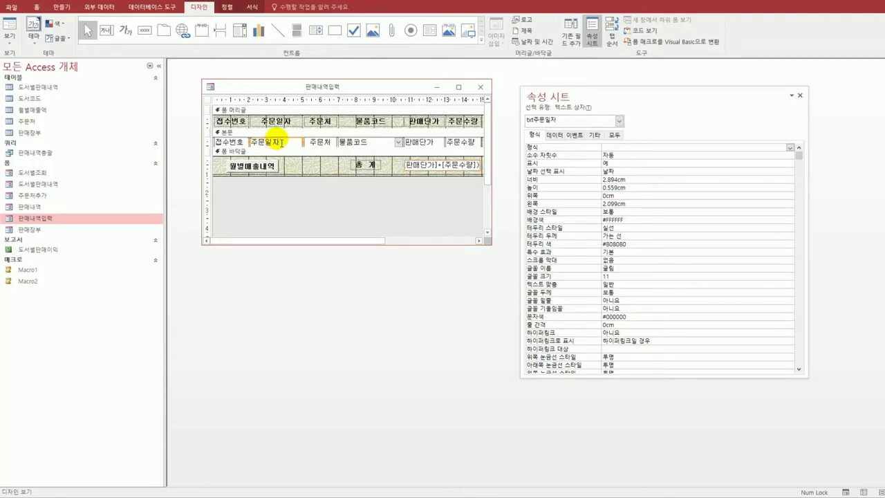
left_click(618, 147)
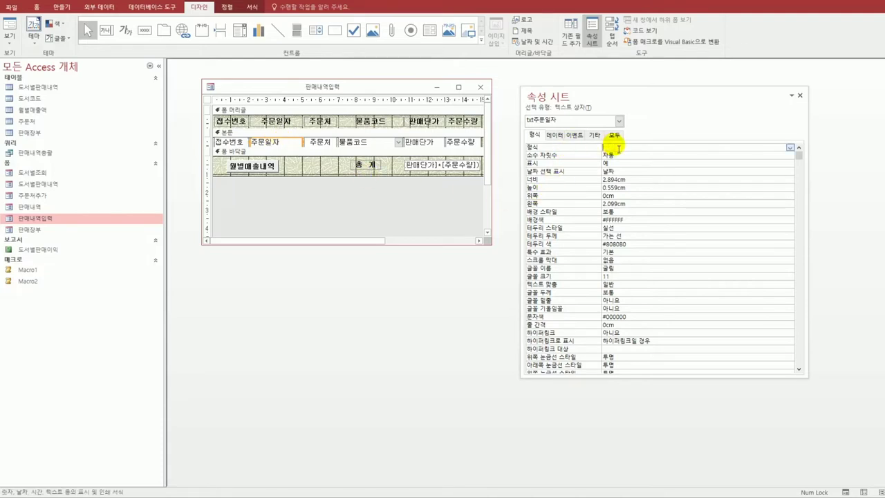
type("yy년 mm월 dd일")
key("Return")
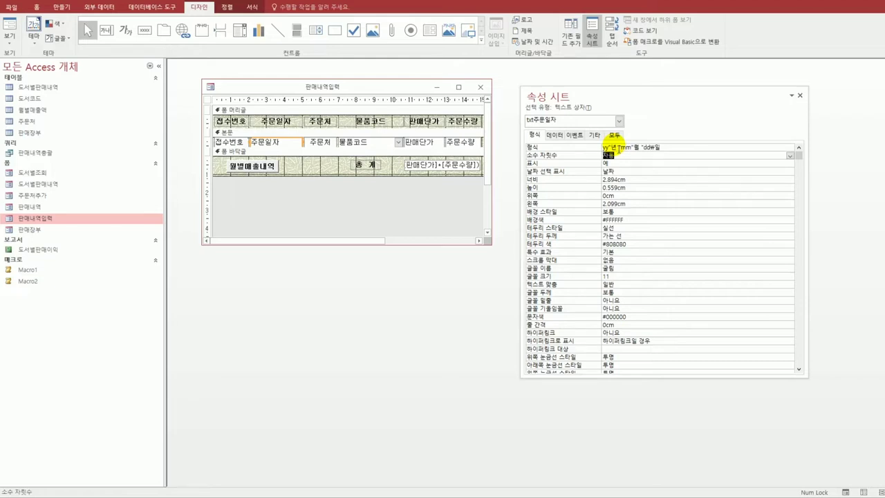
Step: Set the 본문 section's tab order to txt접수번호, txt주문일자, txt주문처, cmb물품코드, txt판매단가, txt주문수량
left_click(372, 133)
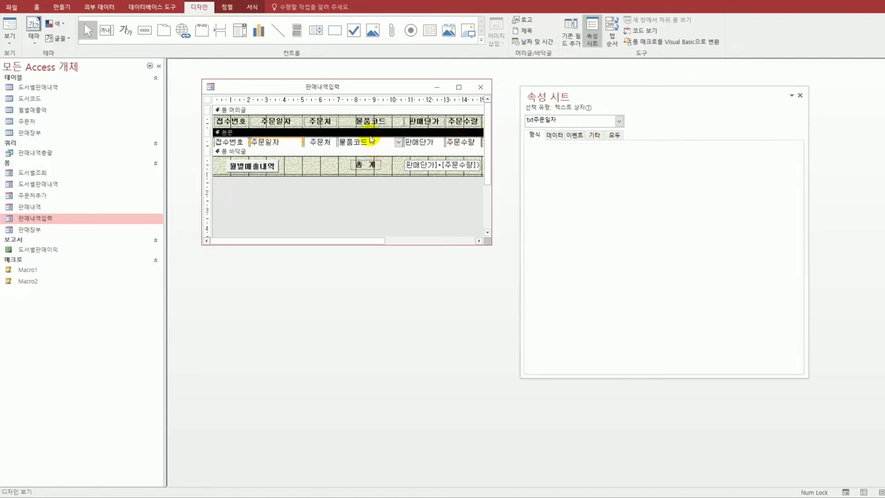
right_click(372, 138)
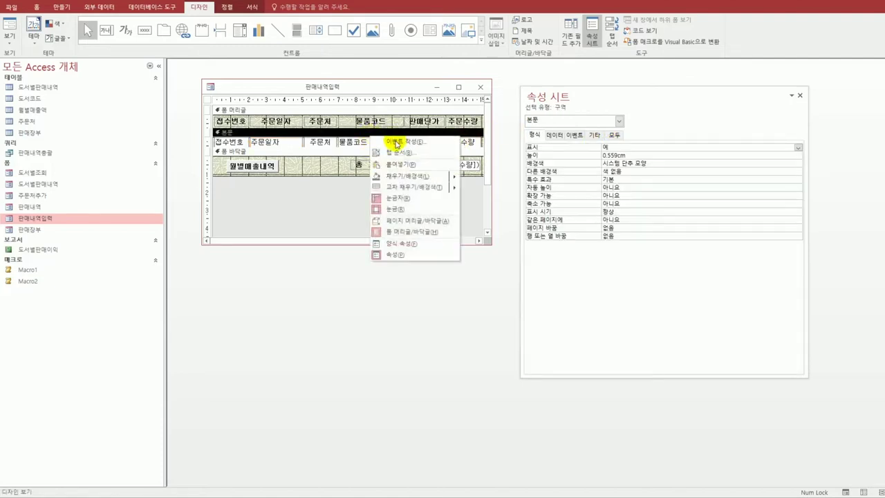
left_click(396, 147)
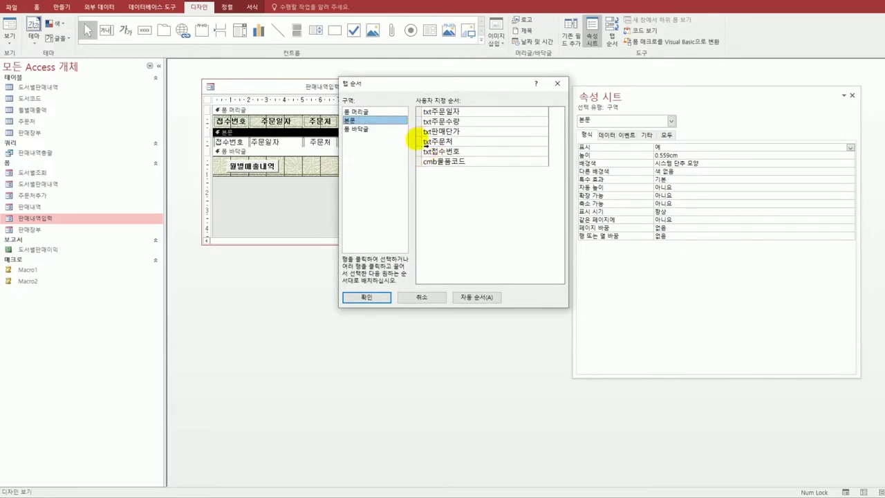
left_click(418, 151)
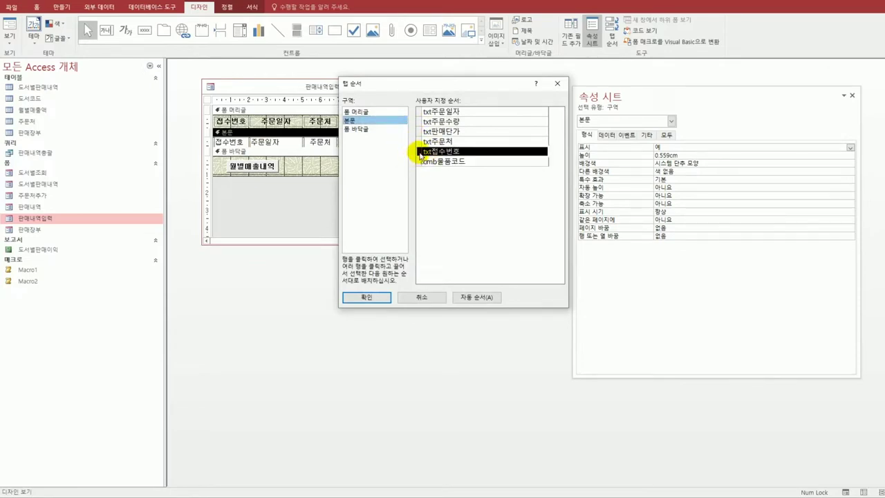
left_click_drag(418, 150, 419, 112)
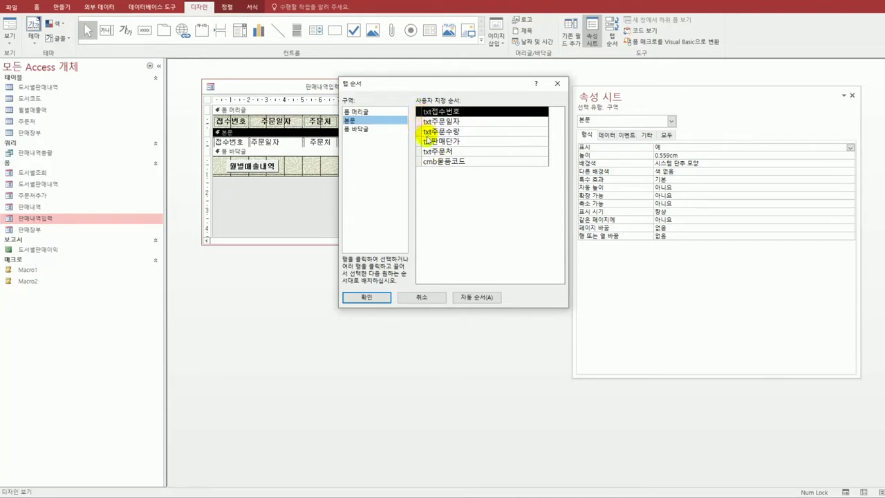
left_click(419, 152)
mouse_move(419, 153)
left_mouse_down()
mouse_move(420, 132)
mouse_move(418, 158)
mouse_move(412, 148)
left_mouse_up()
left_click(419, 163)
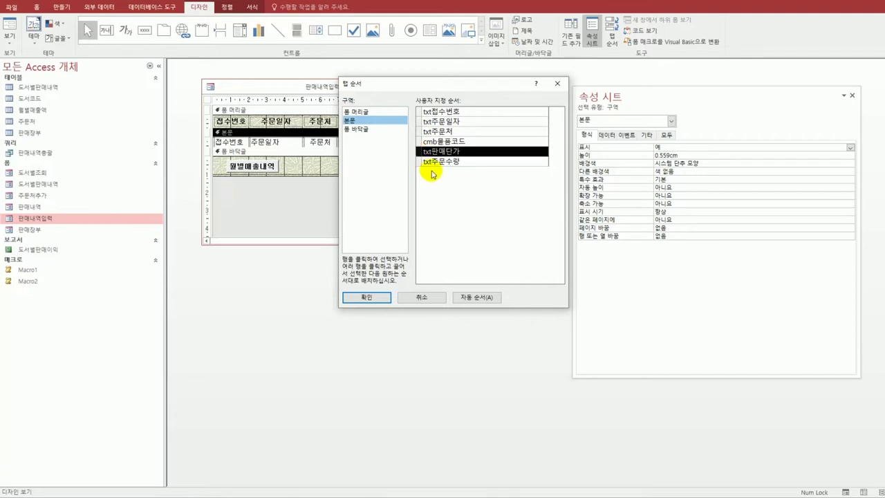
left_click(362, 298)
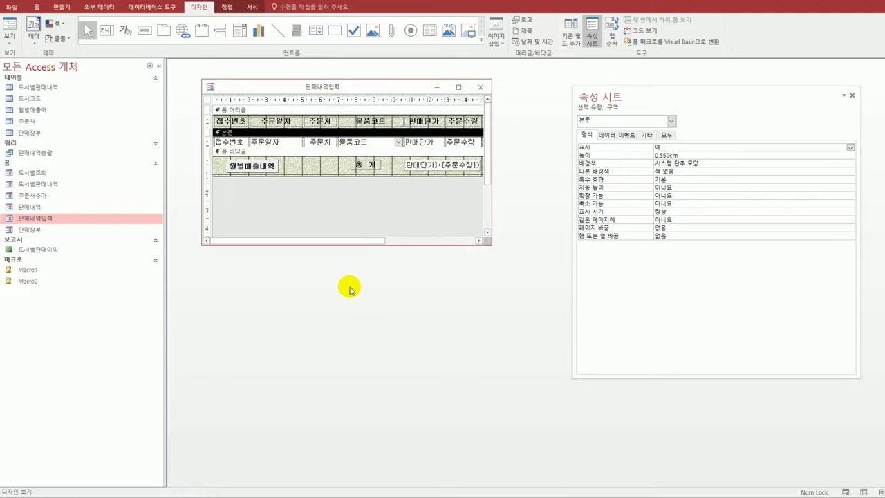
Step: Set the 행 원본 of the cmb물품코드 combo box to a query on the 도서코드 table returning 물품코드 and 도서명
left_click(364, 145)
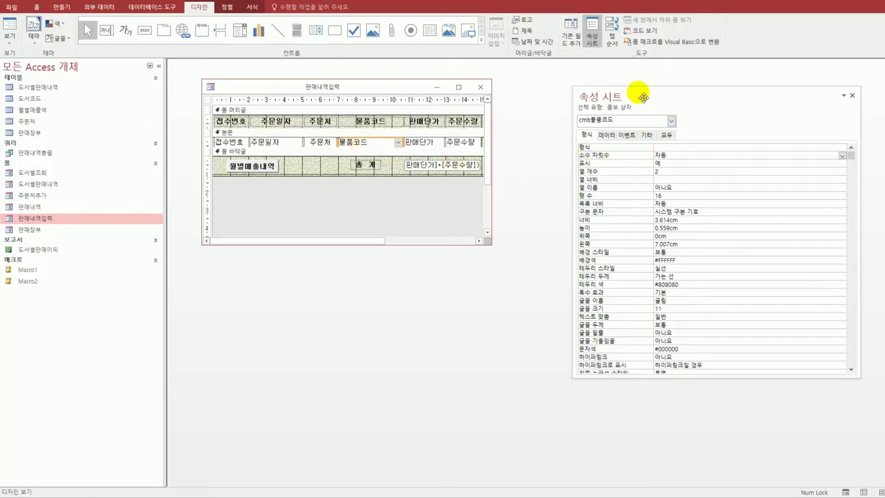
left_click_drag(627, 98, 584, 95)
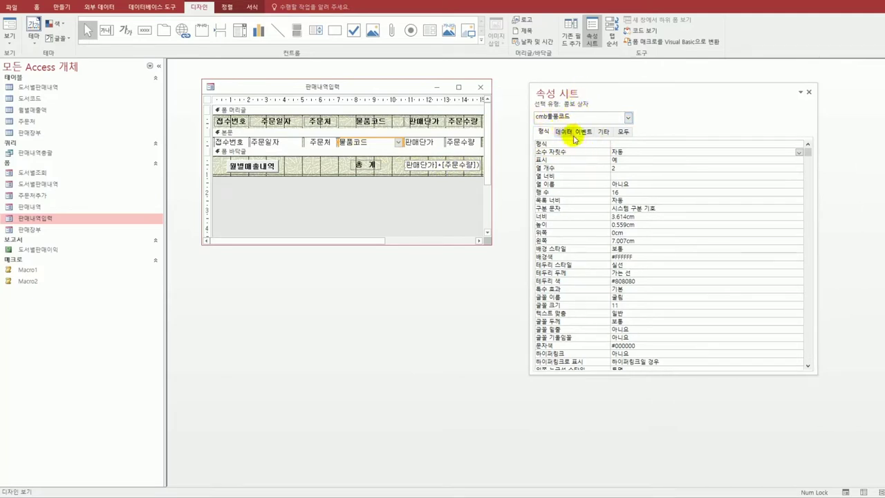
left_click(563, 131)
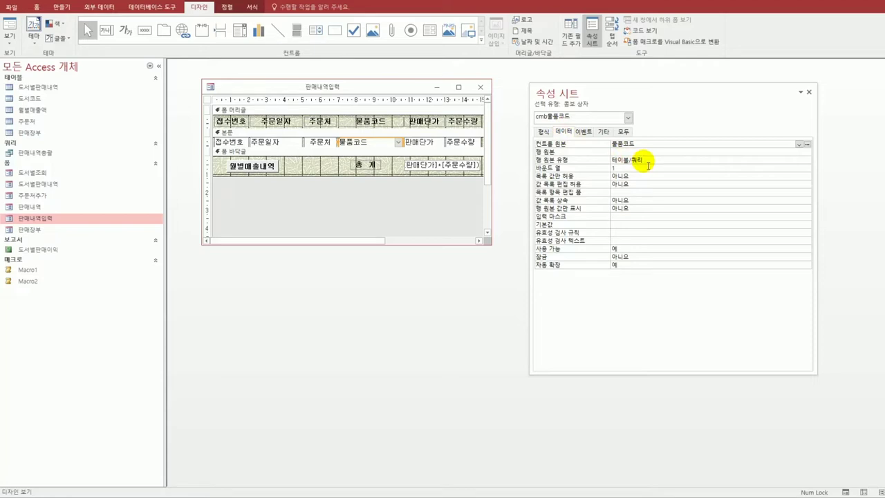
left_click(639, 152)
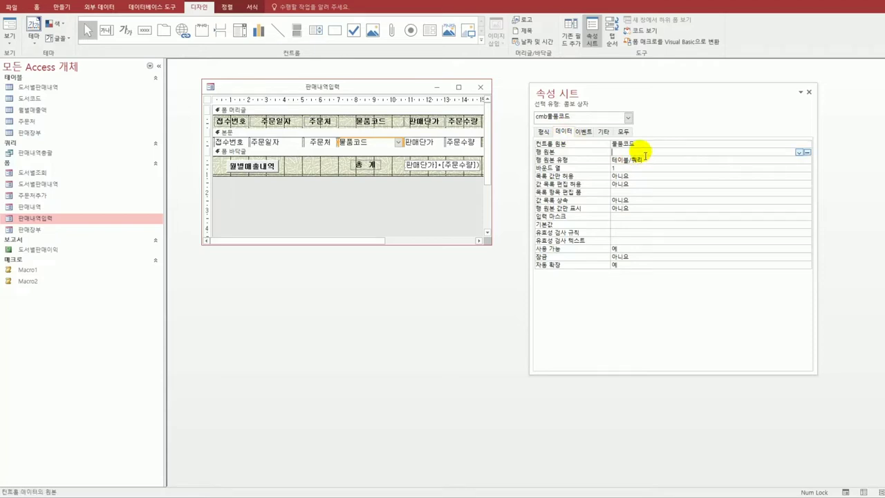
left_click(806, 152)
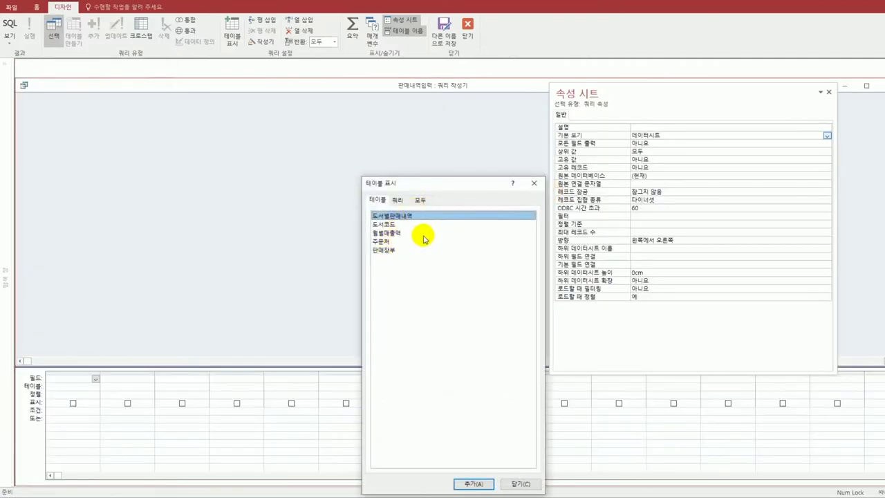
double_click(402, 225)
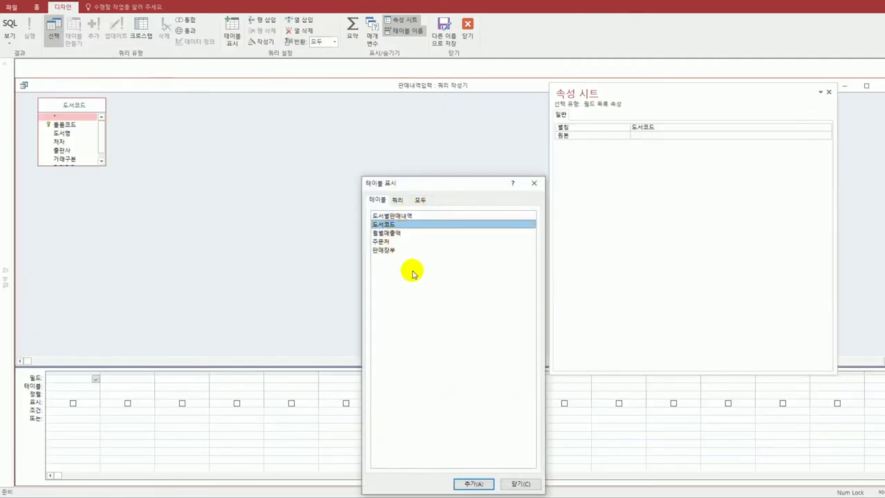
left_click(510, 484)
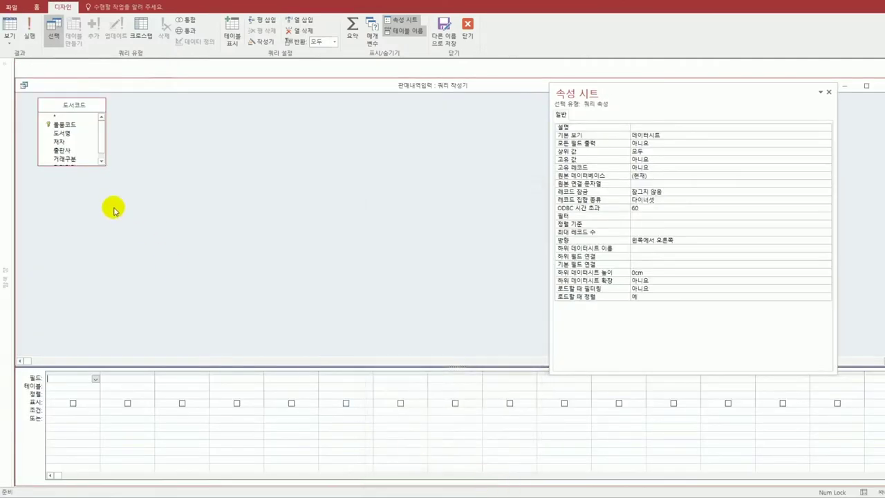
double_click(67, 124)
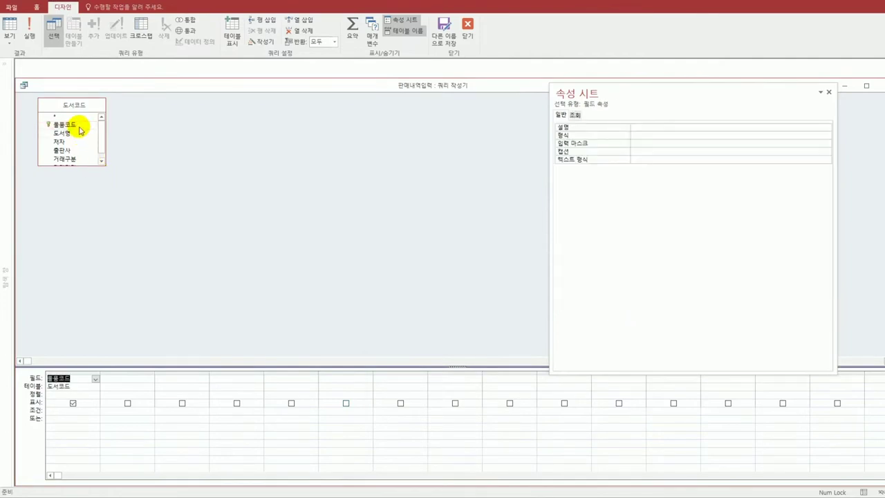
double_click(80, 134)
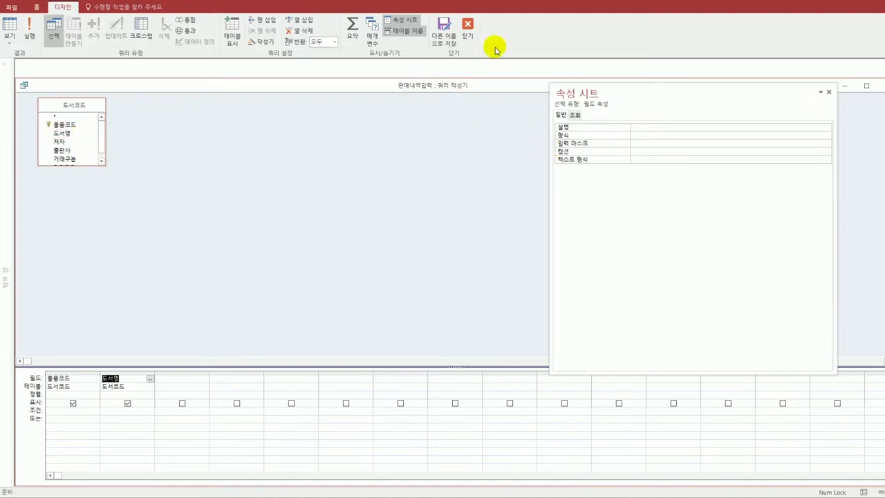
left_click(878, 86)
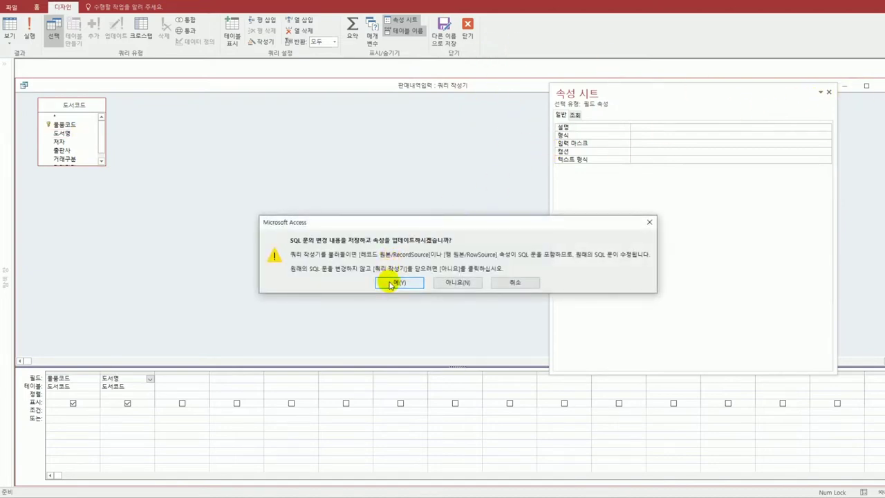
left_click(394, 282)
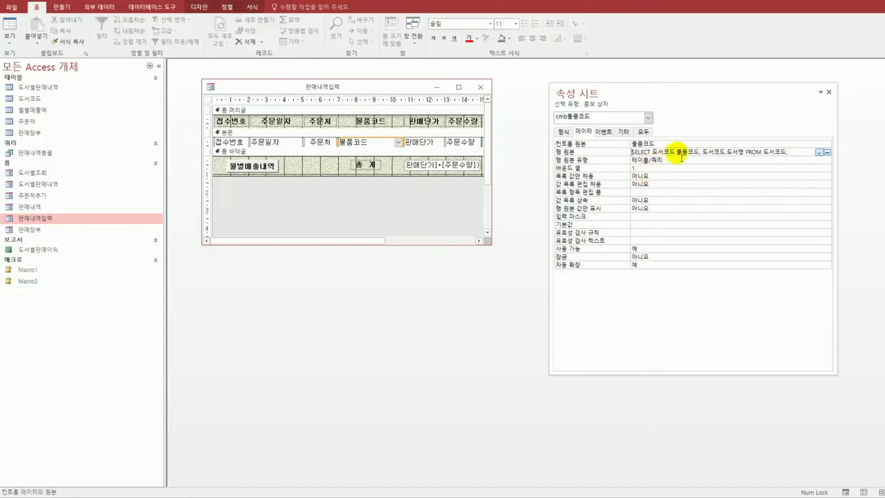
Step: Set the 열 너비 of the cmb물품코드 combo box to 0 so its first column is hidden
left_click(647, 169)
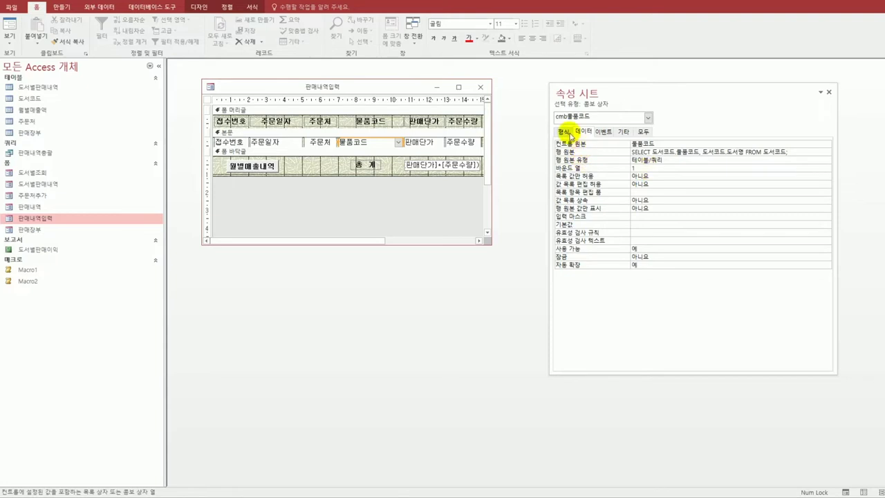
left_click(568, 133)
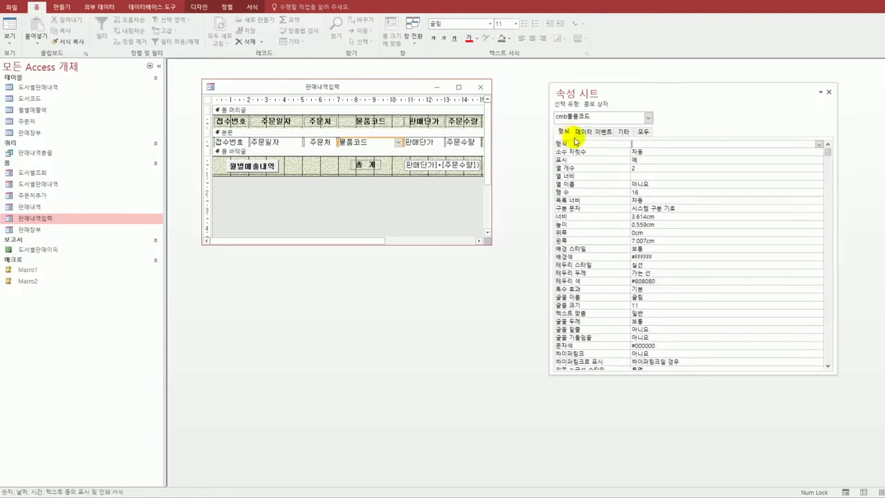
left_click(642, 175)
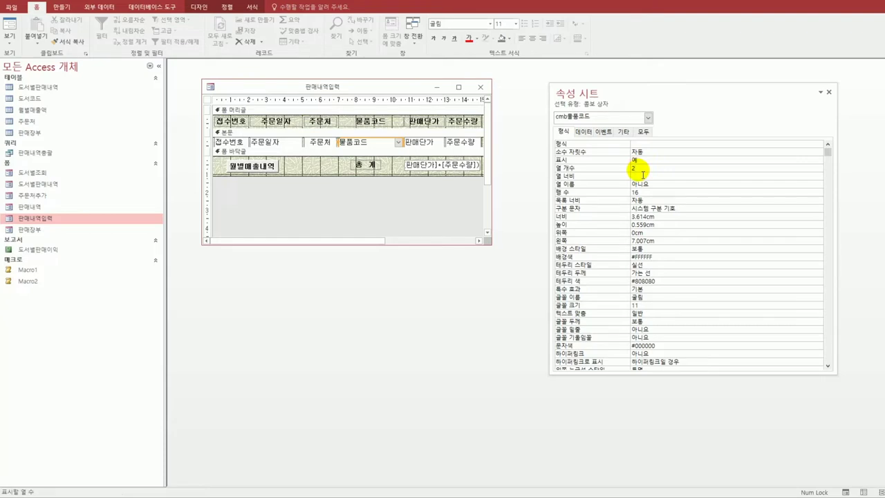
left_click(638, 180)
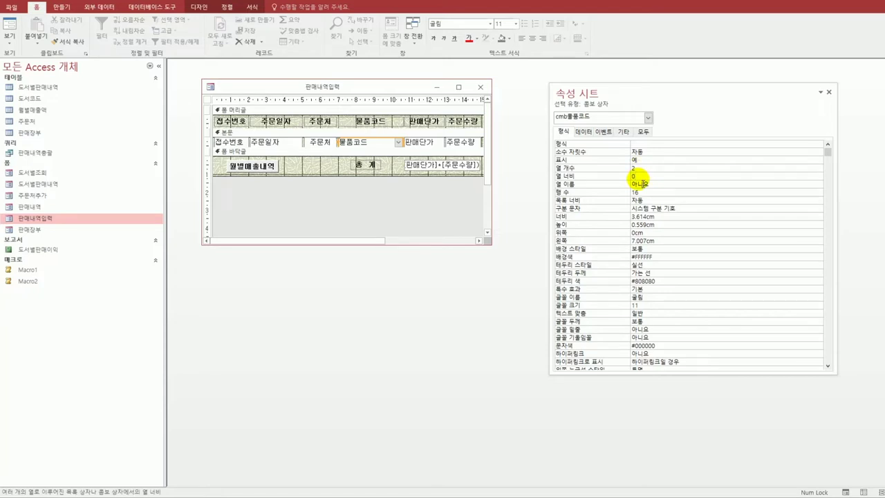
Step: Check the 바운드 열 and 목록 값만 허용 settings of cmb물품코드 and close the 판매내역입력 form
left_click(586, 135)
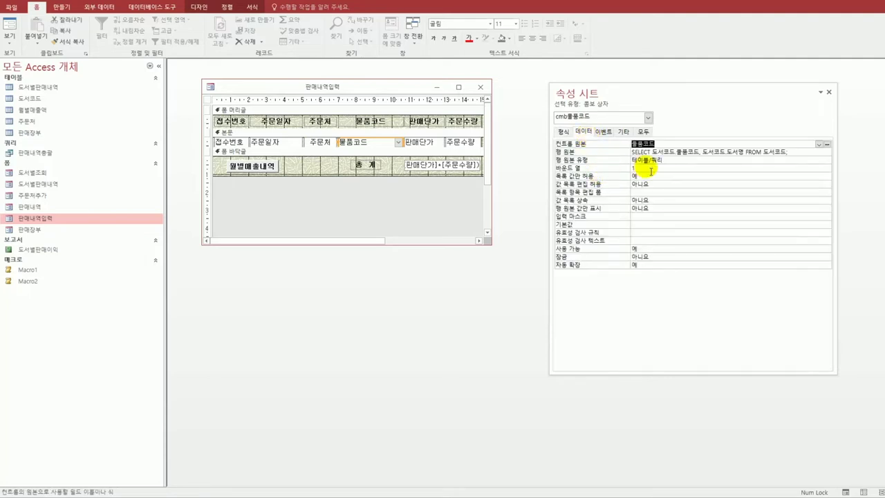
left_click(646, 169)
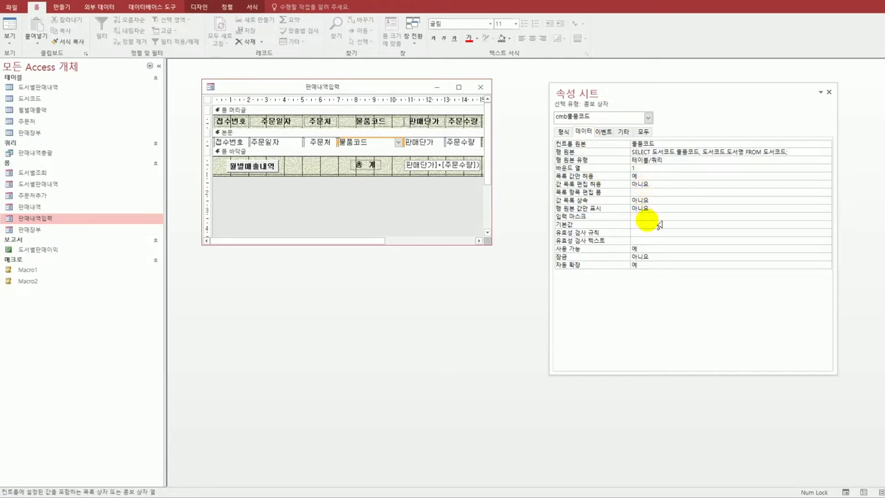
left_click(636, 177)
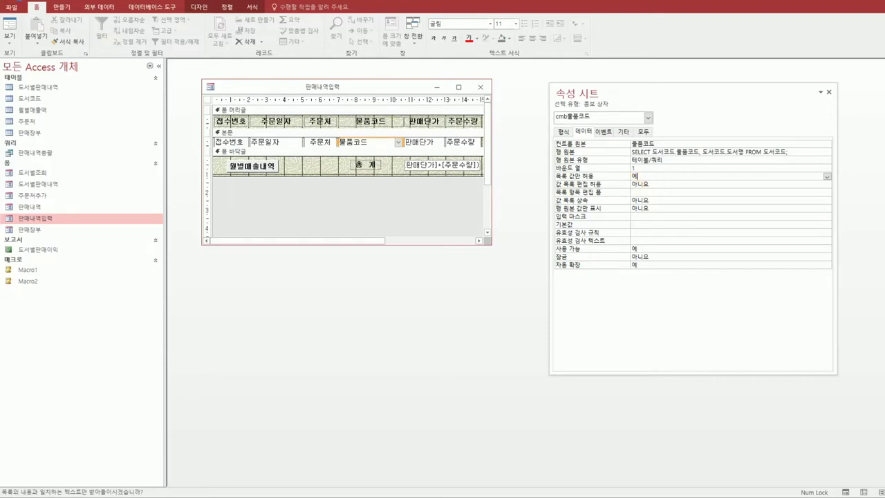
left_click(481, 86)
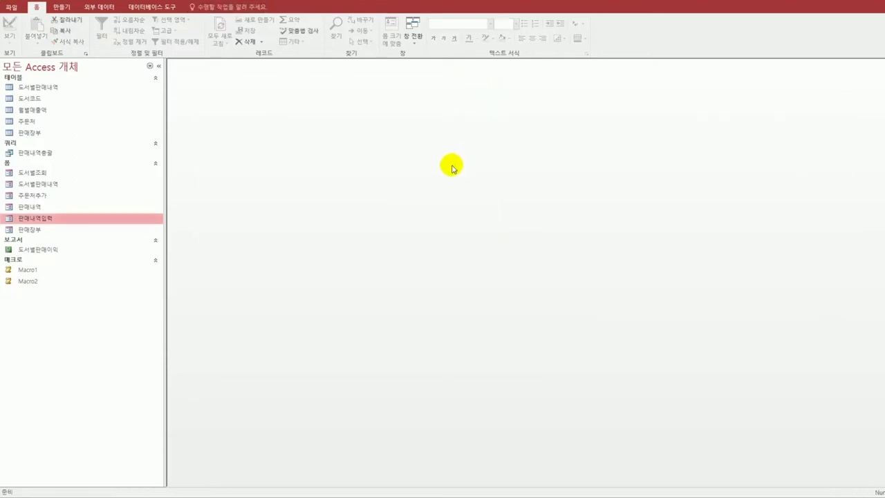
Step: Open the 판매내역 form in design view and enlarge its window to show all sections
left_click(61, 207)
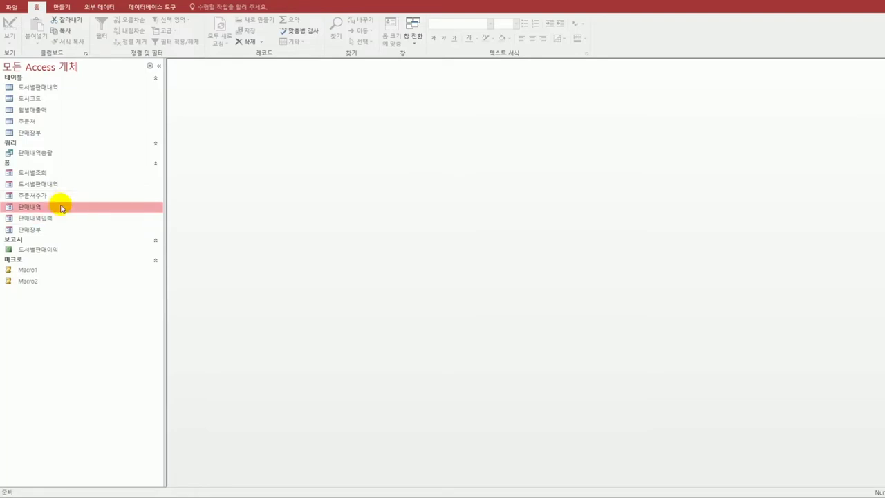
right_click(60, 207)
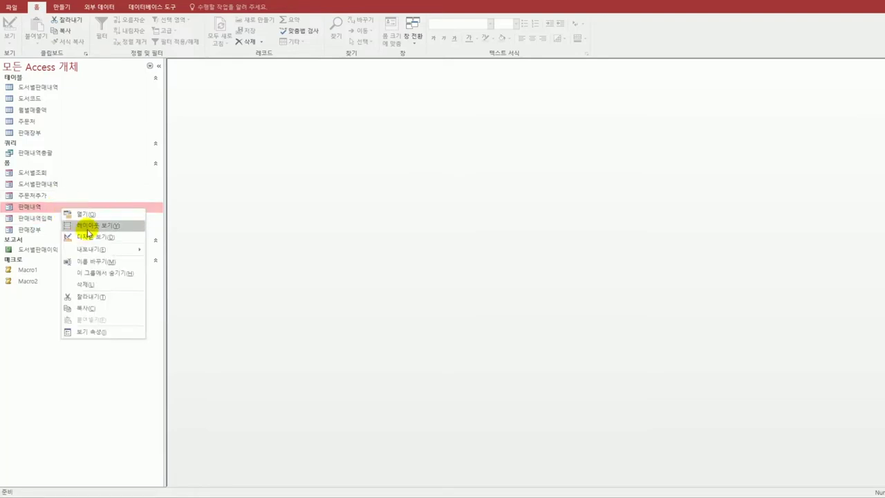
left_click(88, 236)
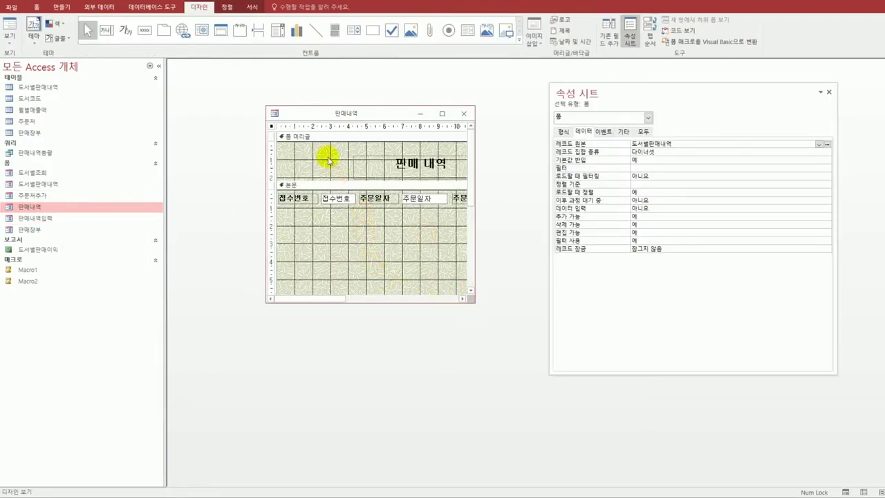
left_click_drag(311, 112, 254, 102)
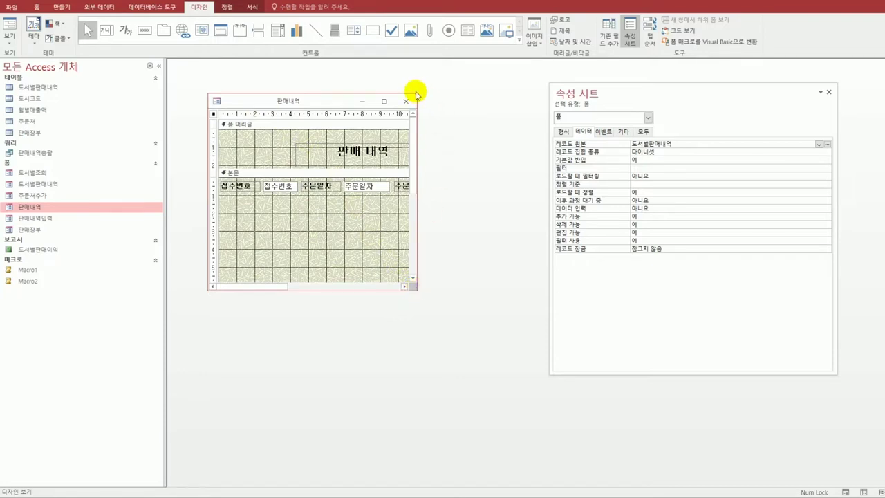
left_click_drag(417, 95, 550, 77)
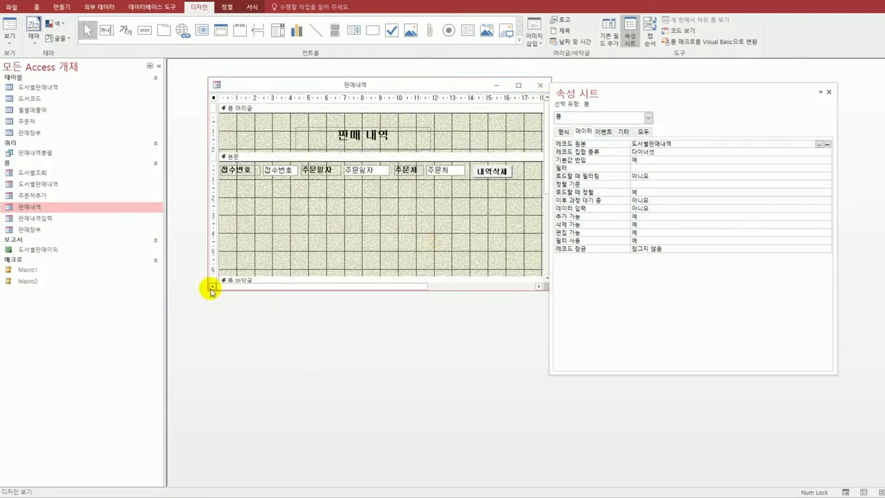
left_click_drag(203, 291, 177, 384)
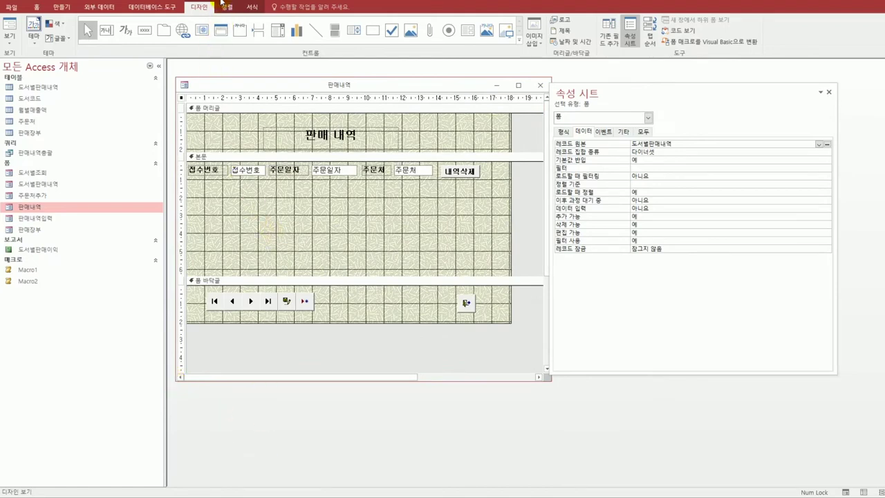
Step: Draw a subform about 16.5 cm wide and 4.5 cm high in the 본문 section, using the existing 판매내역입력 form
left_click(467, 33)
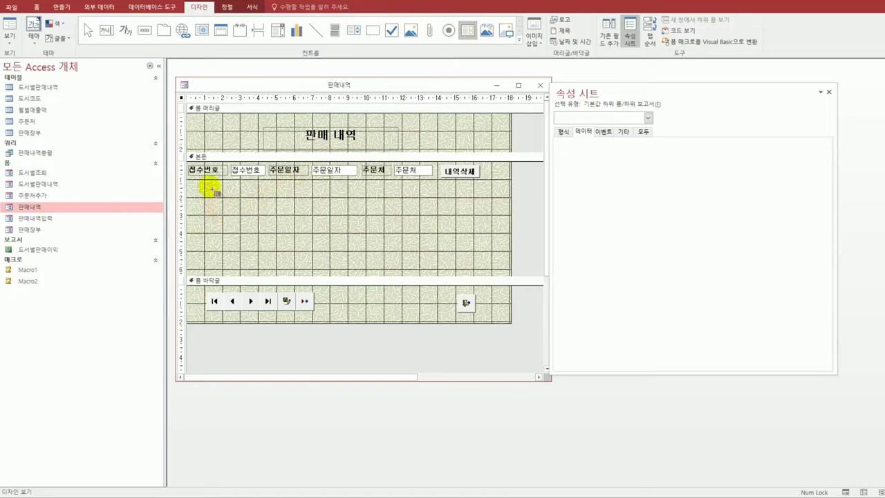
left_click_drag(197, 187, 495, 269)
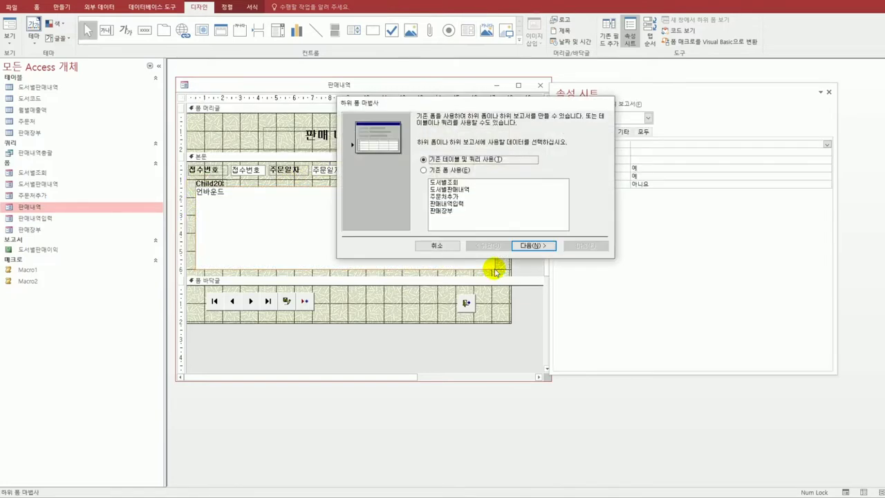
left_click(440, 170)
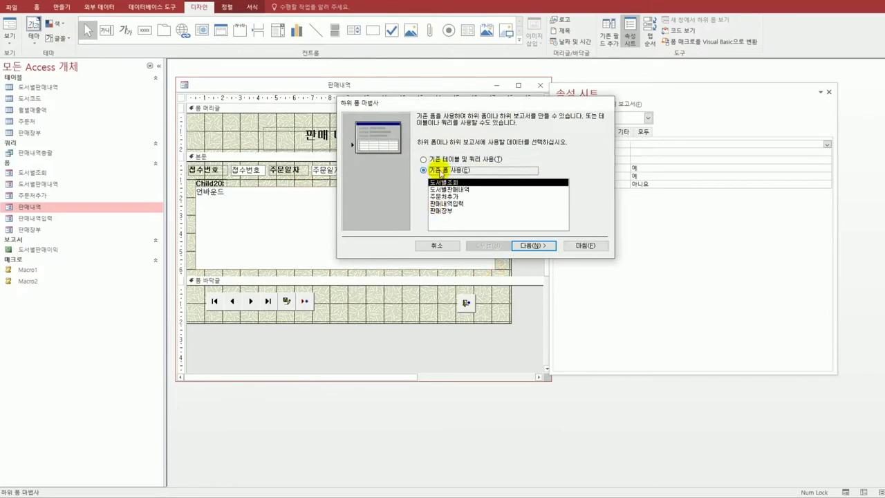
left_click(443, 203)
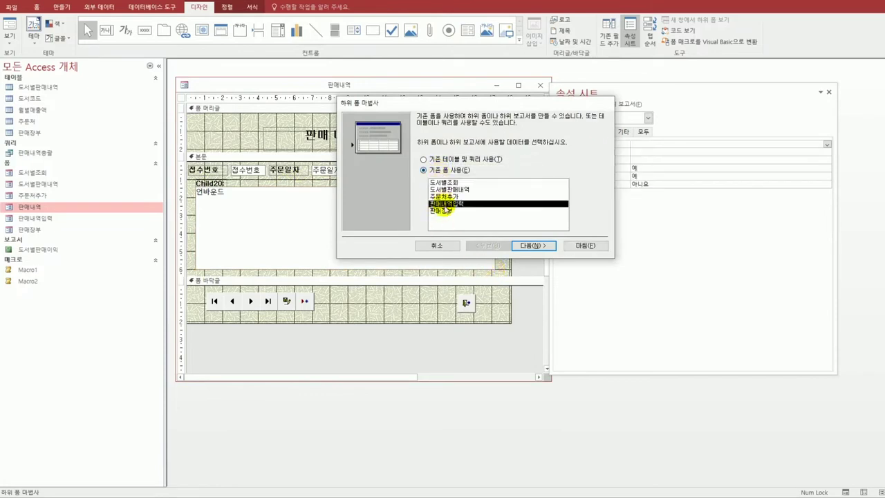
left_click(532, 247)
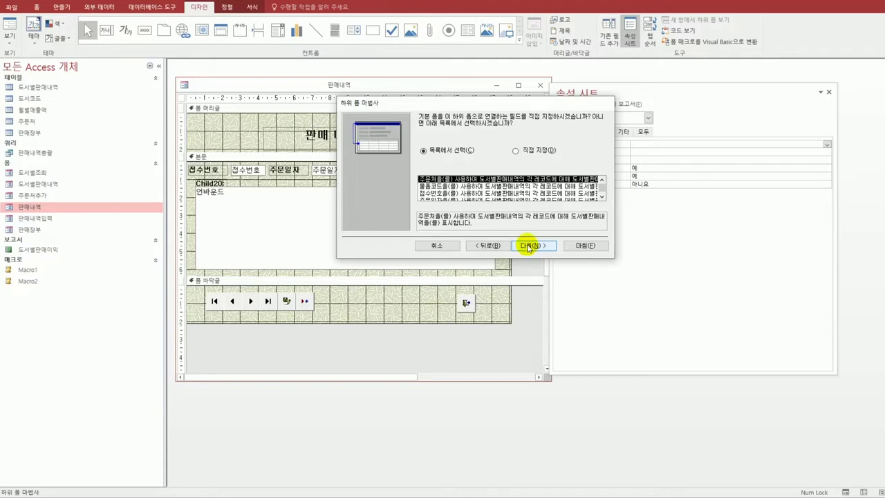
Step: Define the subform link manually, with 접수번호 as both the main form field and the subform field
left_click(496, 193)
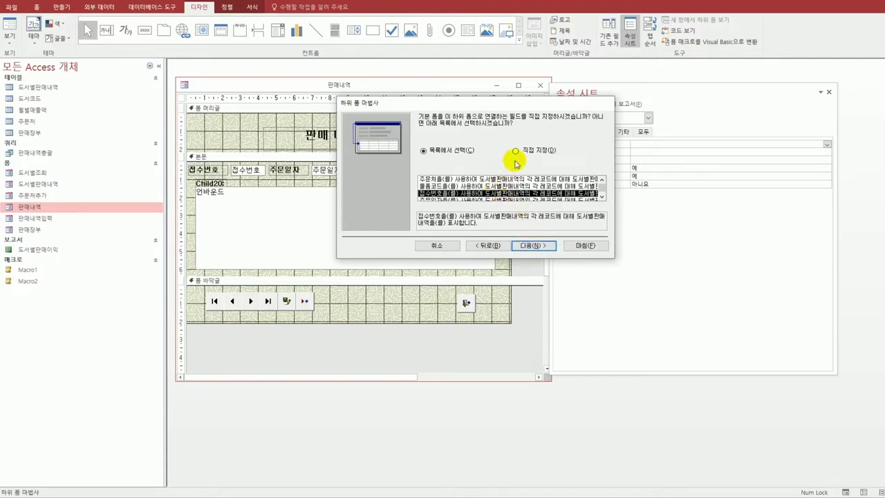
left_click(526, 151)
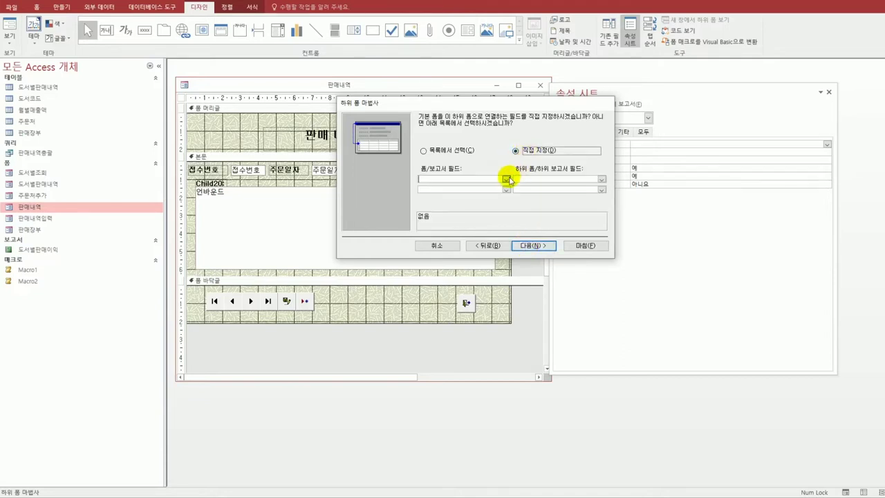
left_click(505, 179)
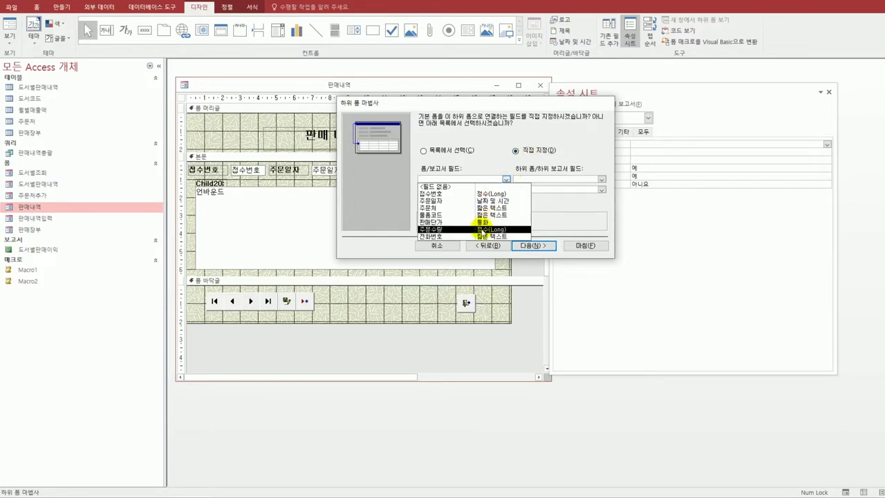
left_click(468, 194)
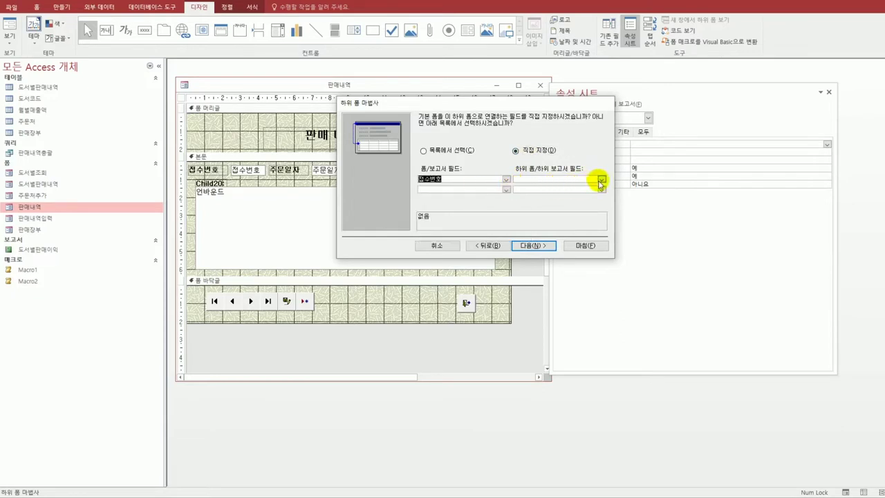
left_click(601, 180)
left_click(588, 194)
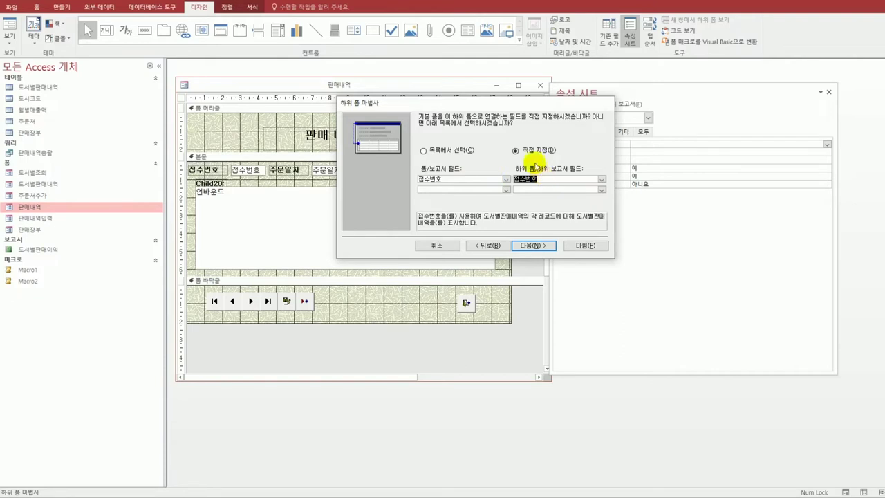
Step: Name the subform 판매상황, finish creating it, and close the 판매내역 form
left_click(521, 242)
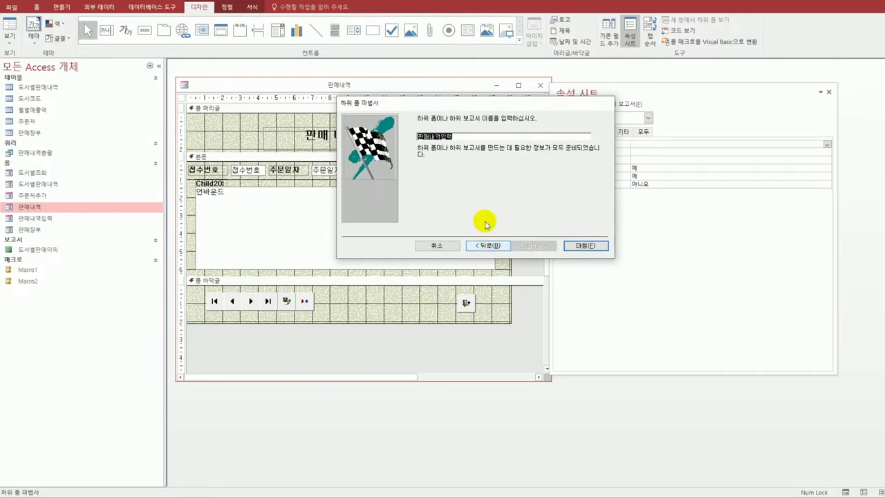
left_click_drag(431, 136, 466, 141)
type("상황")
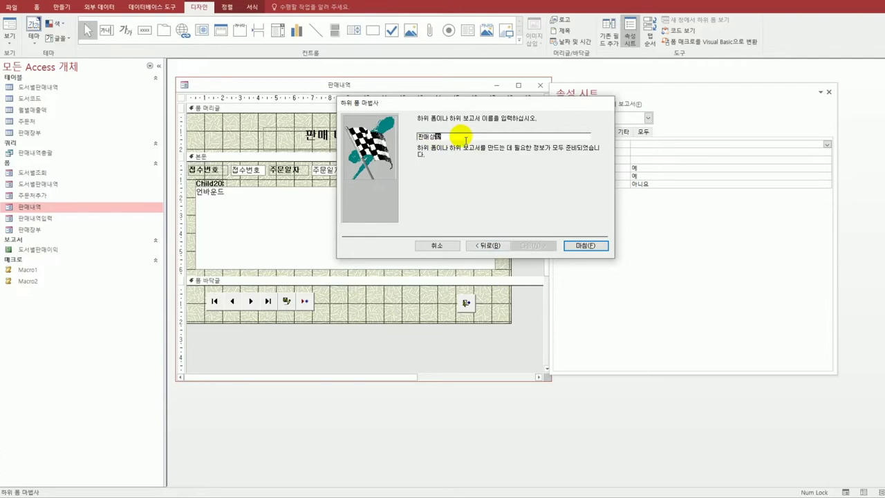
left_click(568, 243)
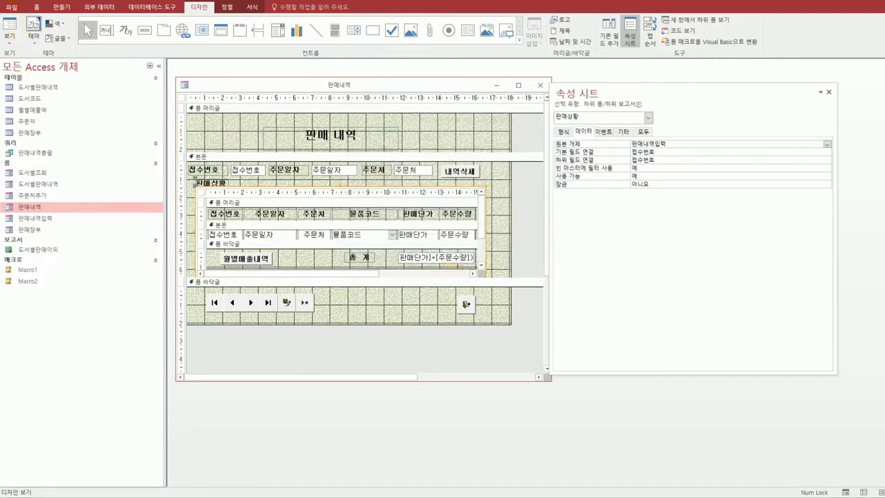
left_click(540, 85)
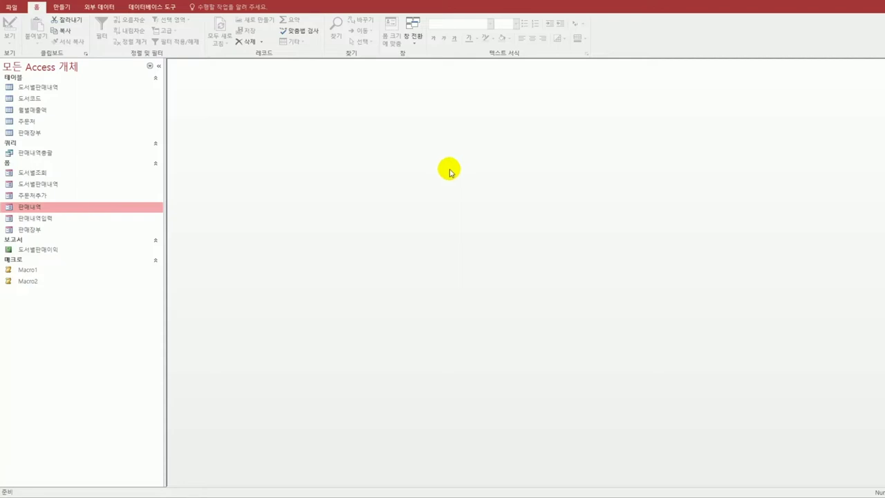
Step: Open the 도서별판매이익 report in design view
left_click(66, 251)
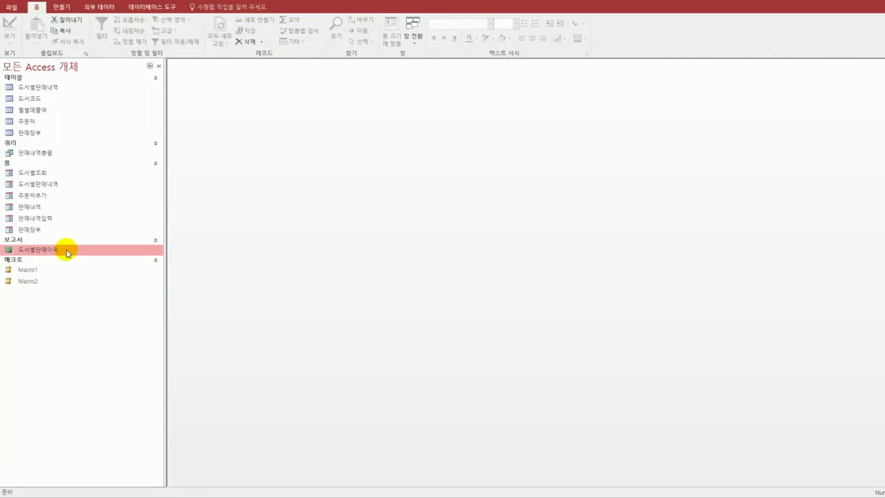
right_click(66, 251)
left_click(111, 279)
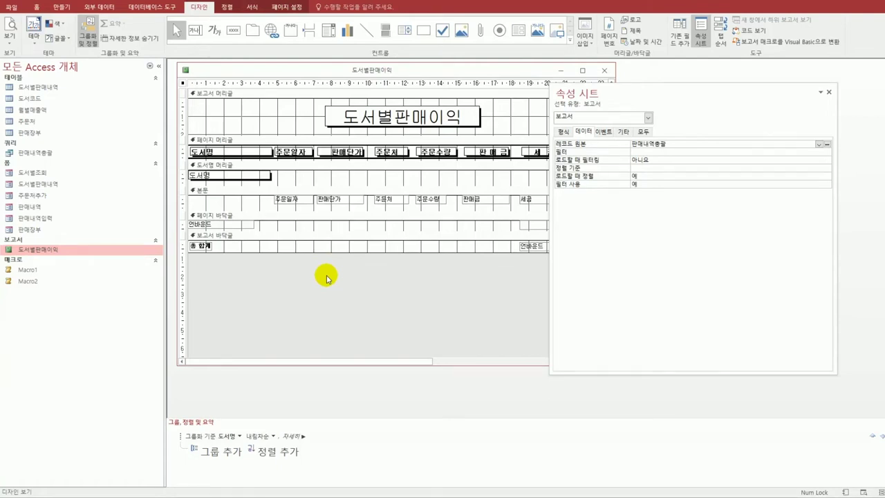
Step: Rename the title label in the 보고서 머리글 section as Label제목
left_click(417, 123)
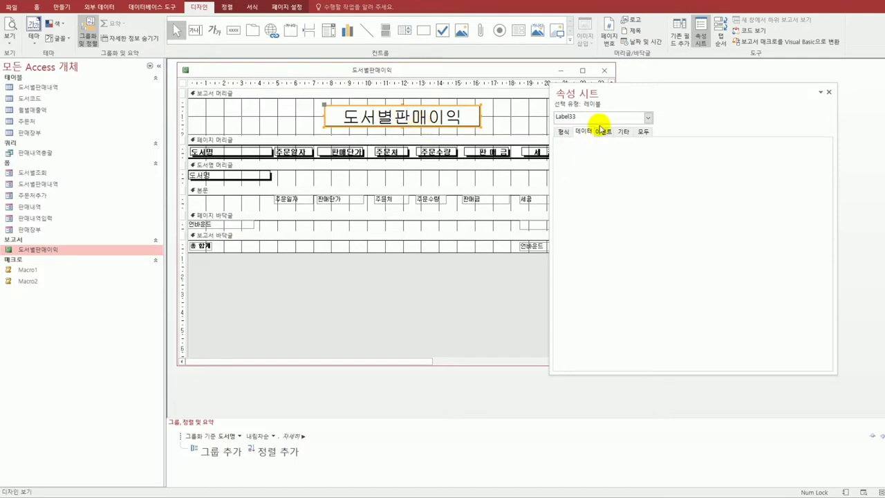
left_click(643, 132)
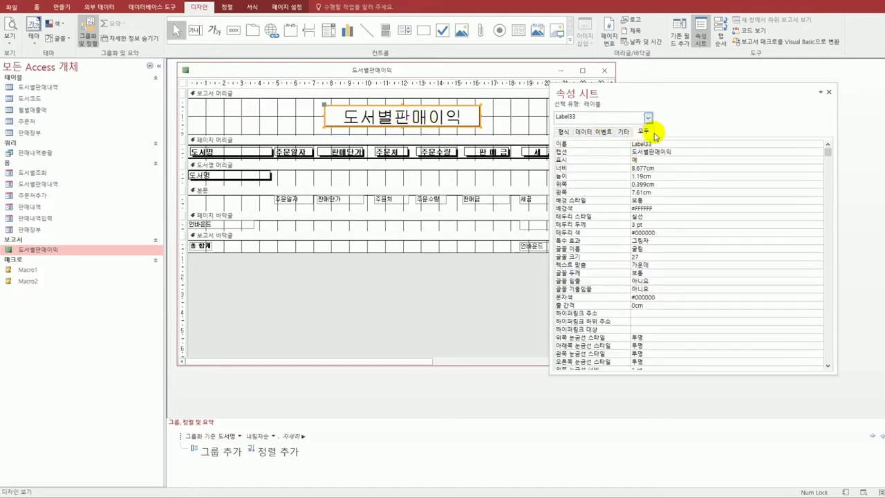
left_click_drag(662, 144, 622, 143)
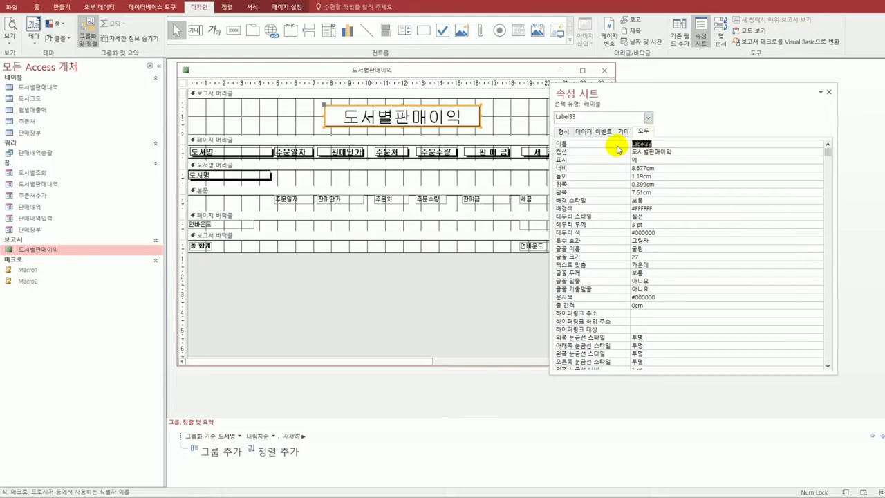
left_click(660, 144)
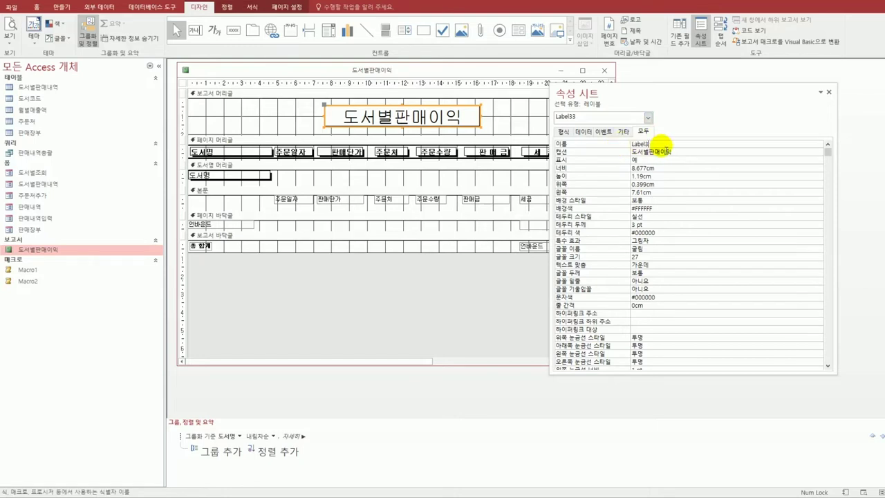
key("BackSpace")
key("BackSpace")
type("제목")
key("Return")
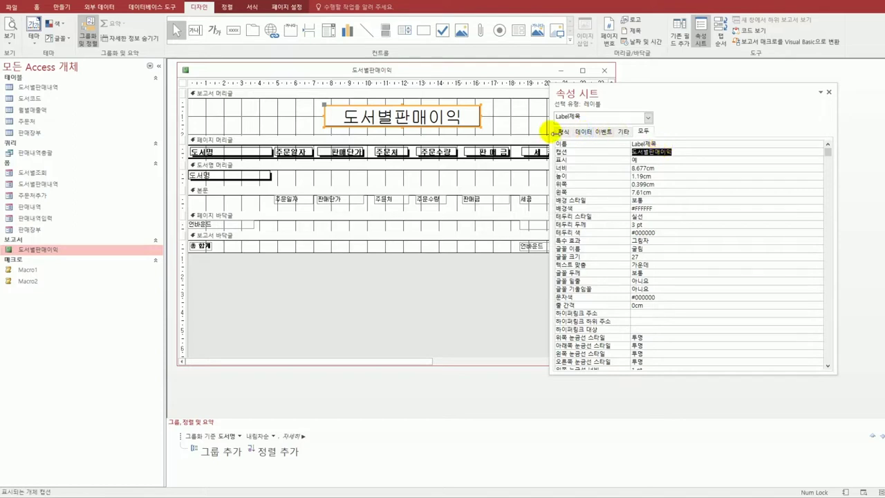
Step: Set the title label's font to 궁서 and its font size to 25
left_click(564, 132)
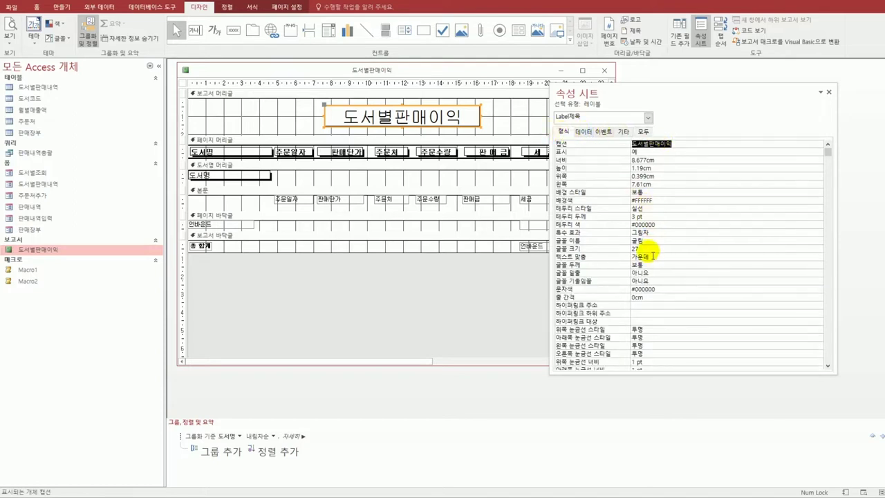
left_click(631, 242)
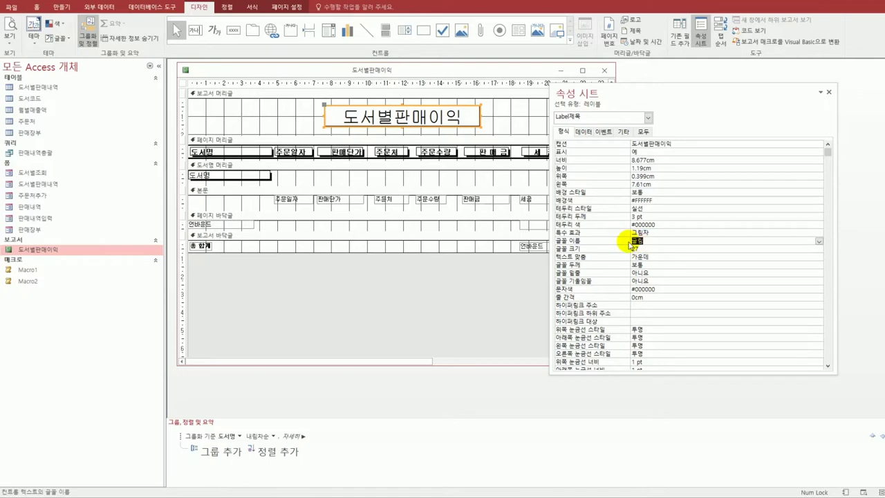
type("궁서")
key("Return")
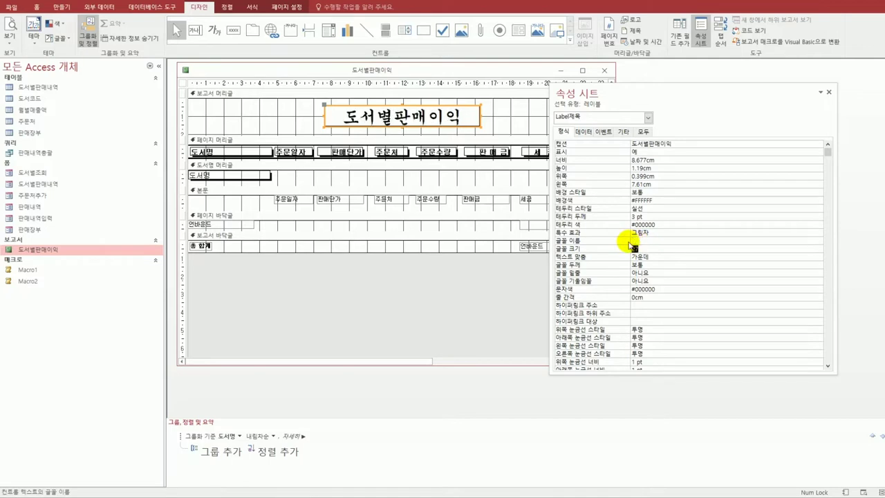
type("15")
key("Return")
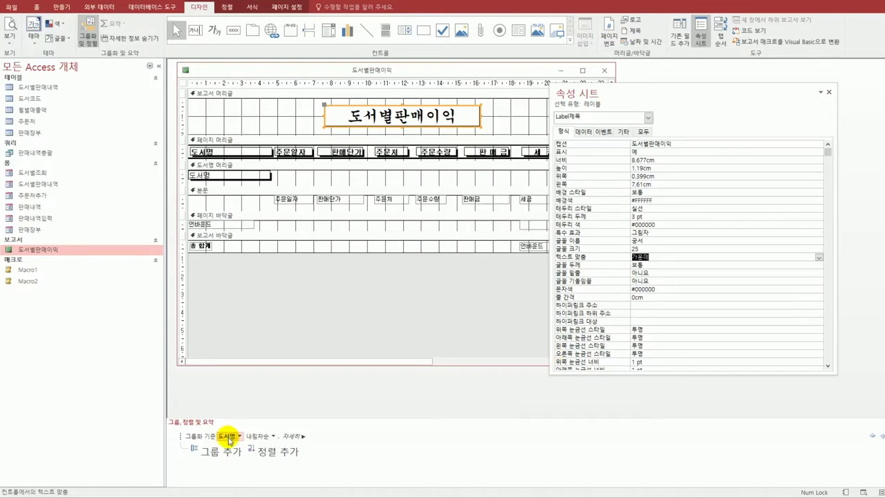
Step: Sort the 도서명 group in ascending order (오름차순) and add ascending sorts on 주문일자 and 주문처
left_click(274, 441)
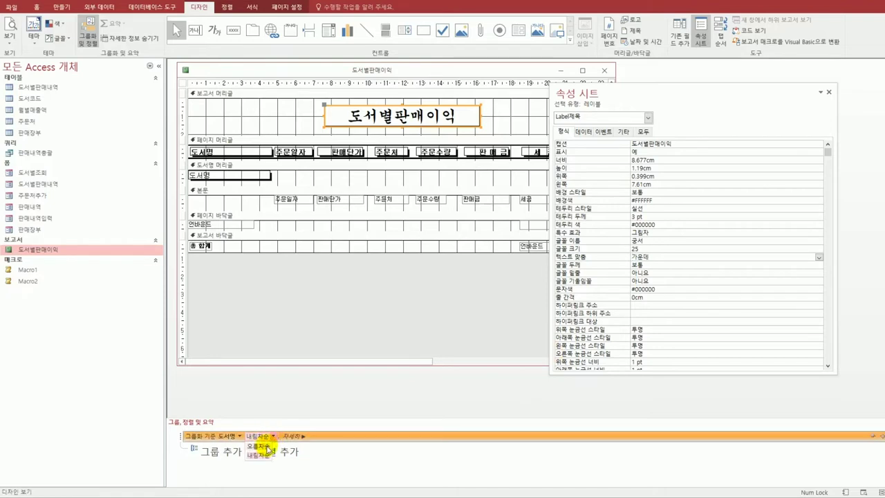
left_click(269, 449)
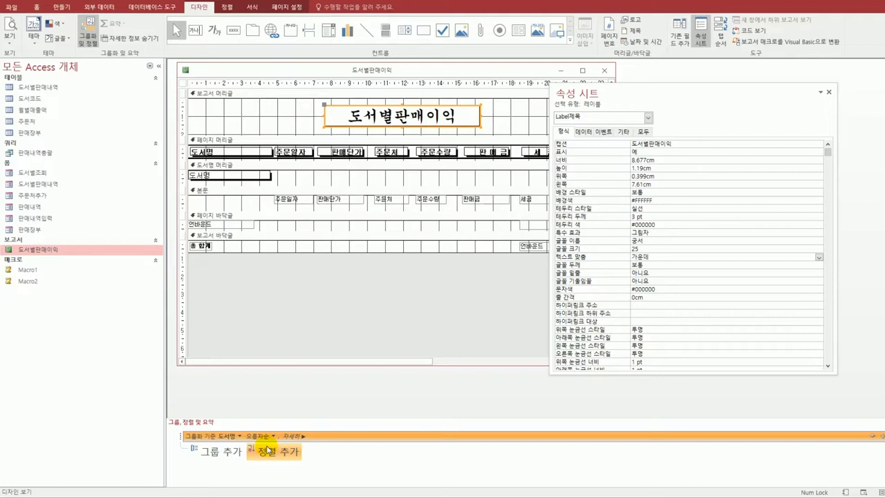
left_click(266, 451)
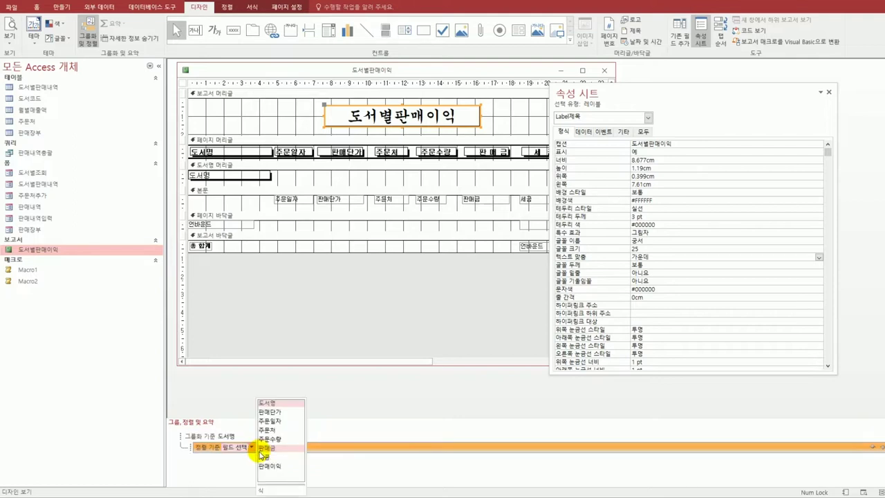
left_click(268, 420)
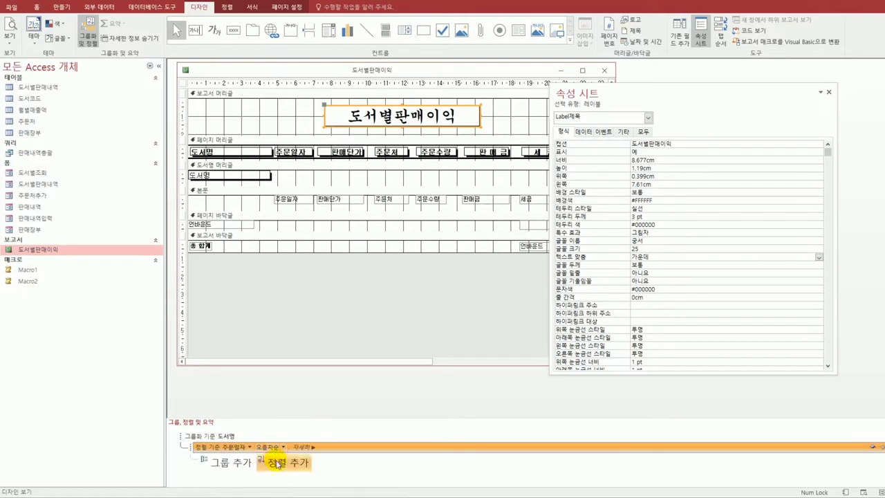
left_click(276, 462)
left_click(277, 429)
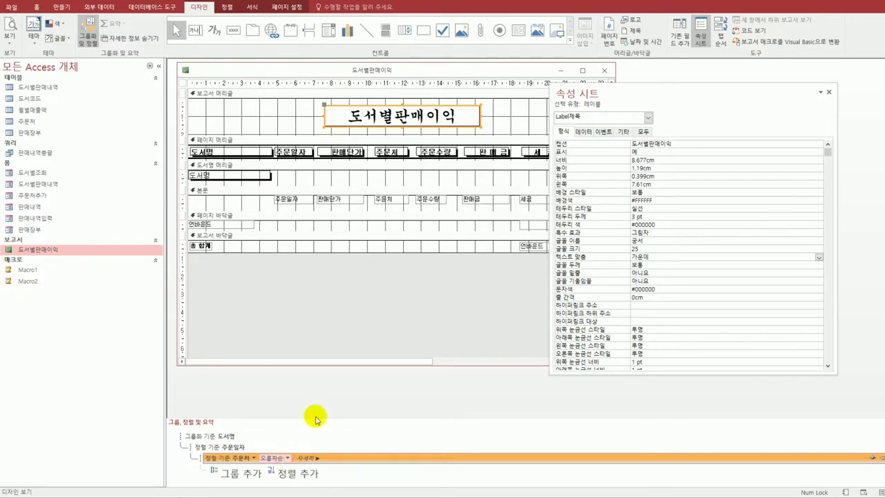
Step: Set the control source of txt세금 in the 보고서 바닥글 section to =Sum([세금])
left_click(517, 246)
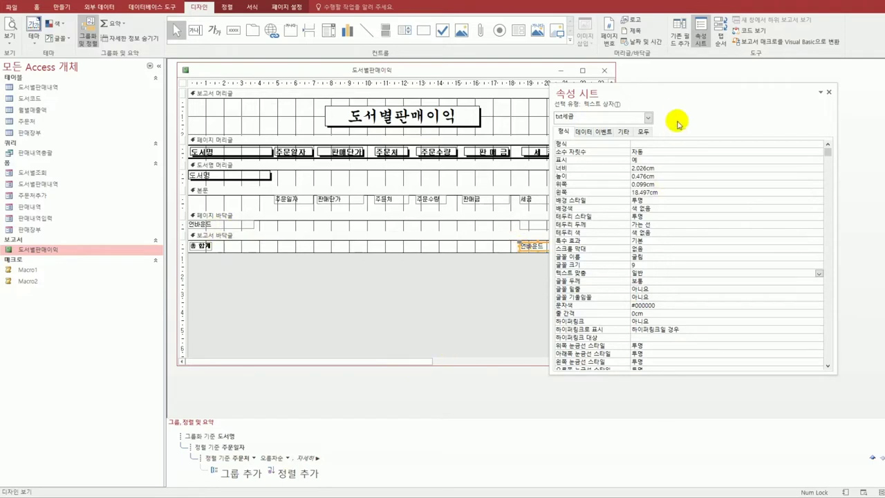
left_click_drag(657, 90, 696, 89)
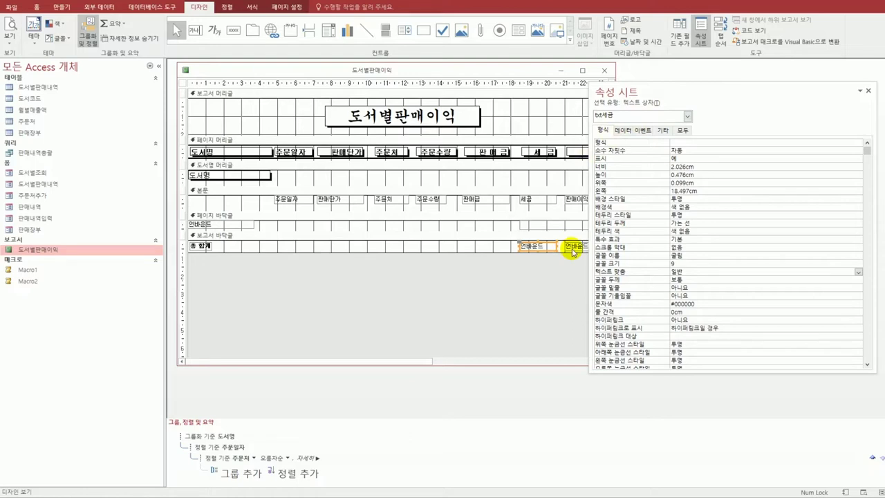
left_click(630, 131)
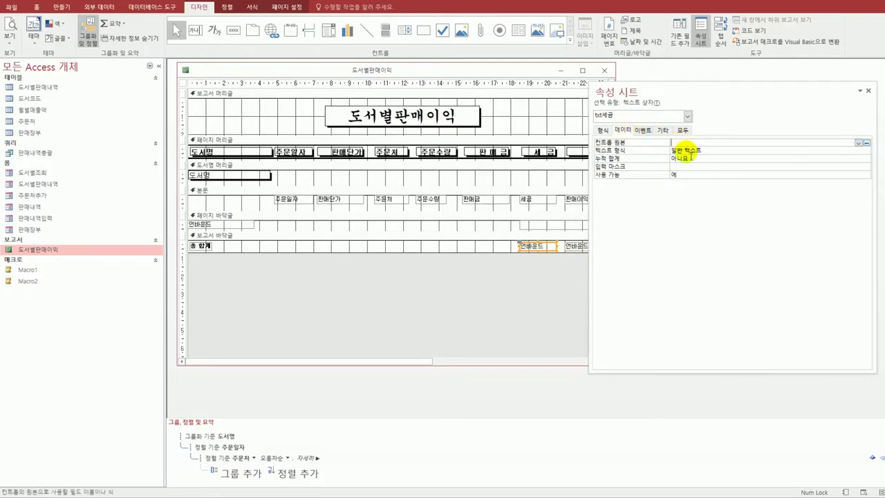
type("=sum(")
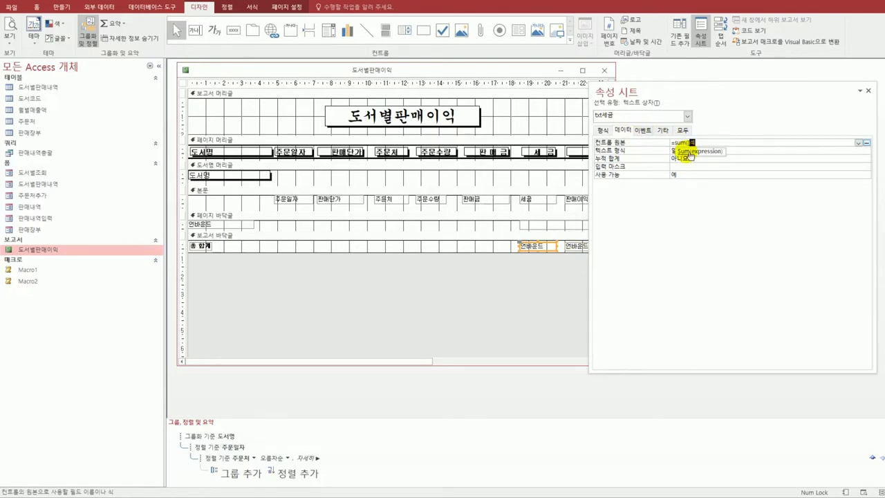
type("[세금])")
key("Return")
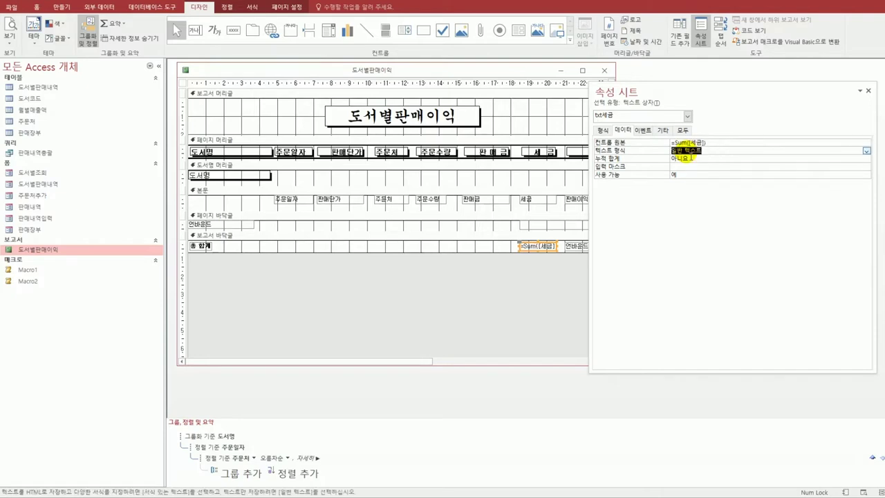
Step: Set the display format of txt세금 to ₩₩#,##0
left_click(603, 130)
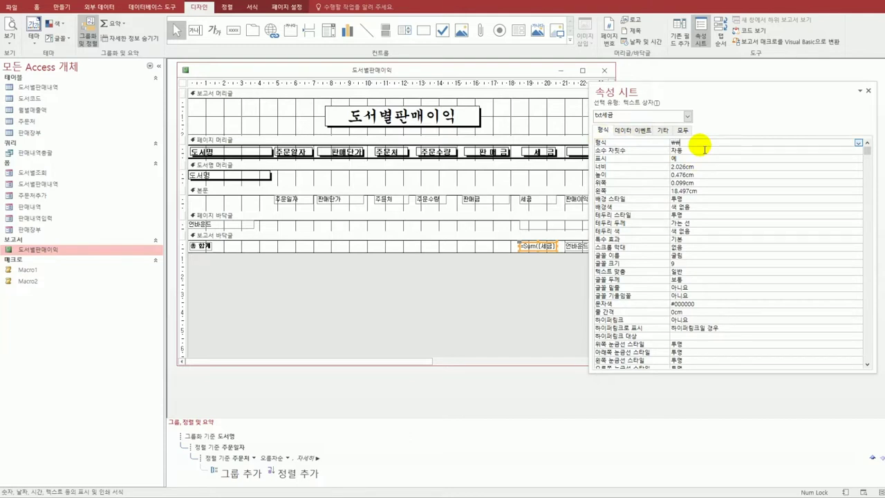
type(".##")
type("0")
Step: Set the control source of txt판매이익 in the 보고서 바닥글 section to =Sum([판매이익])
left_click(578, 245)
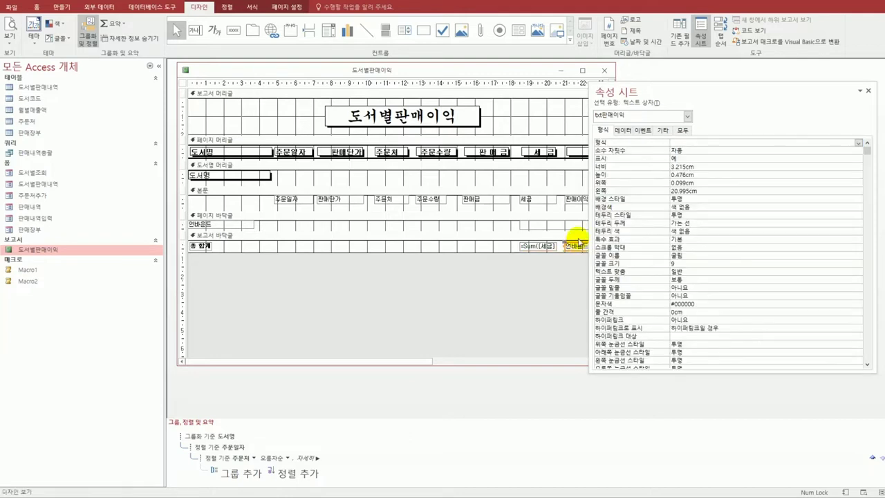
left_click(671, 142)
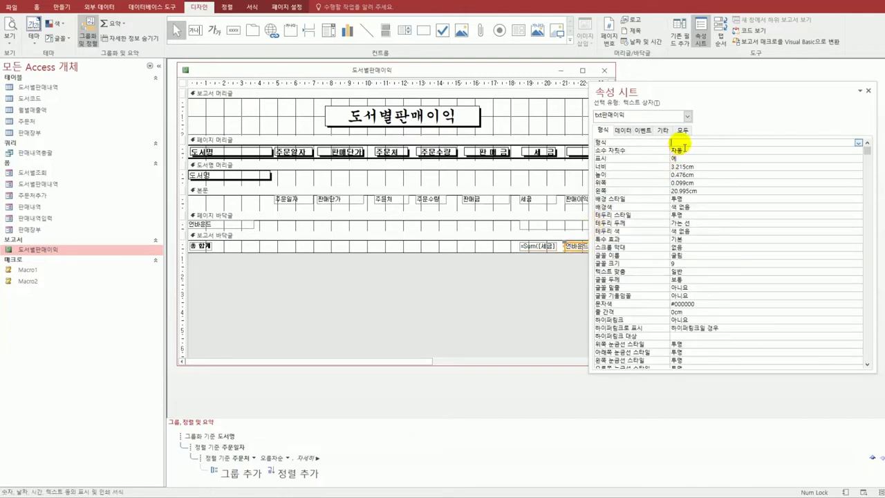
left_click(624, 130)
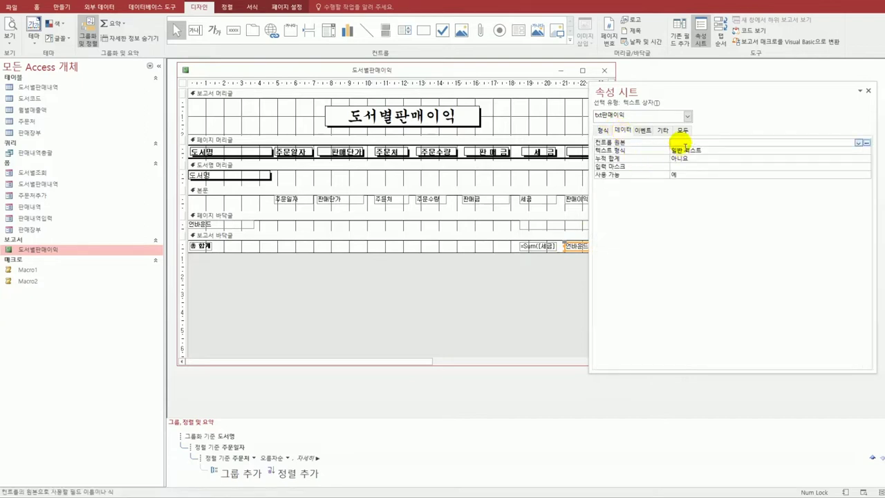
type("Sum([")
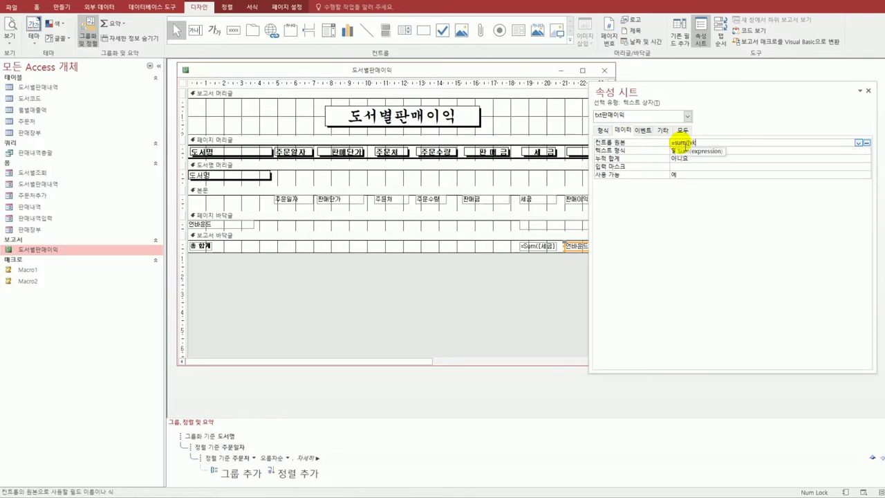
type("판매이익])")
key("Return")
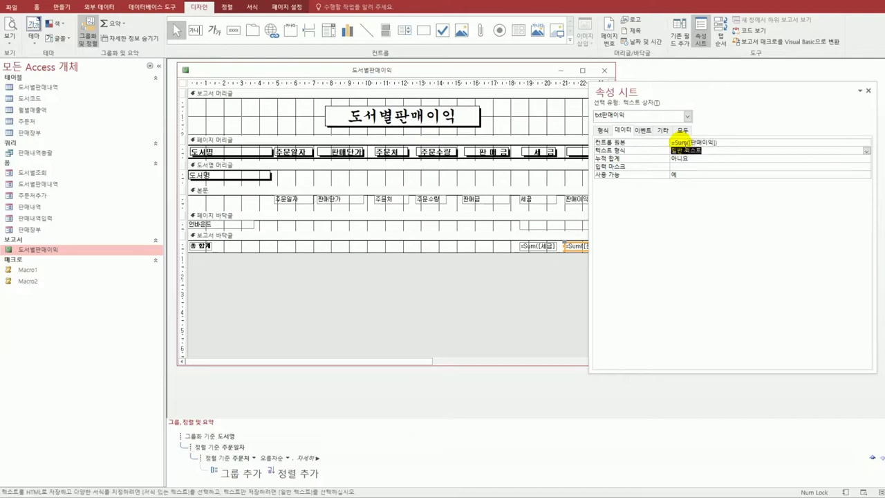
Step: Set the display format of txt판매이익 to ₩₩#,##0
left_click(602, 130)
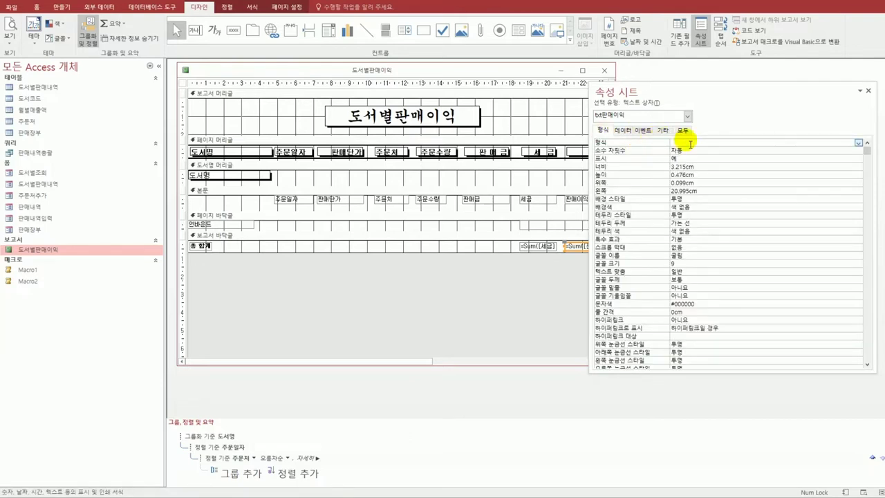
type("₩###,##0")
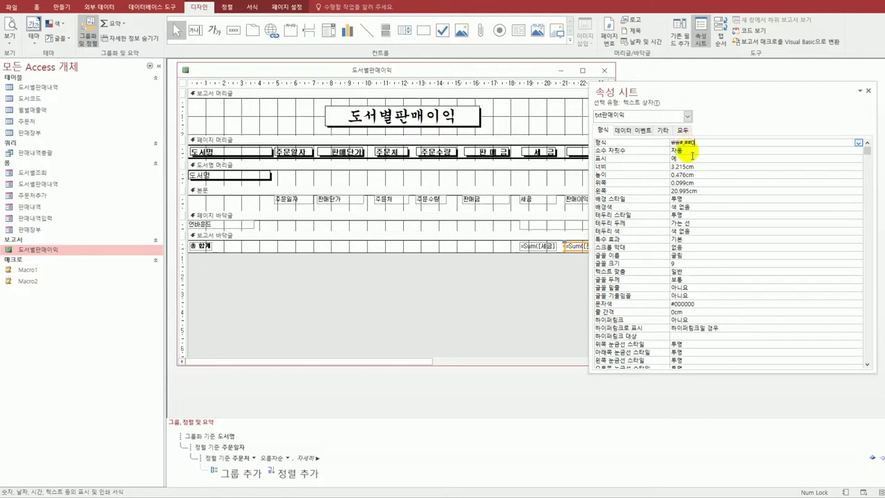
left_click(694, 158)
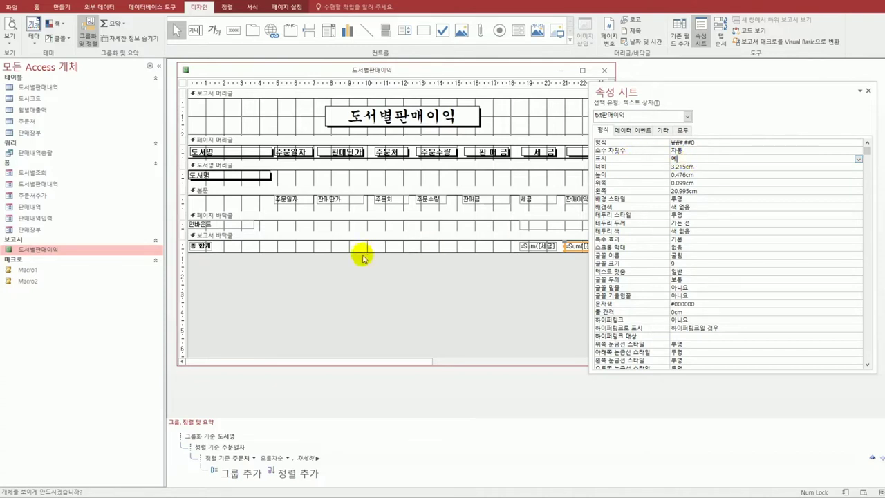
Step: Set the control source of txt날짜 in the 페이지 바닥글 section to =Date()
left_click(253, 226)
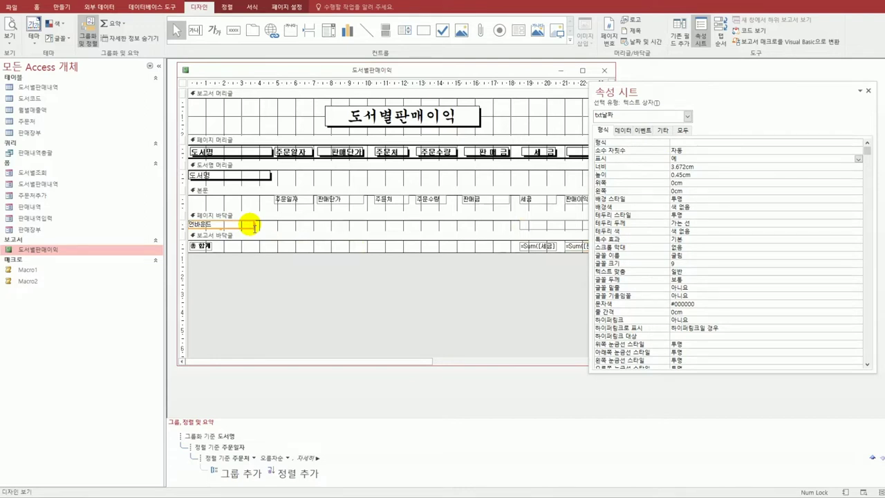
left_click(623, 130)
left_click(692, 143)
type("=에")
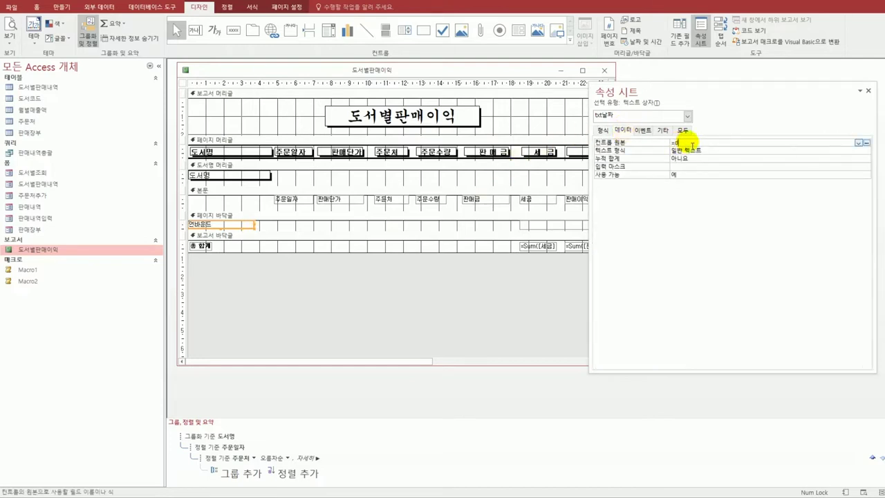
key("BackSpace")
type("Date()")
key("Return")
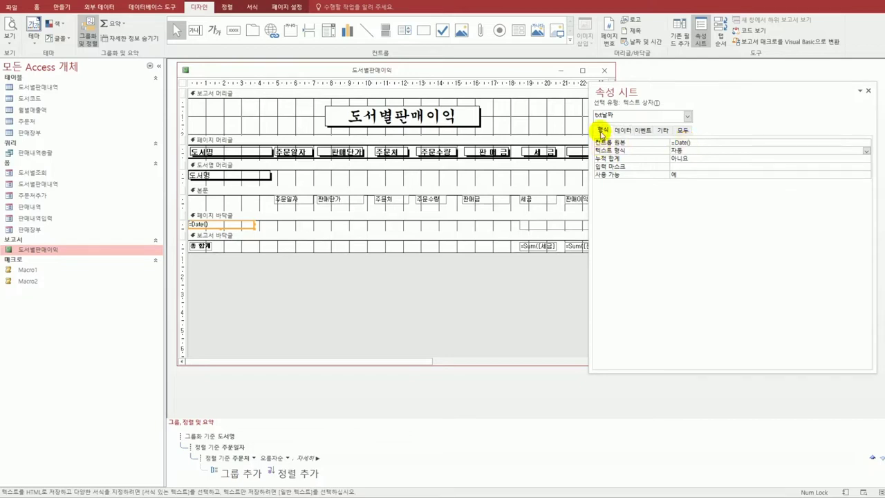
Step: Set the display format of txt날짜 to 자세한 날짜
left_click(603, 130)
left_click(858, 144)
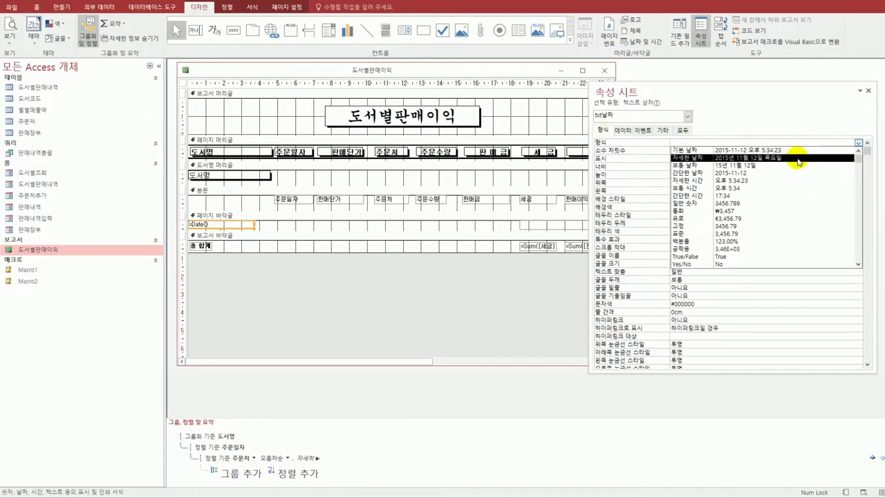
left_click(750, 157)
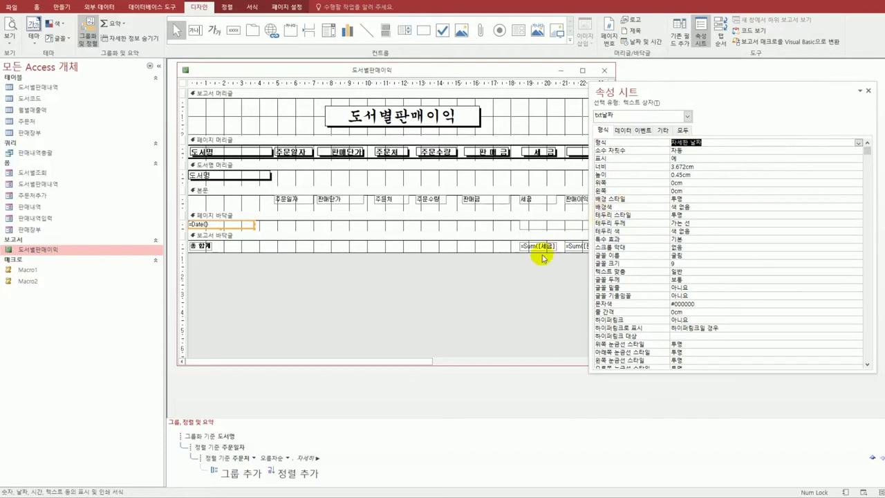
Step: Set the control source of txt페이지 in the 페이지 바닥글 section to =[Page] & "/" & [Pages]
left_click(528, 225)
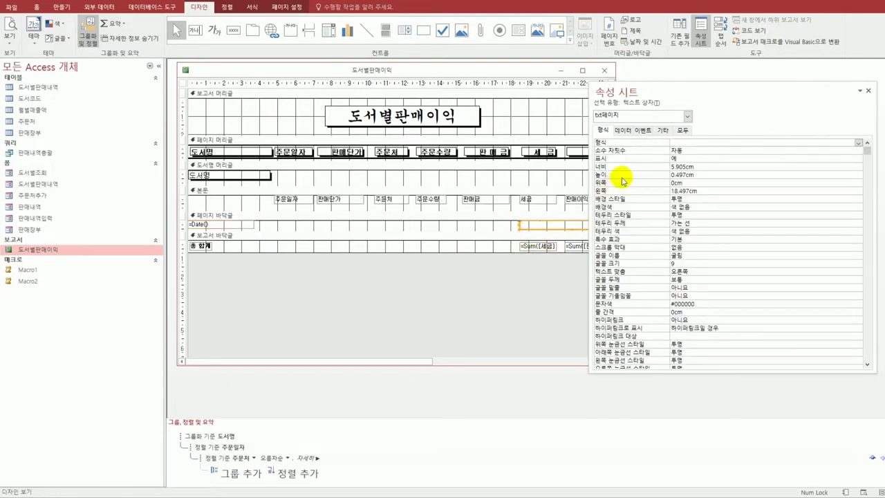
left_click(622, 130)
left_click(669, 143)
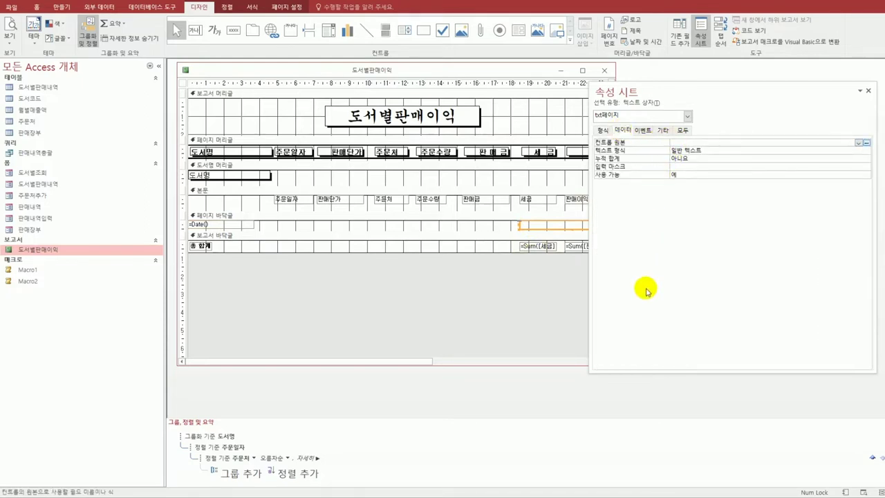
type("=[page]&\"/\"&[pages")
left_click(691, 168)
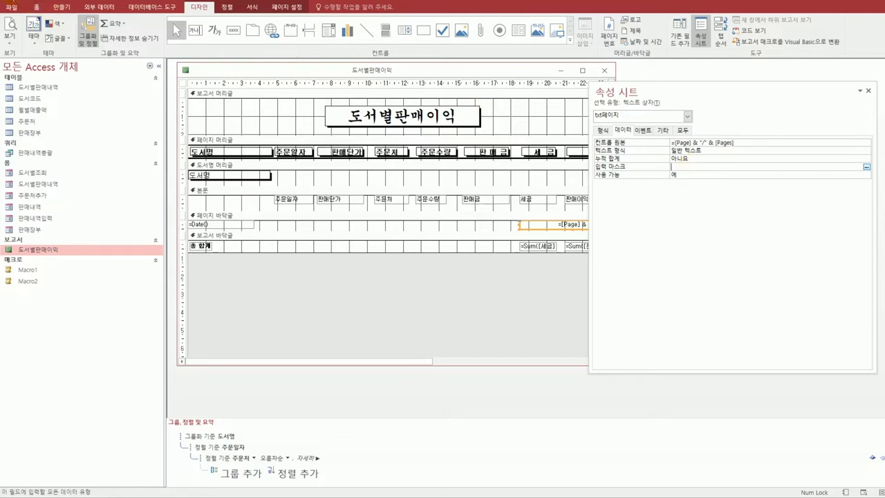
Step: Check the date and page number in the footer of the 도서별판매이익 report's print preview, and close the report
left_click(10, 35)
left_click(34, 83)
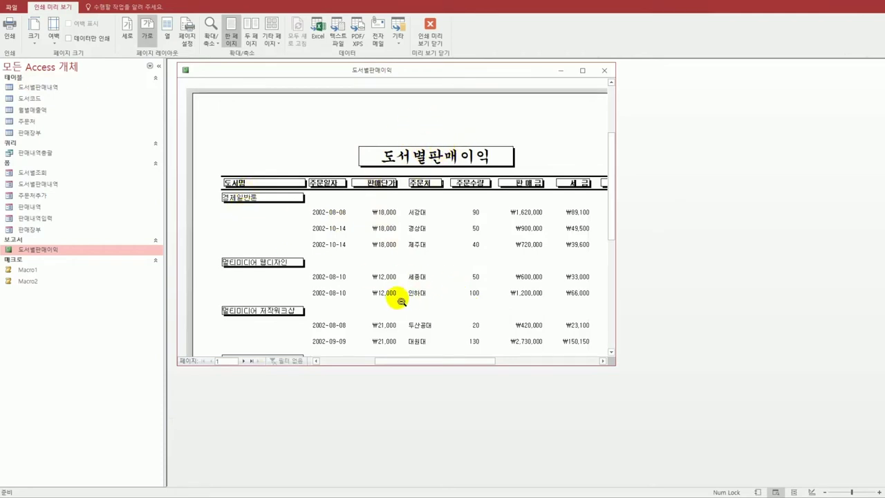
scroll(508, 303, "down", 3)
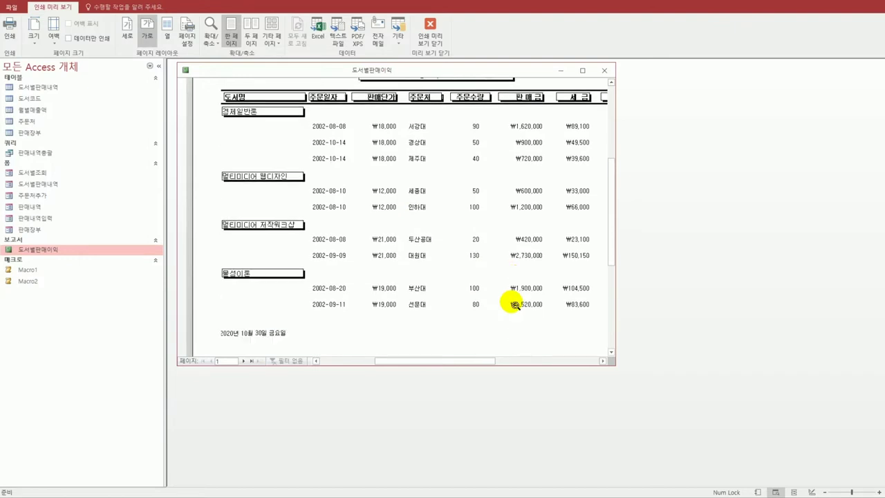
scroll(512, 302, "down", 1)
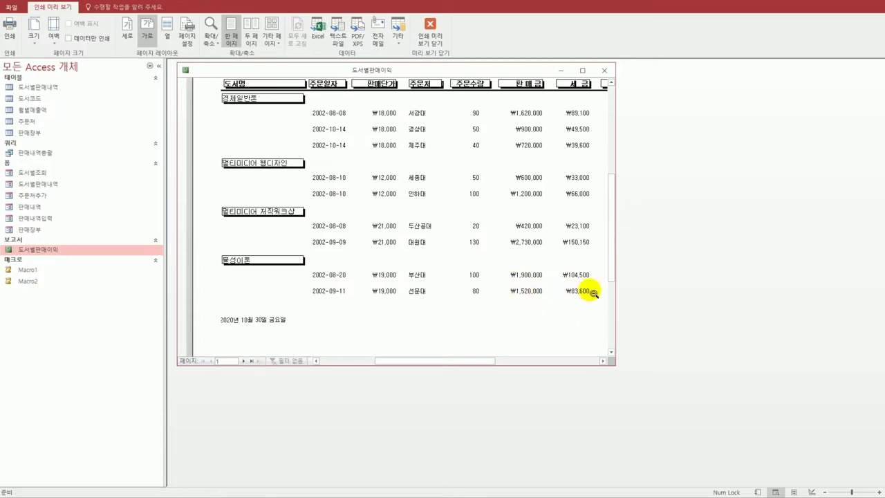
scroll(428, 304, "down", 1)
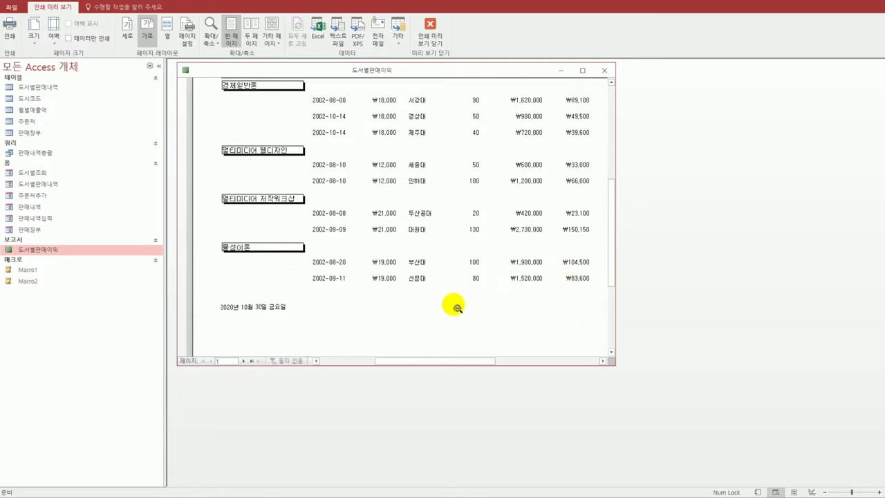
left_click_drag(419, 358, 452, 361)
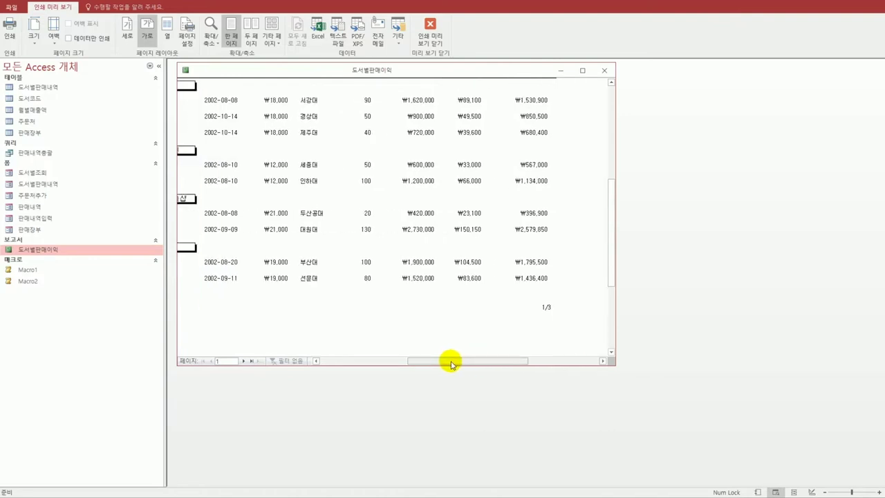
left_click(437, 40)
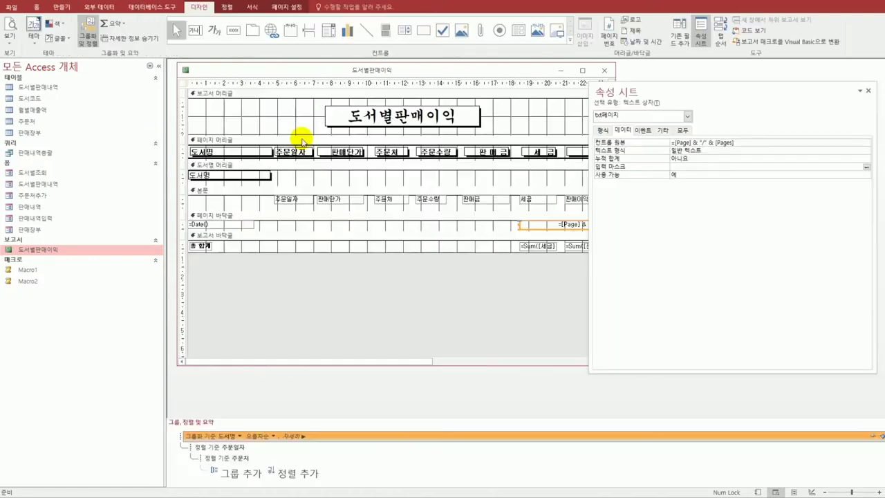
left_click(601, 72)
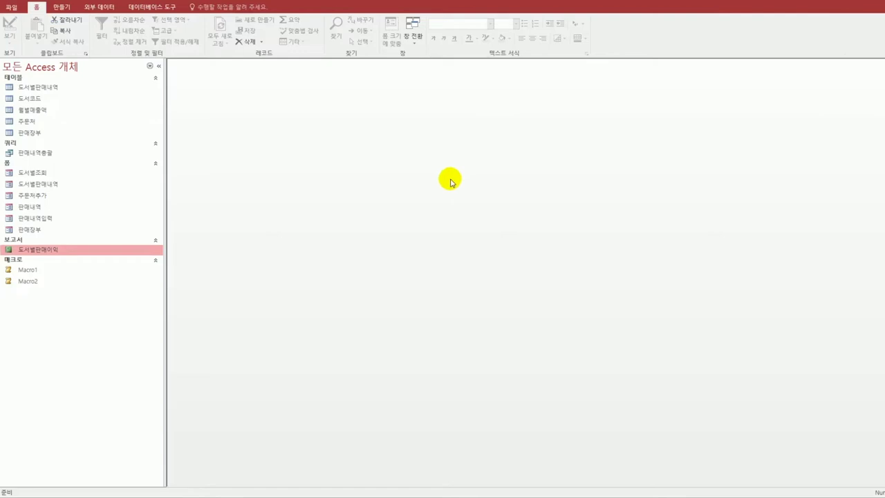
Step: Open the 도서별조회 form in design view and enlarge its window to show the 주문처추가 and 자료보기 buttons
left_click(47, 175)
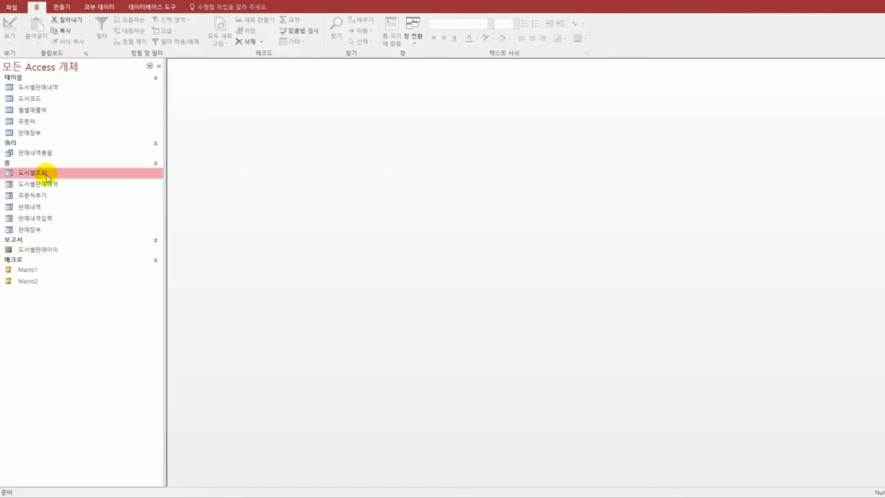
right_click(46, 177)
left_click(93, 201)
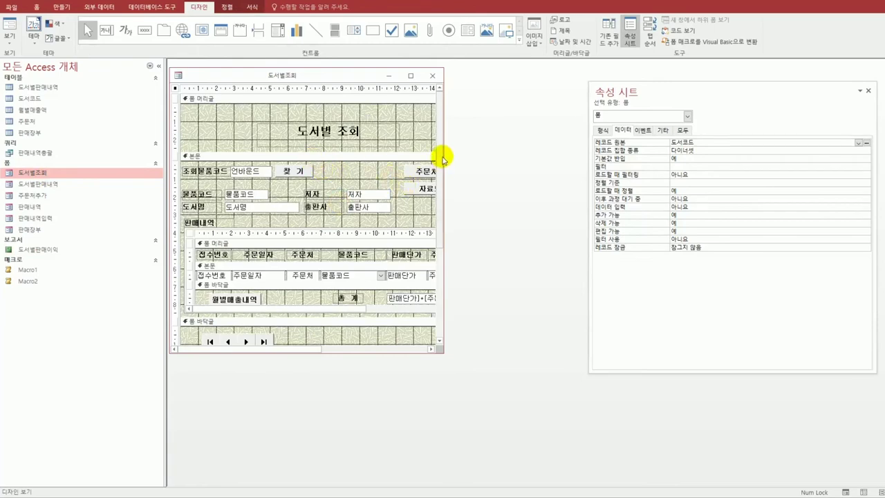
left_click_drag(443, 69, 553, 88)
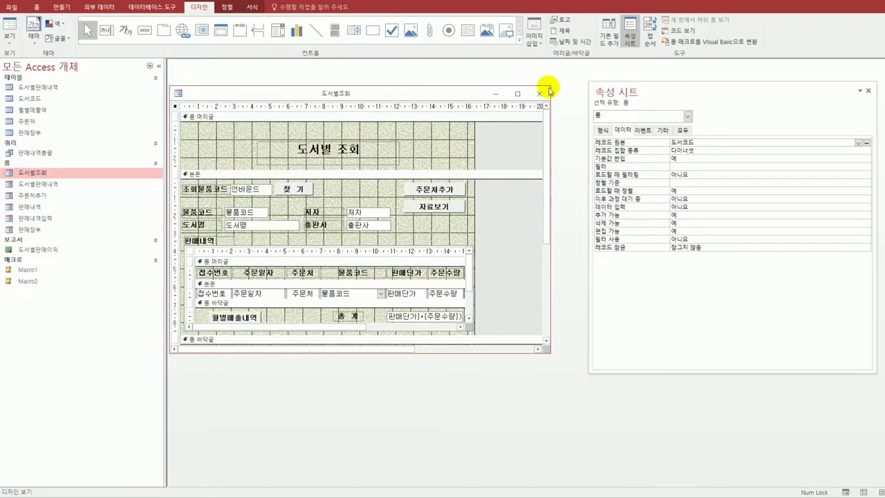
Step: Assign an event procedure to the On Click event of the 자료보기 button and open its code
left_click(433, 210)
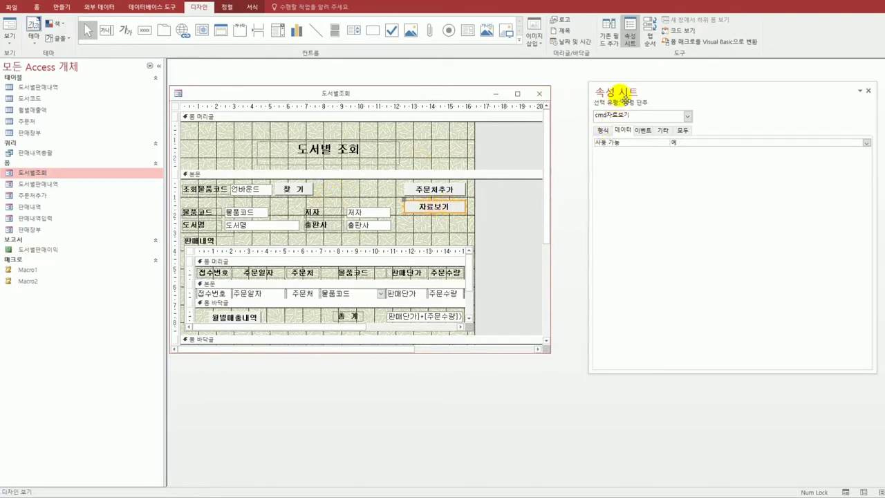
left_click_drag(621, 94, 538, 123)
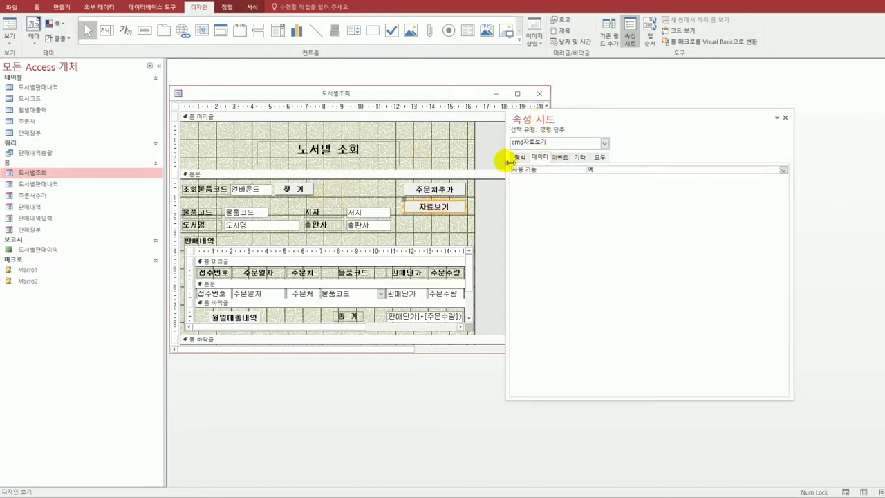
left_click(560, 158)
left_click(602, 173)
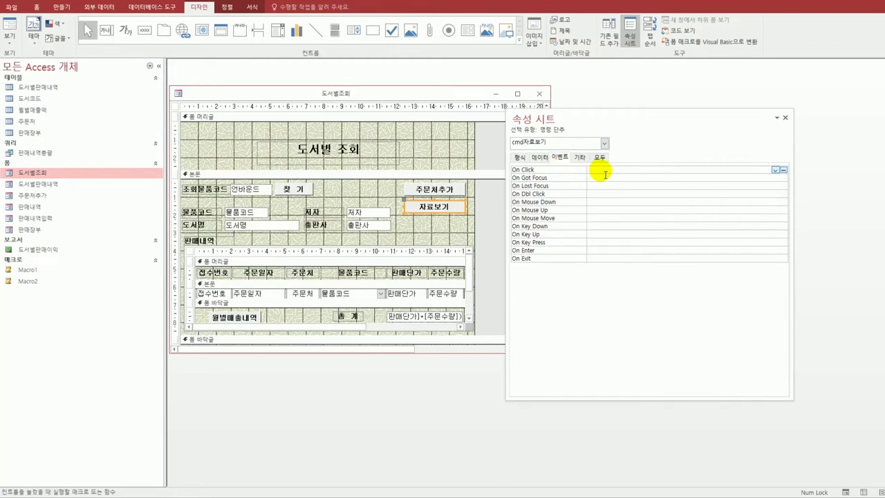
left_click(775, 170)
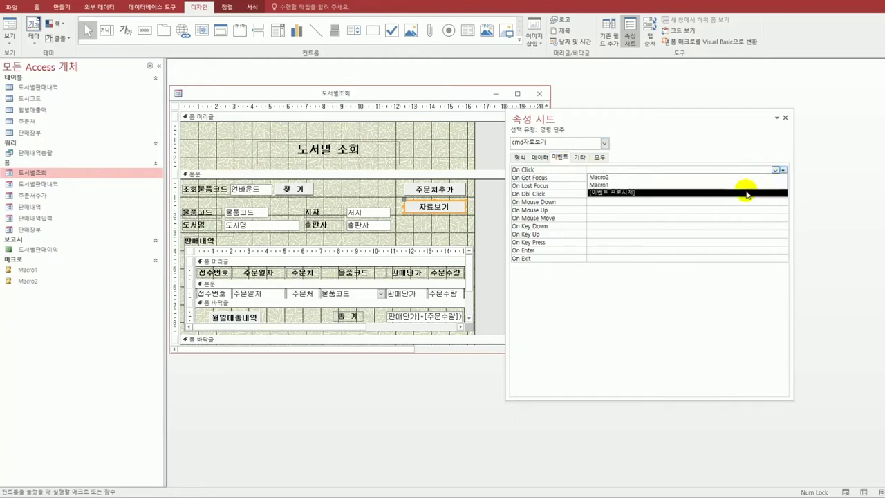
left_click(746, 191)
left_click(783, 170)
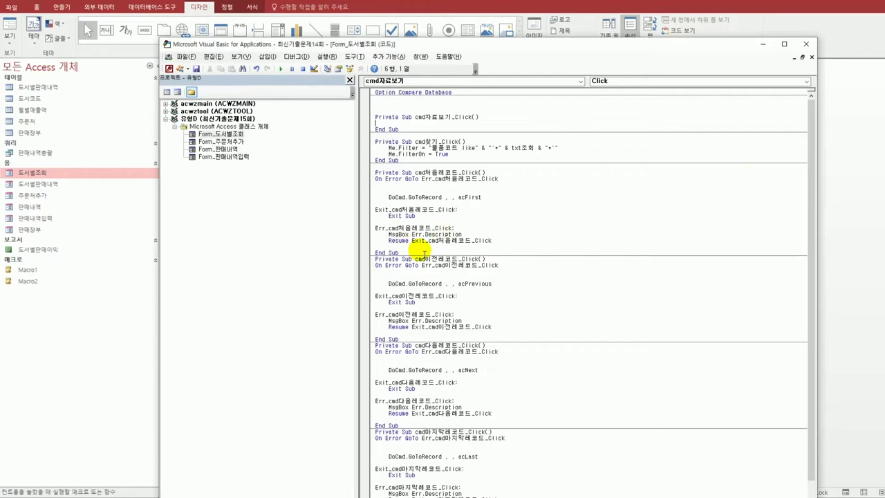
Step: Write a DoCmd.OpenReport statement in cmd자료보기_Click that opens "도서별판매이익" with the view acViewPreview
key("Tab")
type("ㅇ")
type("docmd.")
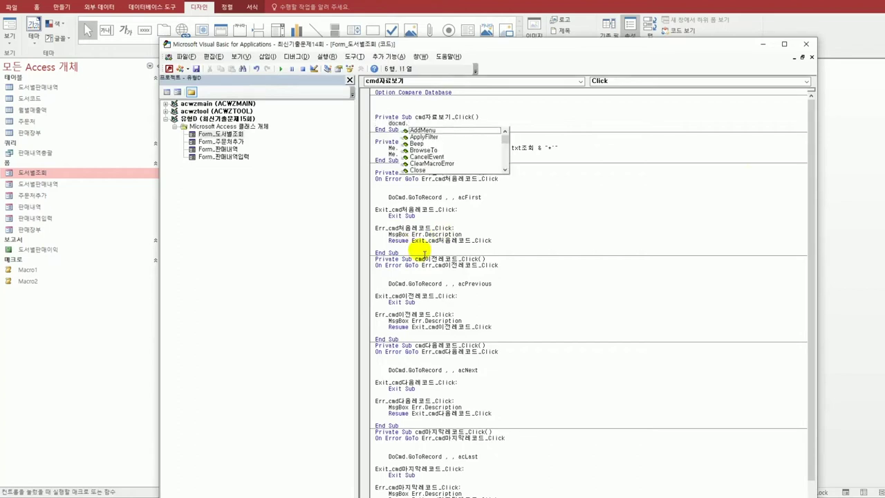
type("open")
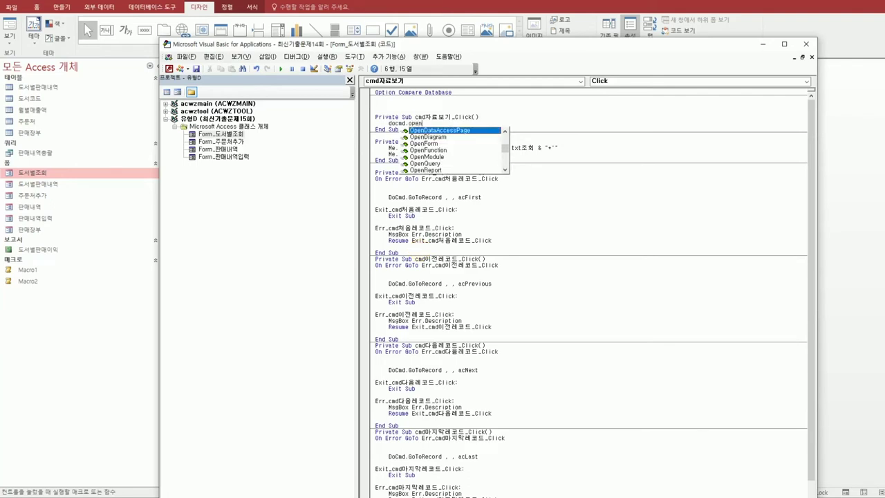
type("r ")
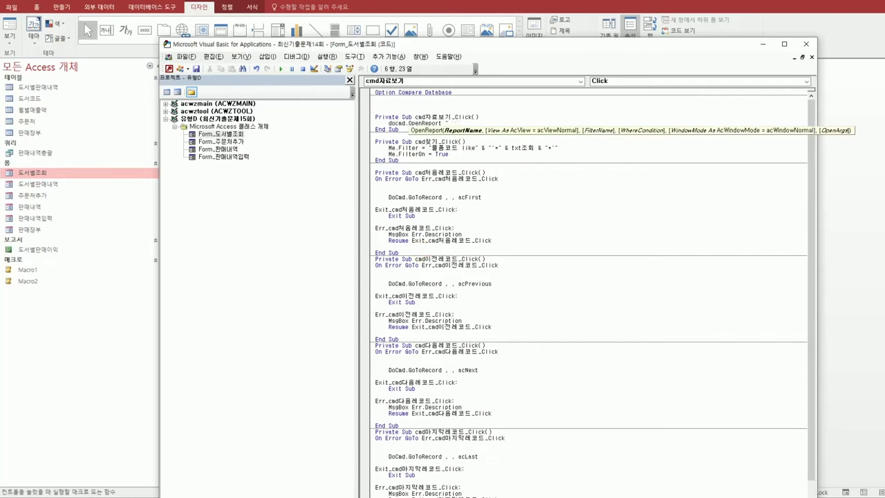
type("도서별판매이익\",")
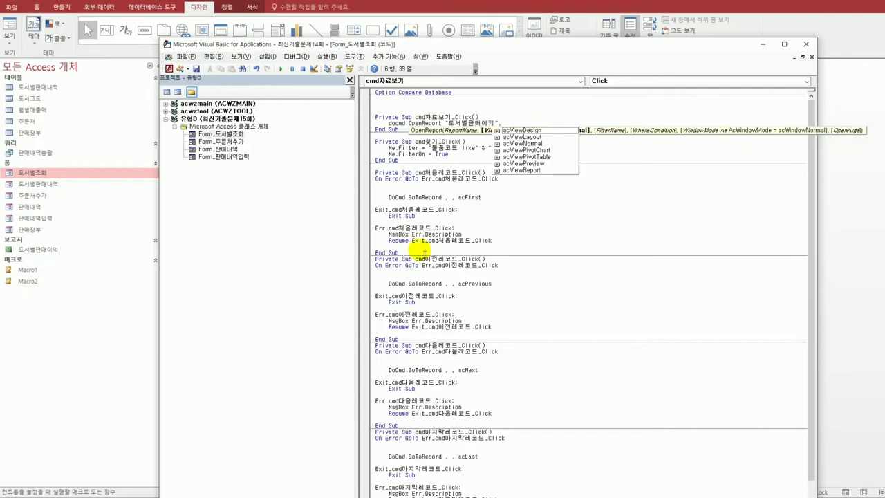
key("Down")
key("Down")
key("Down")
key("Down")
key("Down")
key("Down")
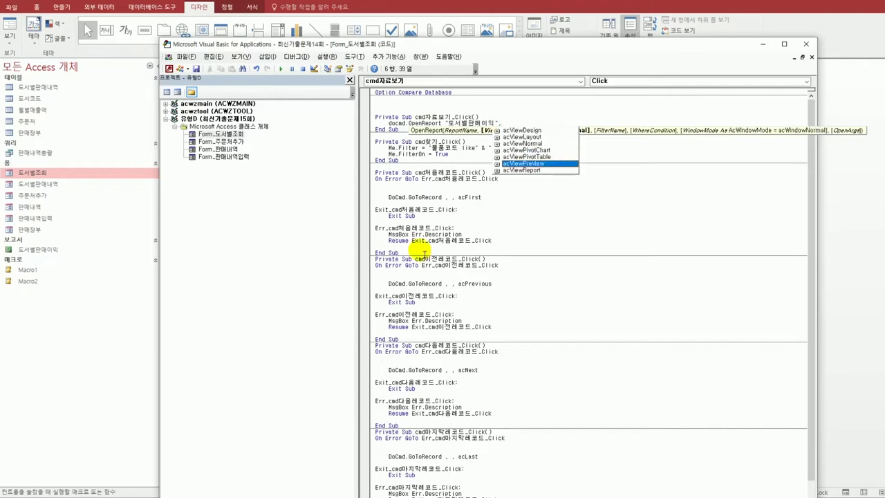
key("Tab")
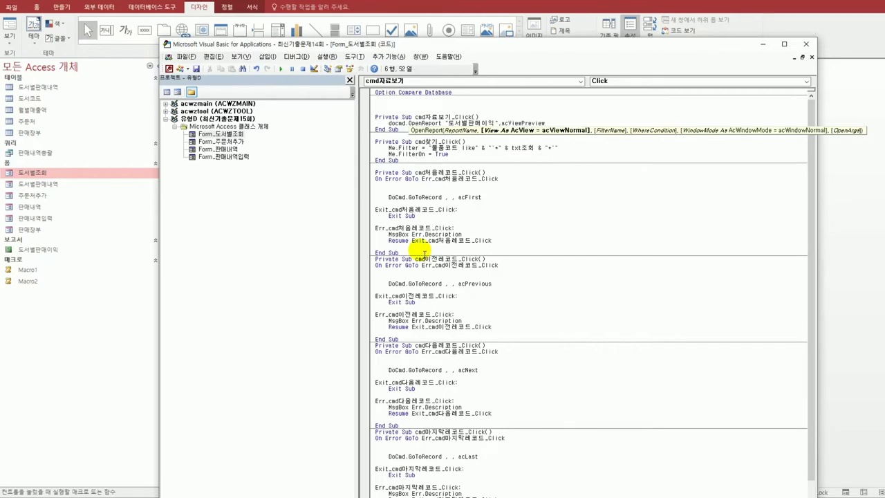
Step: Add the where condition "month([주문일자]) = 8" to the OpenReport statement, and close the code editor and the 도서별조회 form
type(",,")
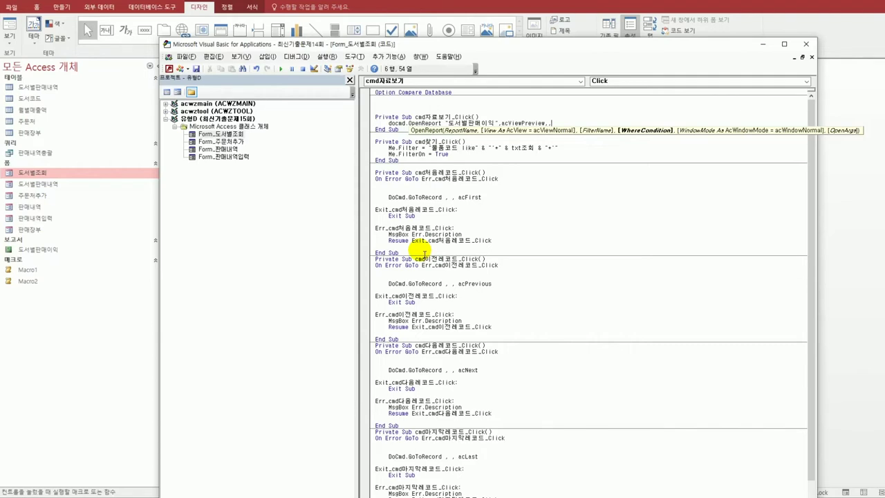
type("\"month([")
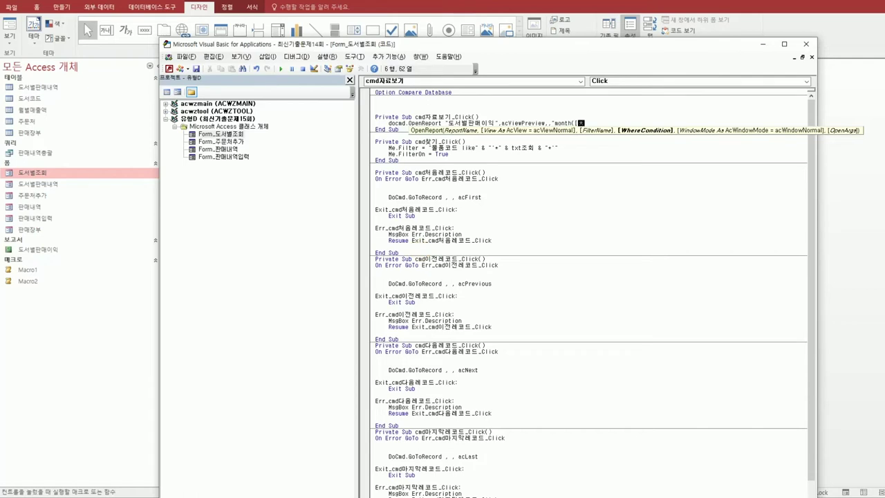
type("주문일자]) = 8")
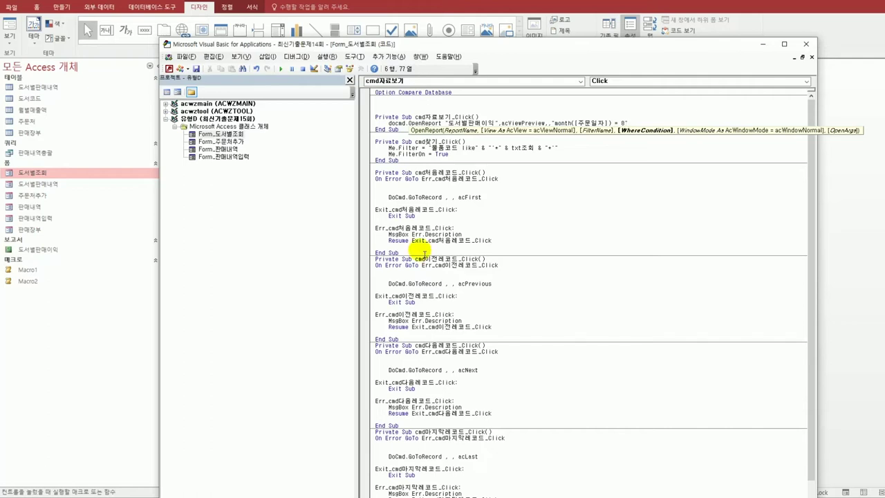
key("Down")
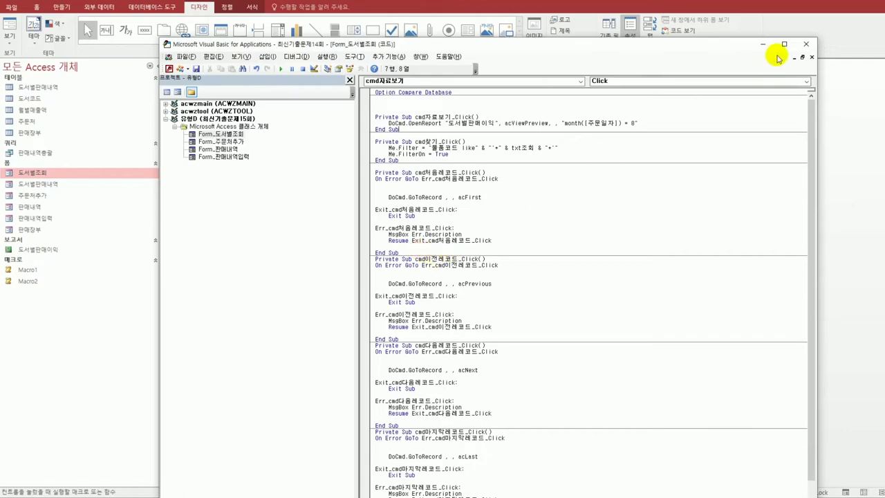
left_click(804, 45)
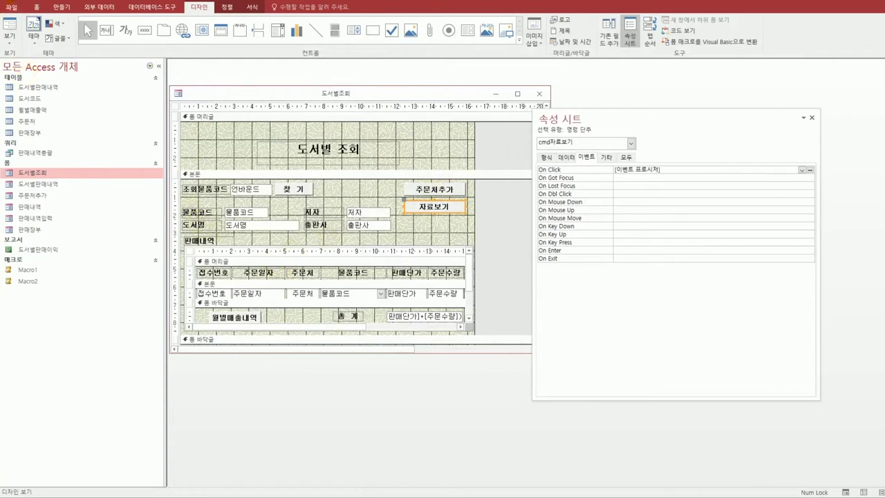
left_click(538, 93)
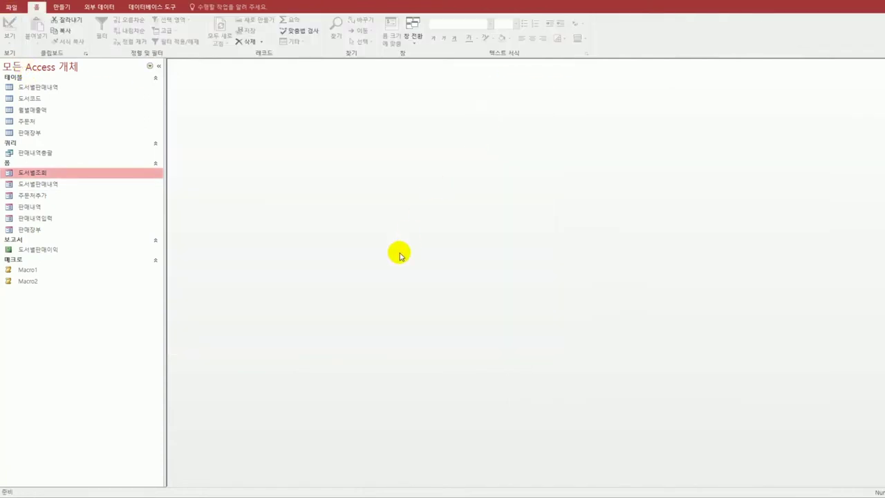
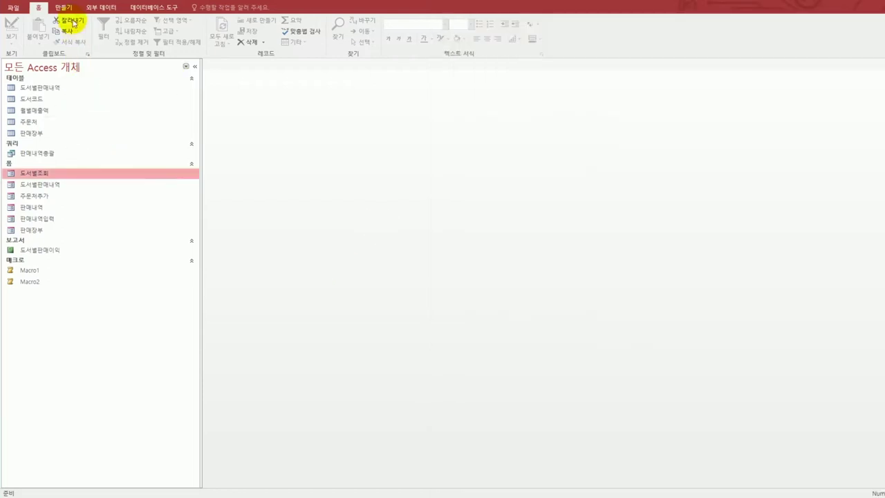
Step: Create a new query in design view and add the 도서별판매내역 and 도서코드 tables to it
left_click(68, 10)
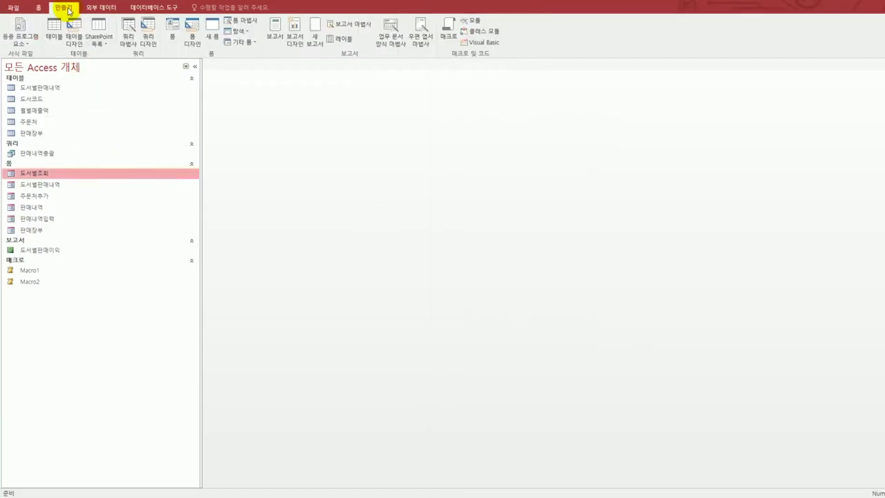
left_click(147, 42)
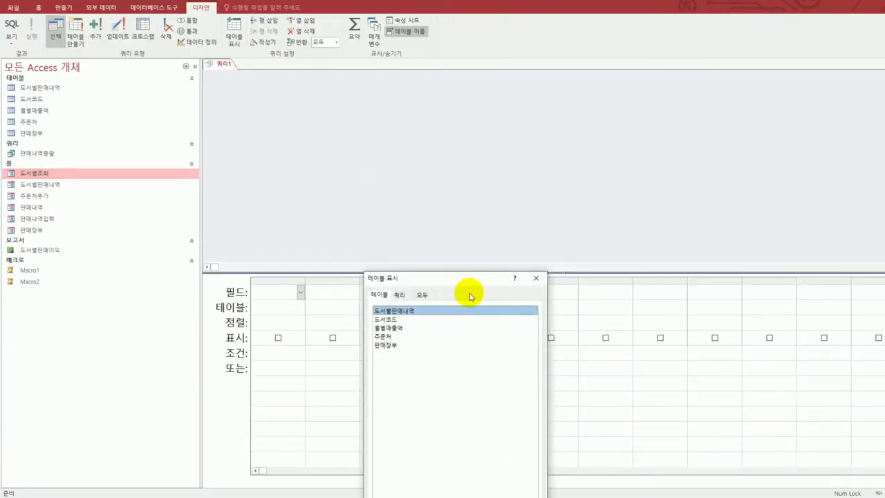
left_click_drag(467, 287, 571, 125)
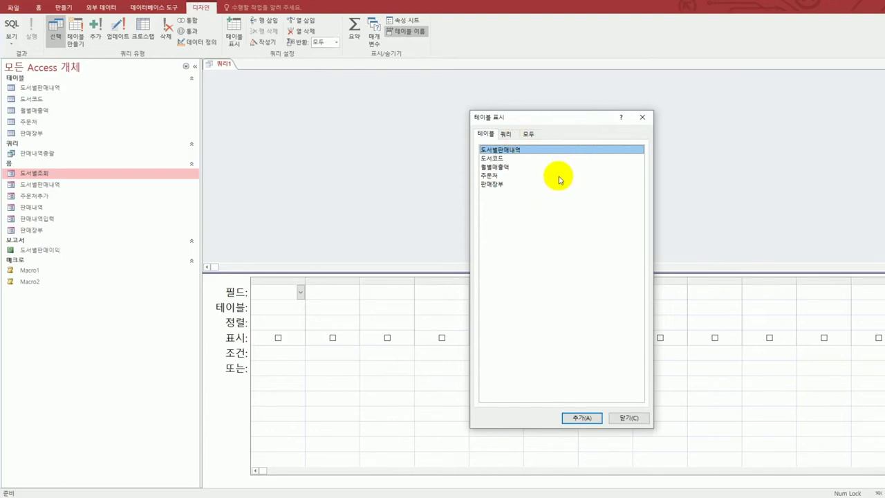
double_click(520, 151)
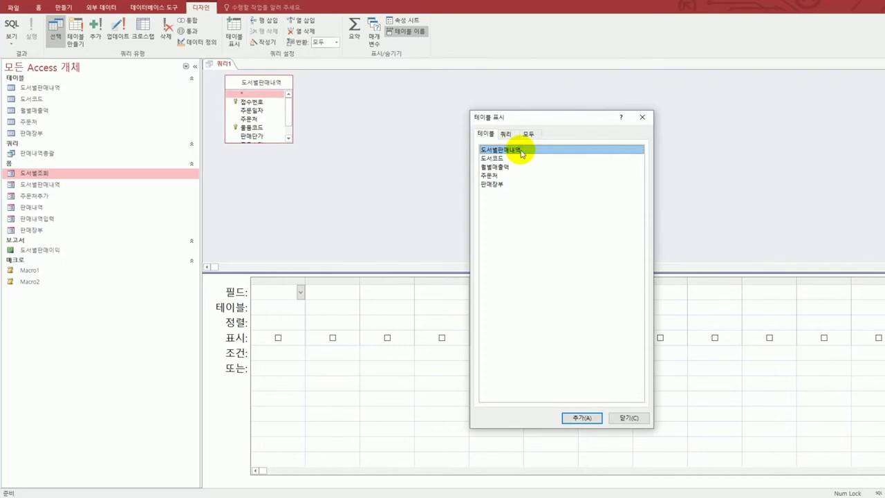
double_click(517, 161)
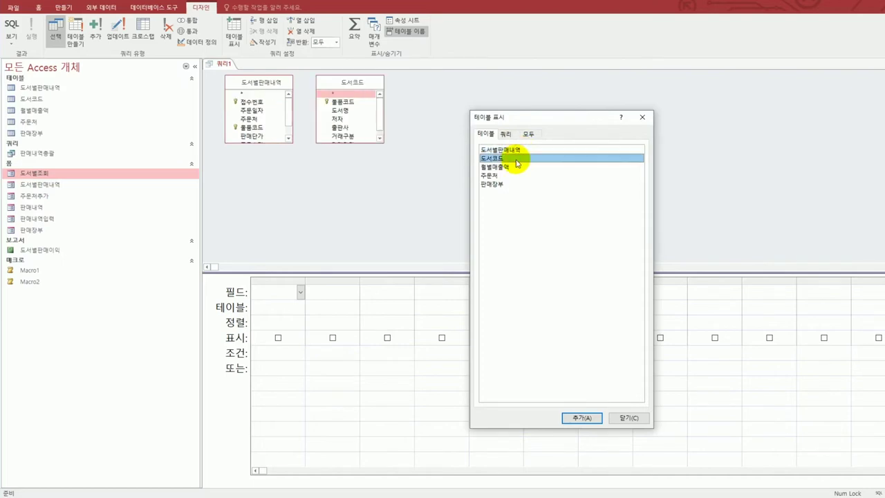
left_click(625, 418)
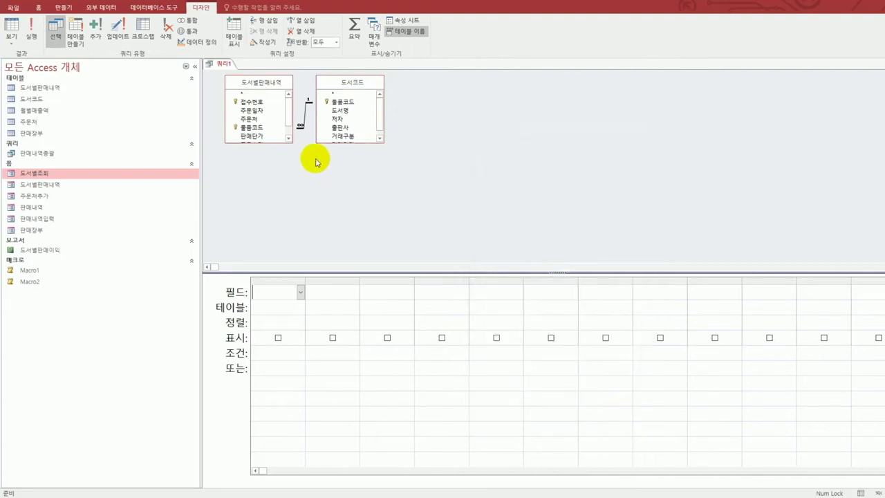
Step: Add 출판사 from 도서코드, and 주문일자 and two copies of 접수번호 from 도서별판매내역, to the query grid
double_click(345, 128)
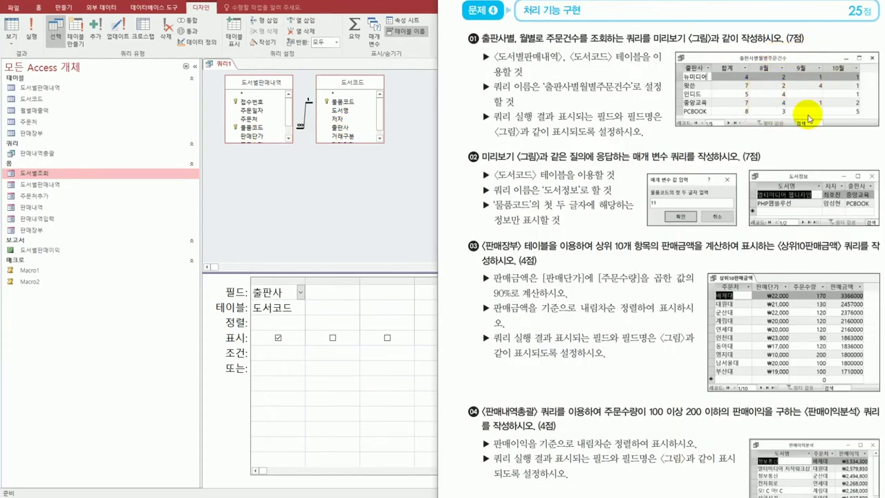
left_click(356, 6)
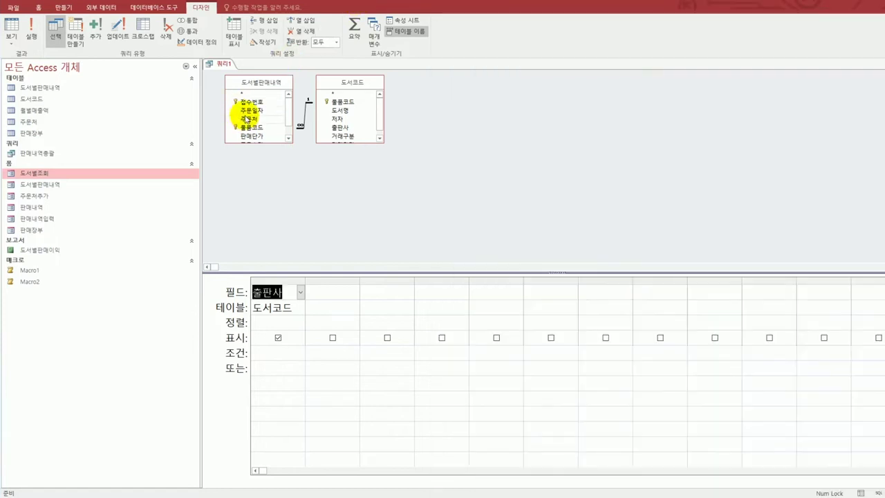
double_click(247, 111)
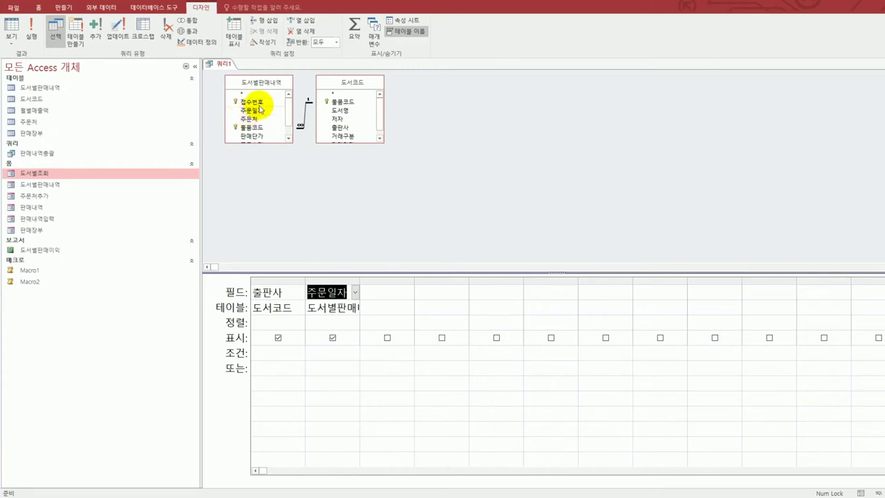
left_click(260, 104)
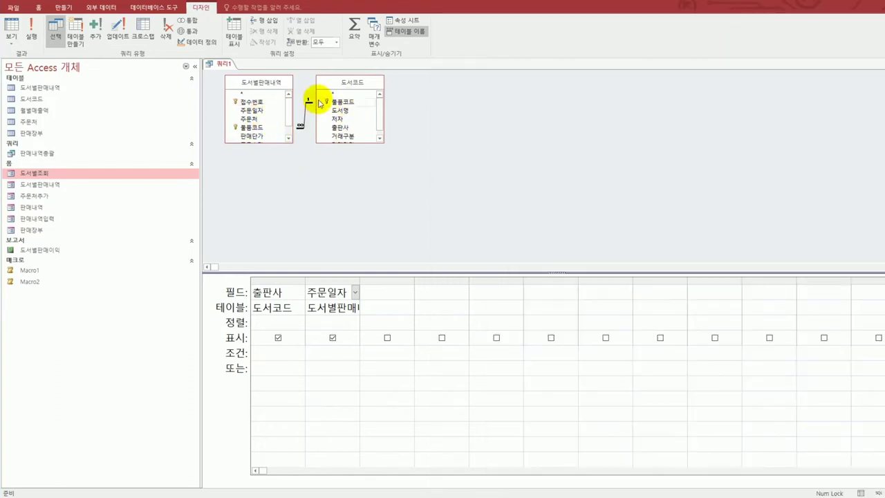
double_click(256, 101)
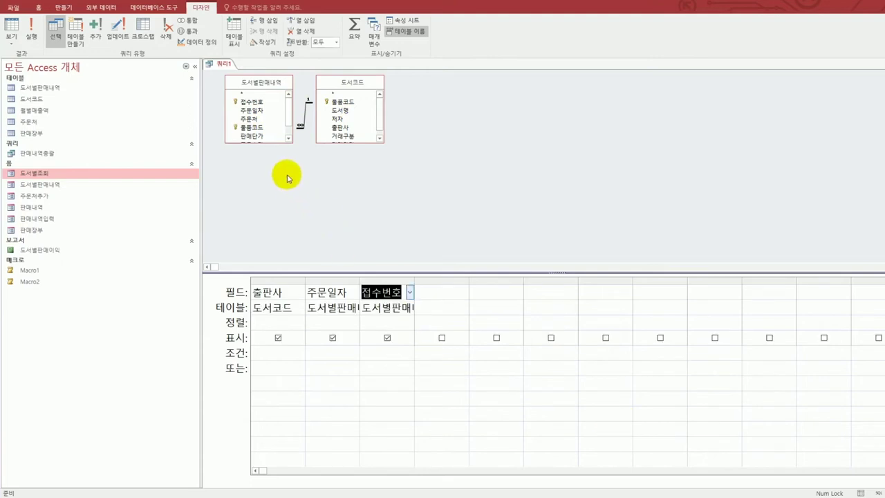
left_click(264, 107)
double_click(263, 105)
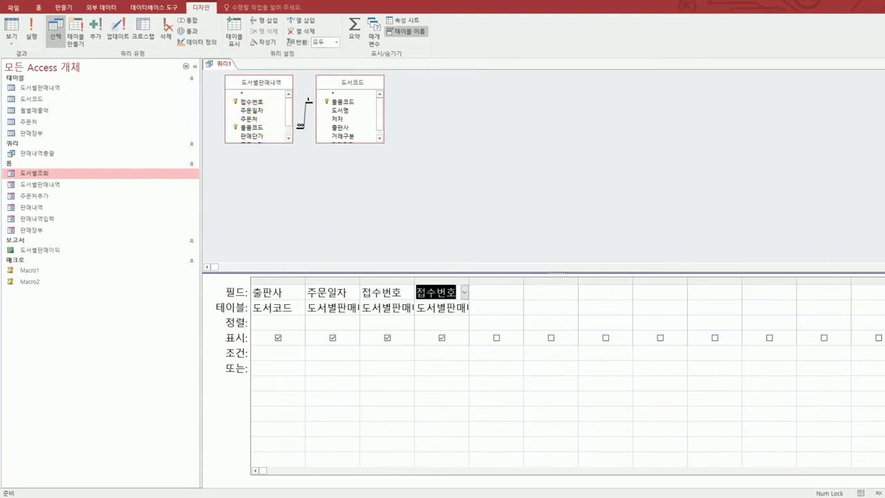
key("alt+Tab")
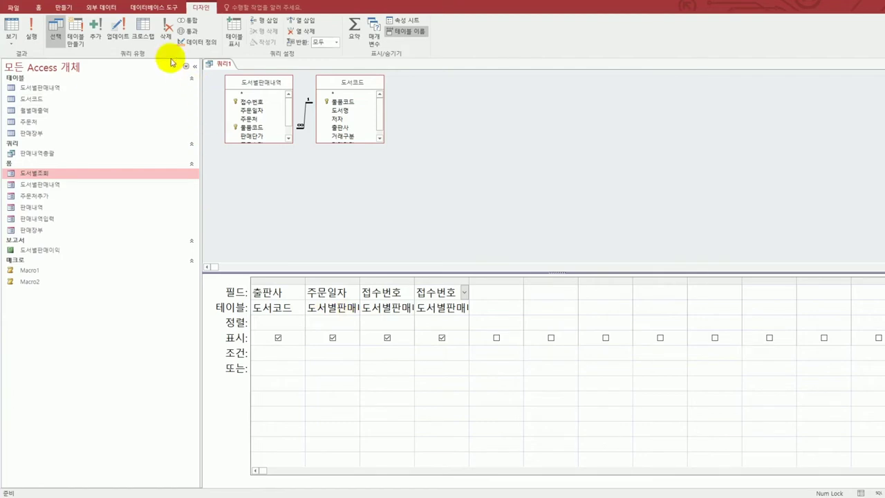
Step: Convert the query to a crosstab, with 출판사 as 행 머리글 and 주문일자 as 열 머리글
left_click(143, 43)
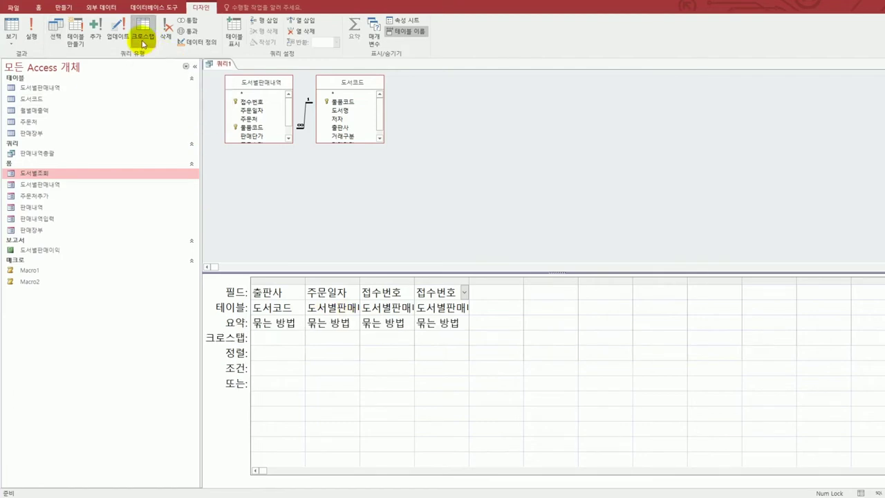
left_click(261, 338)
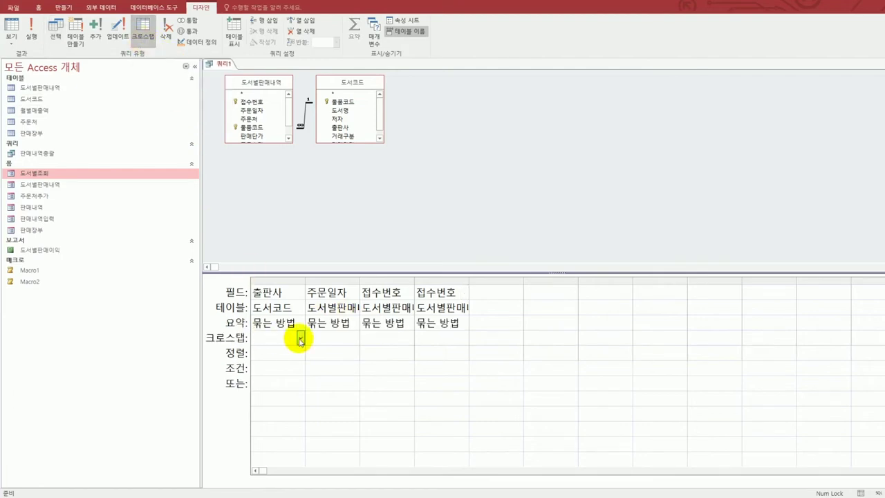
left_click(300, 338)
left_click(290, 351)
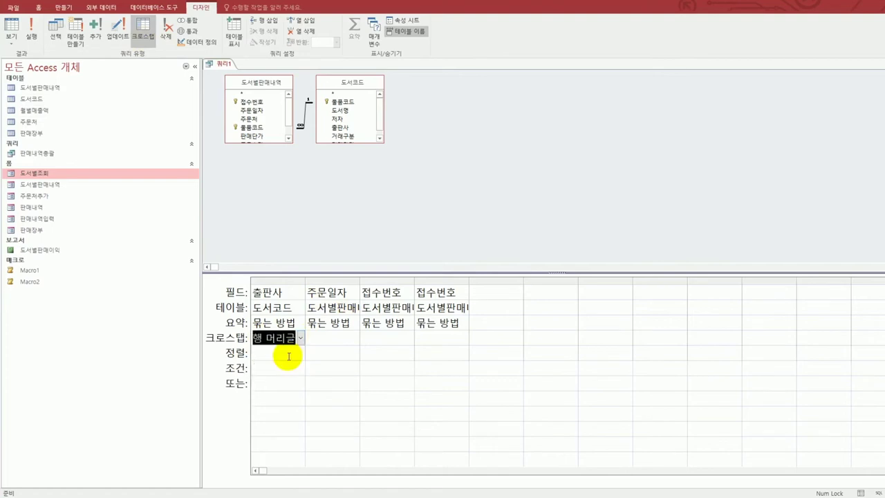
left_click(325, 338)
left_click(355, 338)
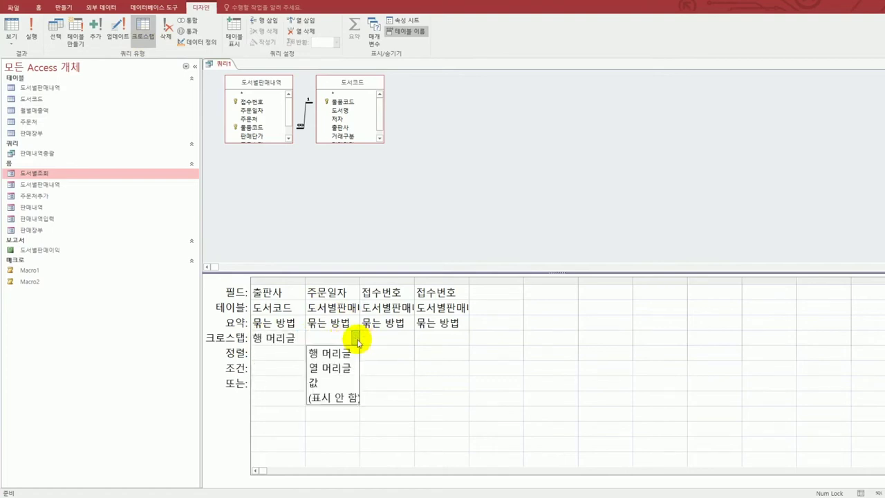
left_click(344, 367)
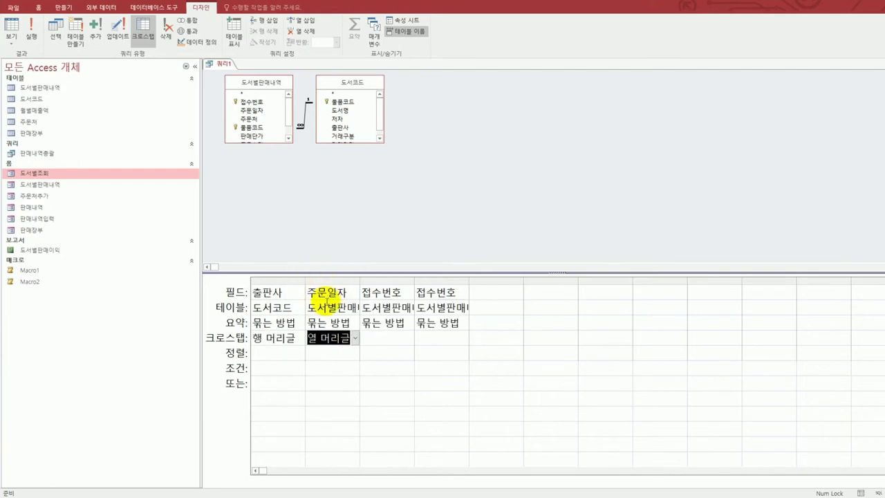
Step: Set the crosstab role of the first 접수번호 column to 값 and of the second to 행 머리글
left_click(381, 338)
left_click(409, 338)
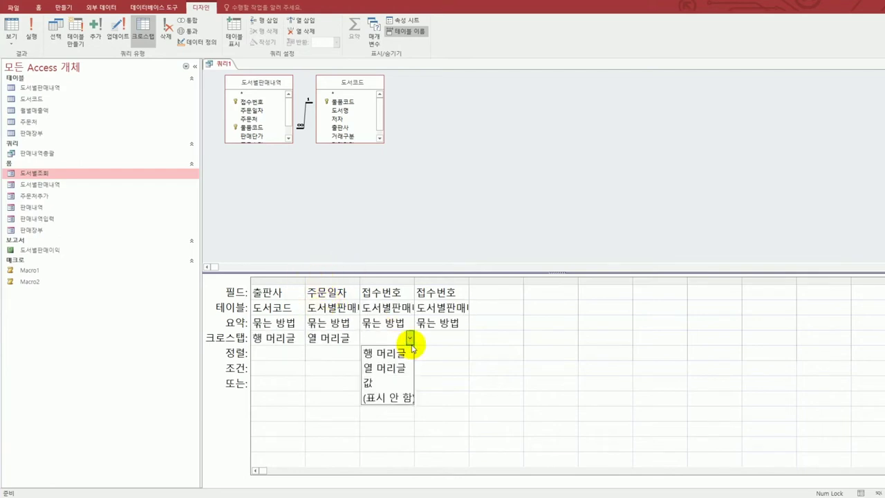
left_click(398, 383)
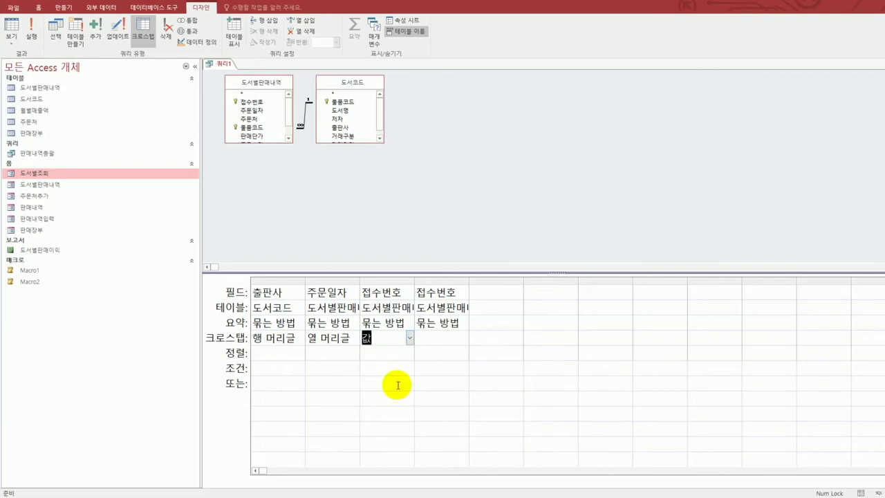
left_click(439, 340)
left_click(463, 338)
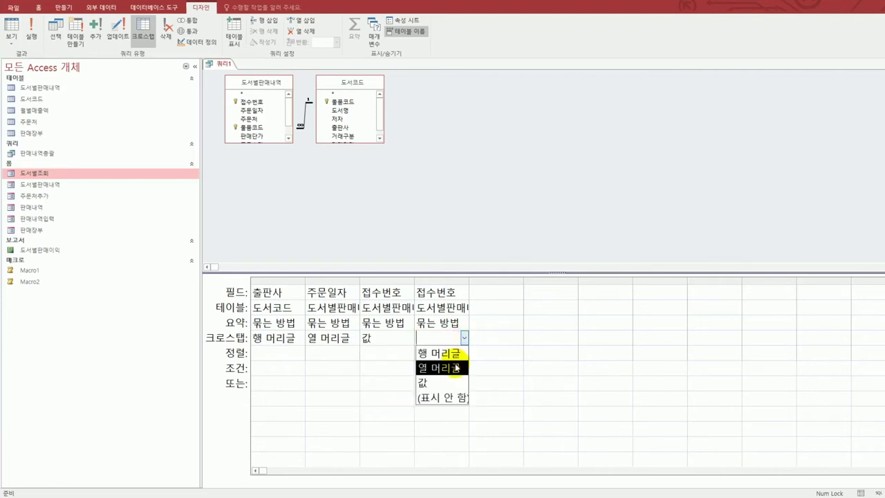
left_click(439, 353)
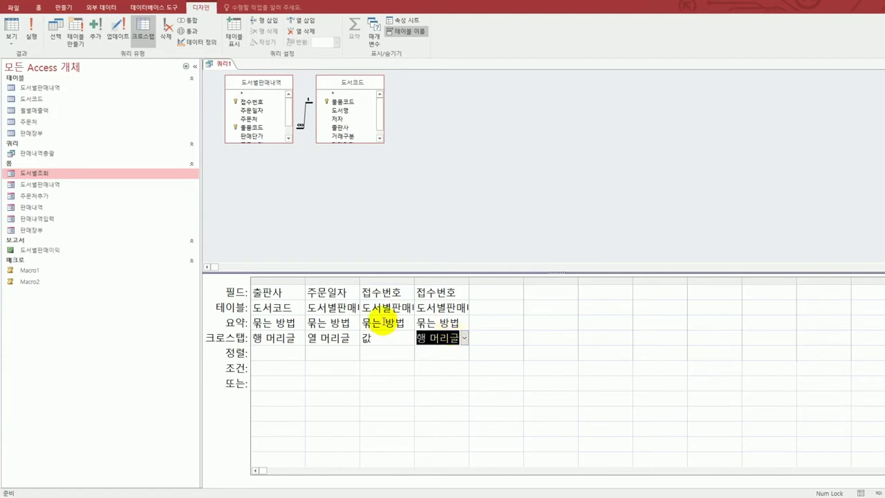
Step: Set the summary function of both 접수번호 columns to 개수
left_click(398, 322)
left_click(409, 323)
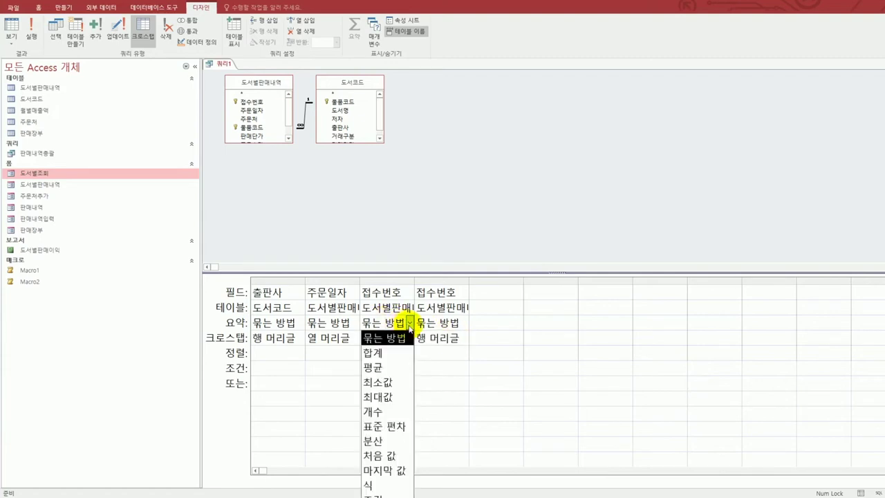
left_click(377, 412)
left_click(458, 323)
left_click(464, 322)
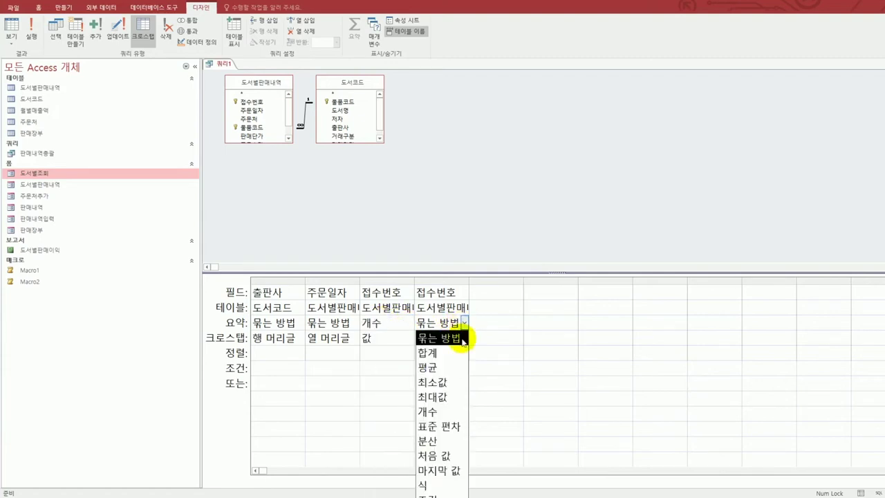
left_click(448, 412)
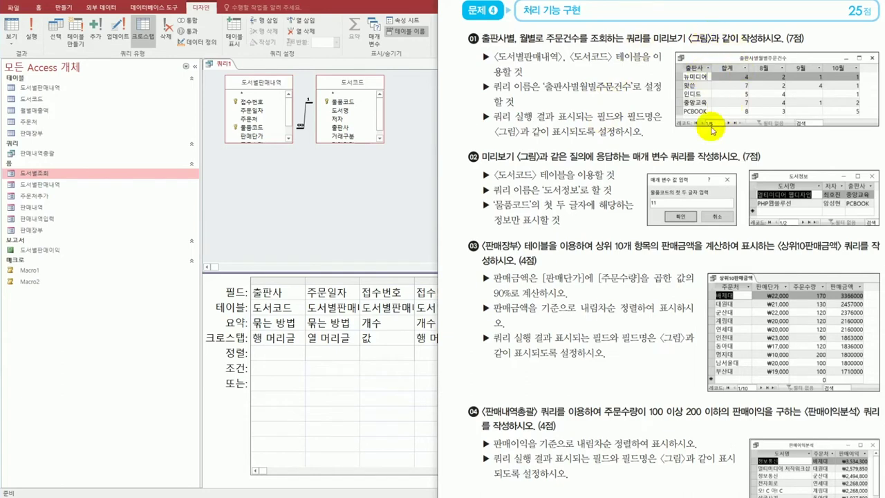
Step: Give the 접수번호 row heading column the alias 합계 and widen that column to show its full text
left_click(420, 292)
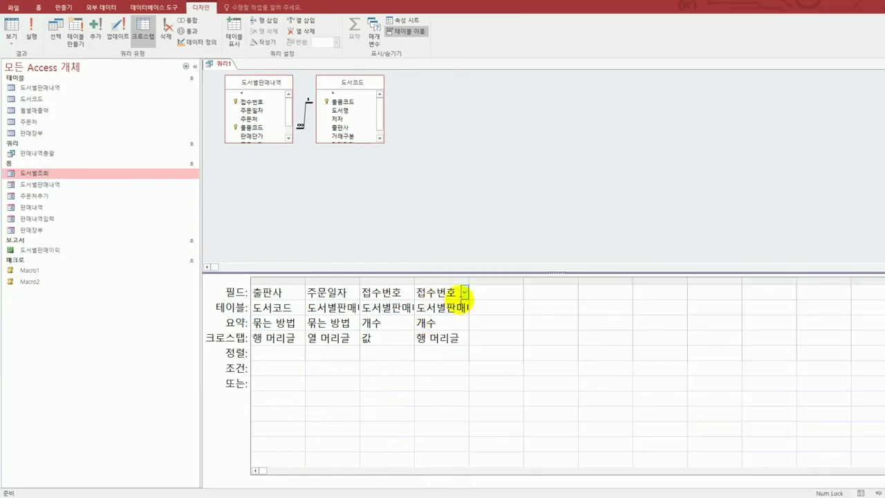
type("gl")
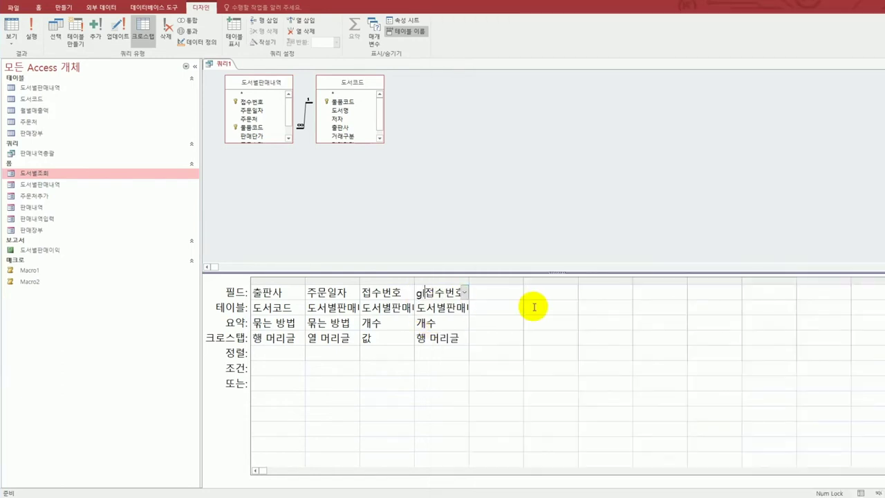
key("BackSpace")
key("BackSpace")
type("하ㅂㄱ")
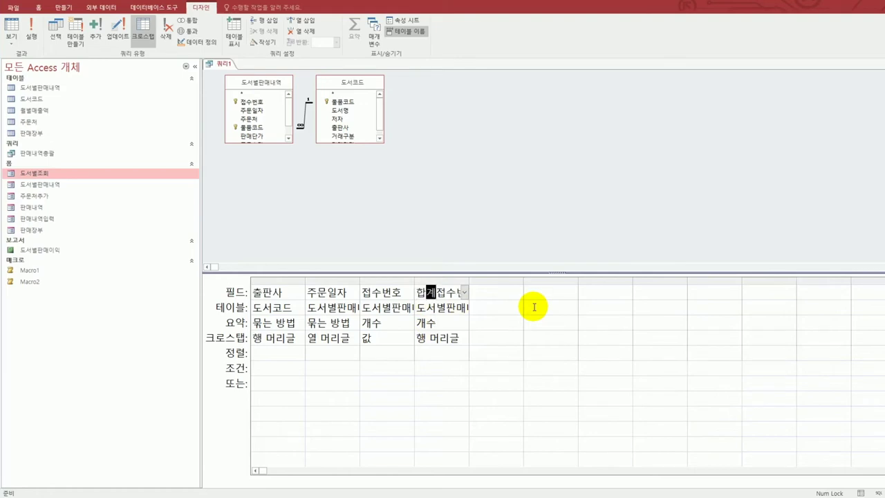
type(":")
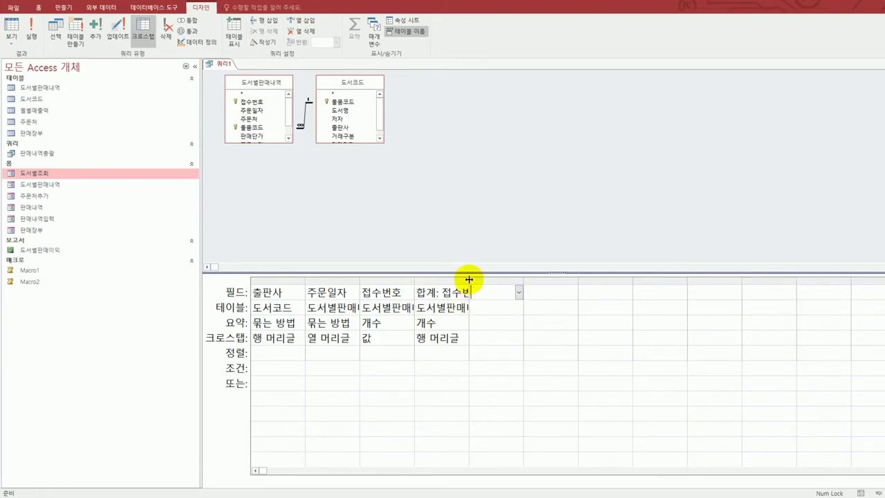
left_click_drag(468, 280, 503, 281)
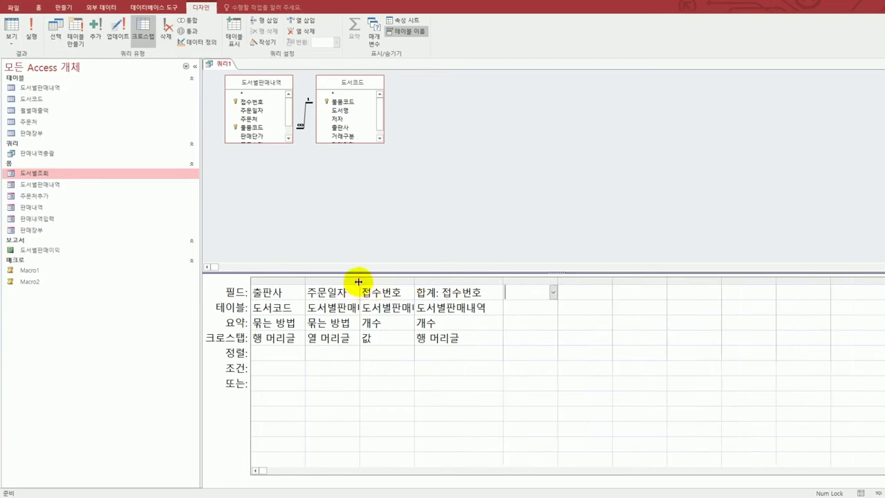
Step: Widen the 주문일자 column and change its field to the expression month([주문일자])&"월"
left_click_drag(358, 281, 429, 281)
left_click(305, 292)
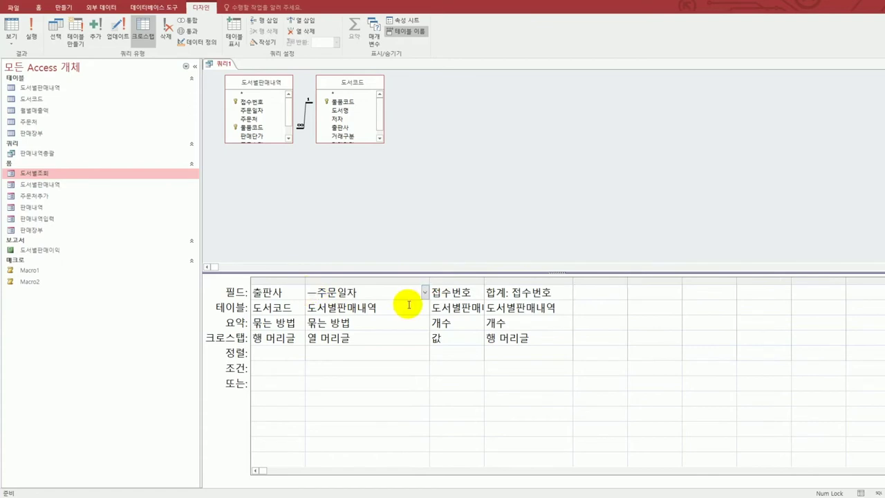
type("month(")
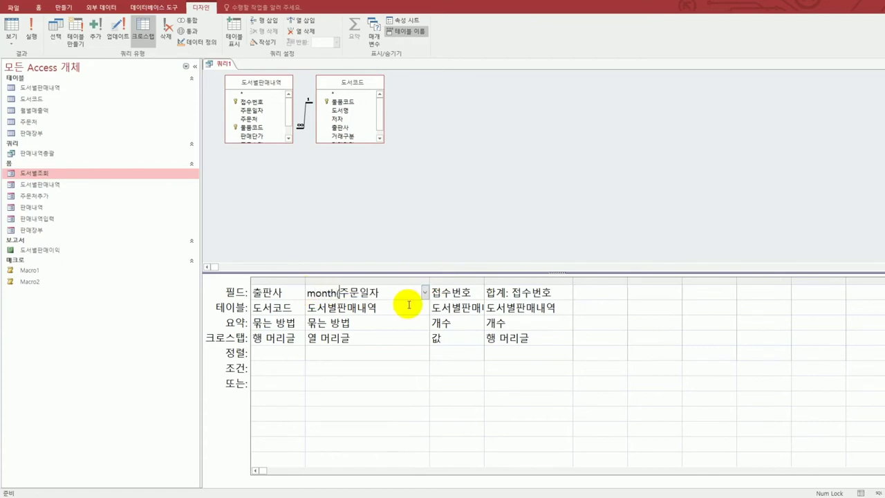
type("[")
key("End")
type("\\")
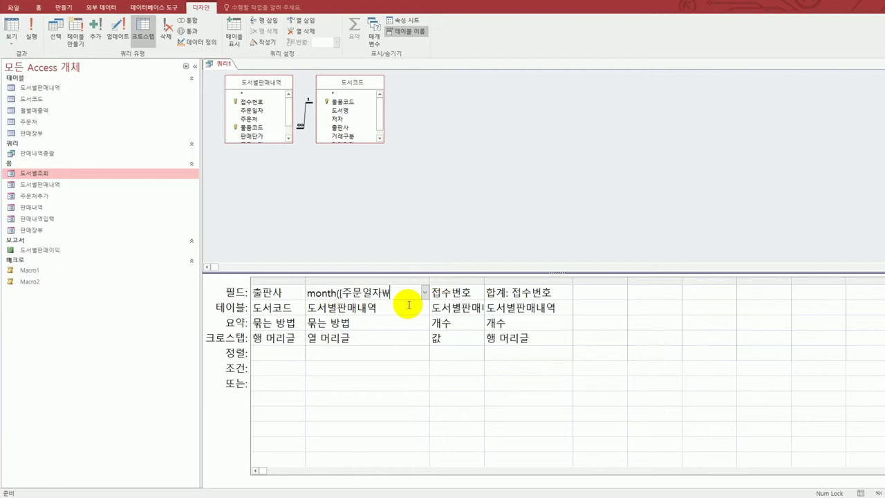
type(")&")
key("BackSpace")
key("BackSpace")
type("])&\"ㅇ\"")
key("Tab")
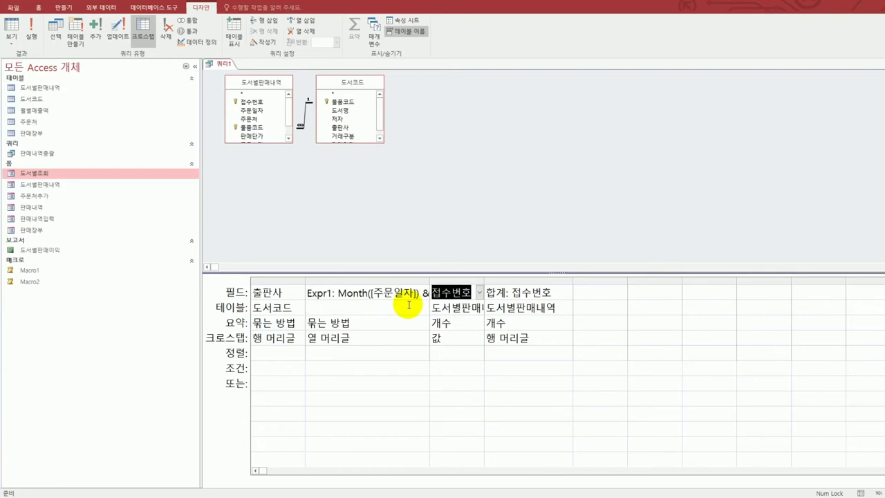
Step: Widen the month expression and 접수번호 value columns, and preview the crosstab's datasheet
left_click_drag(429, 282, 499, 283)
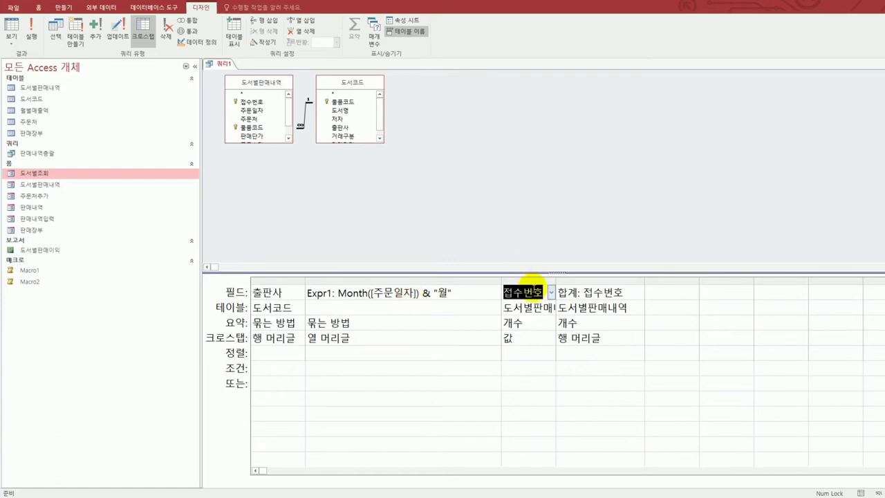
left_click_drag(555, 280, 565, 280)
left_click(523, 381)
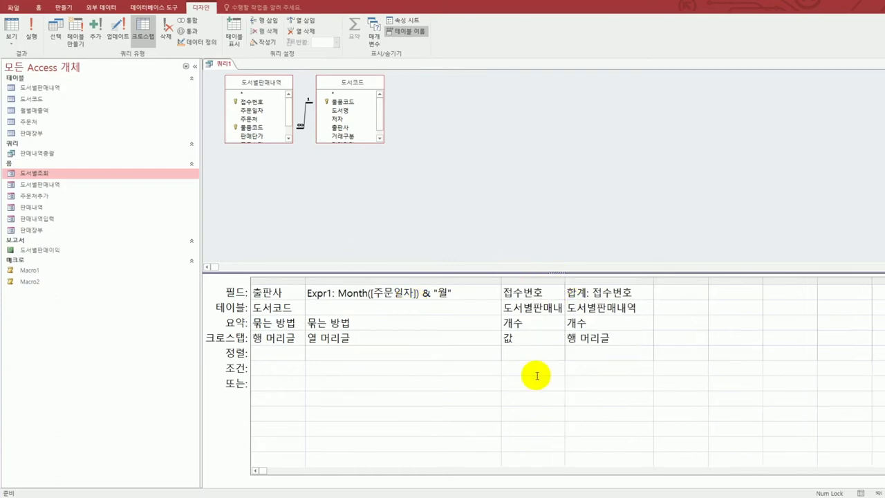
left_click(11, 28)
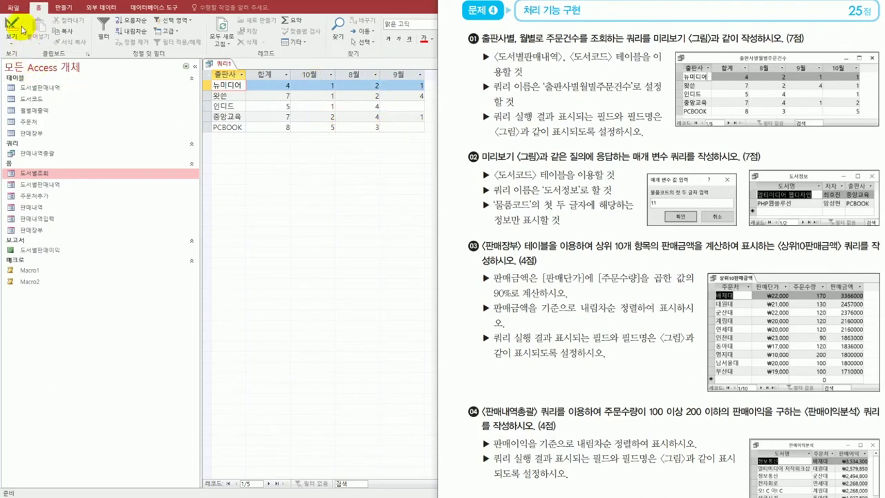
left_click(11, 25)
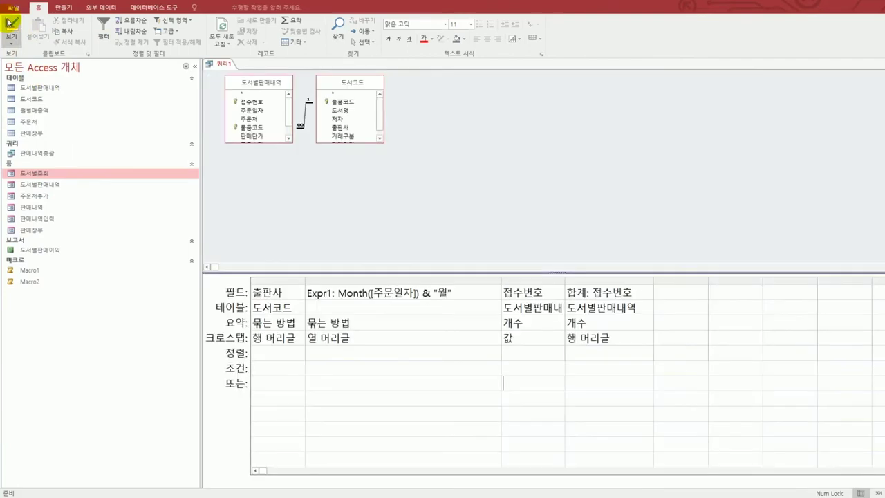
Step: Set the query's 열 머리글 property to "8월","9월","10월" so the month columns follow that order
left_click(420, 291)
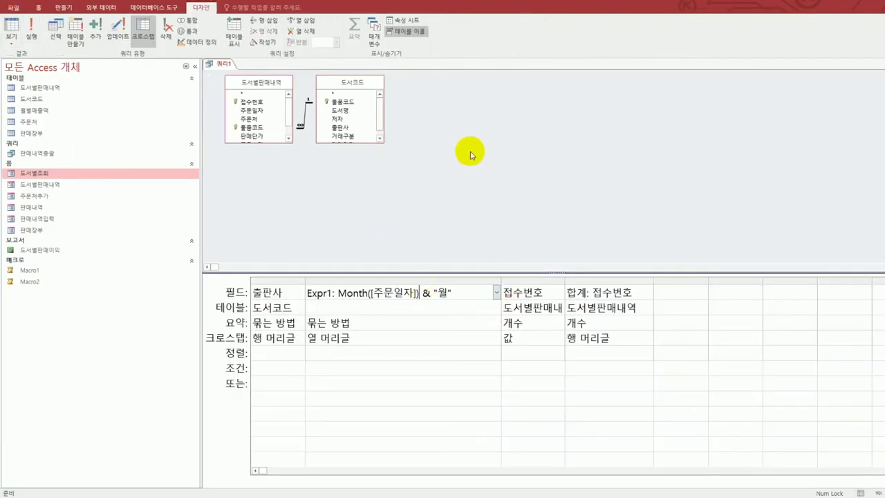
right_click(470, 154)
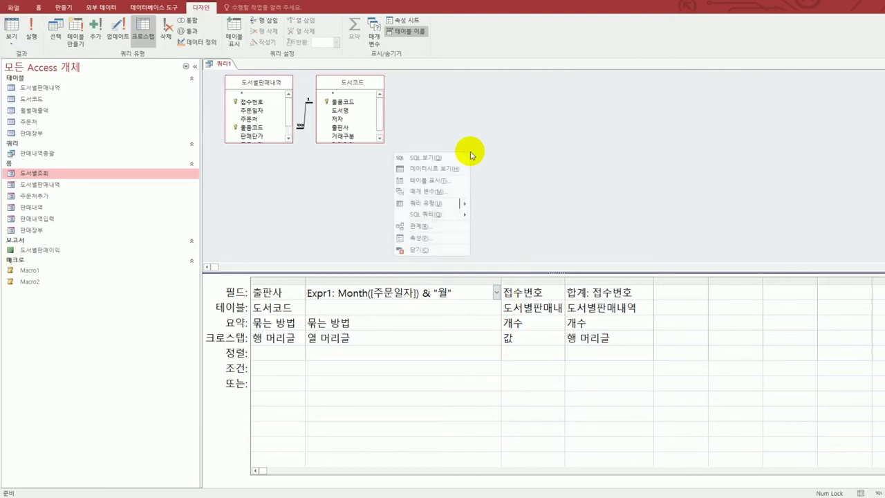
left_click(450, 239)
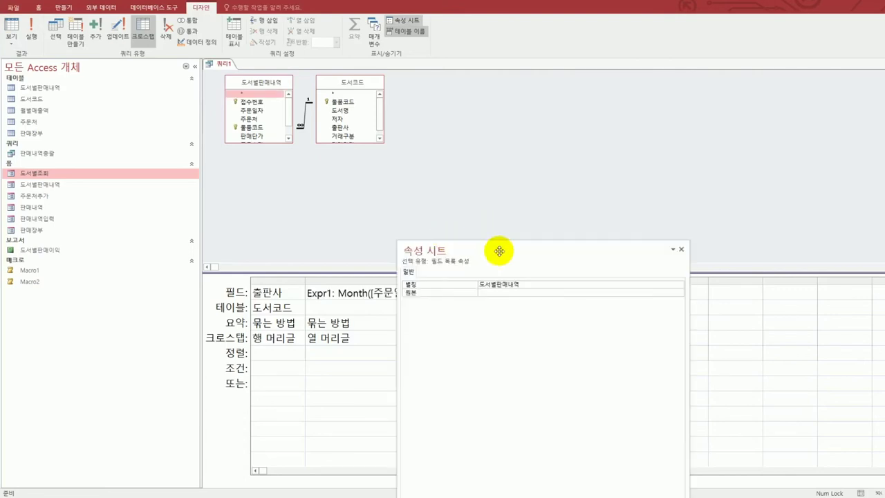
left_click_drag(500, 249, 653, 112)
left_click(367, 294)
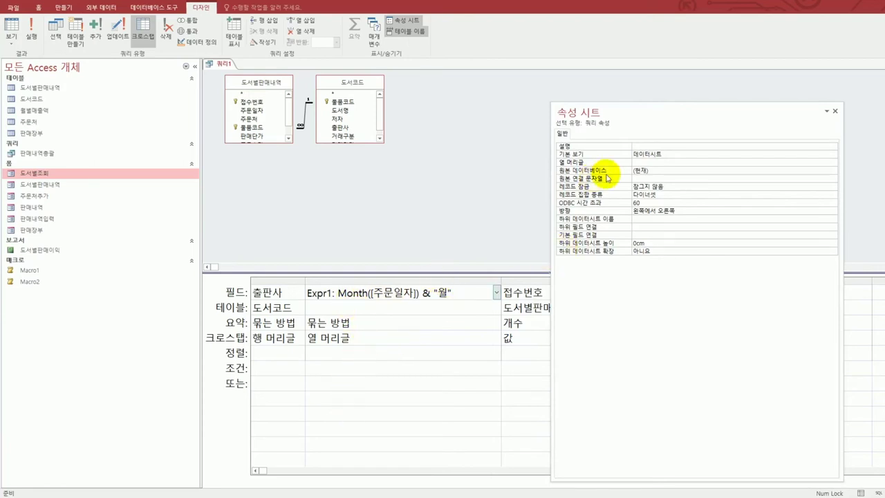
left_click(641, 162)
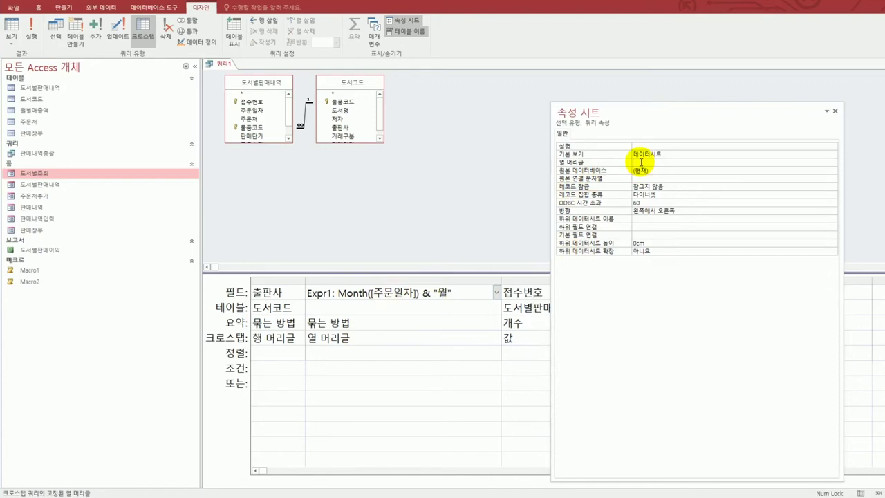
type("10월\"")
left_click(668, 196)
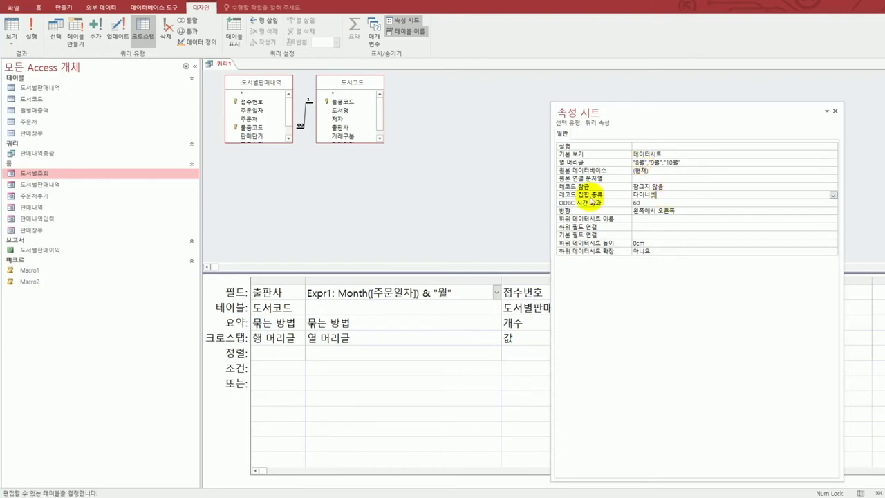
Step: Preview the crosstab's datasheet against the task's sample figure and close the query's property sheet
left_click(18, 33)
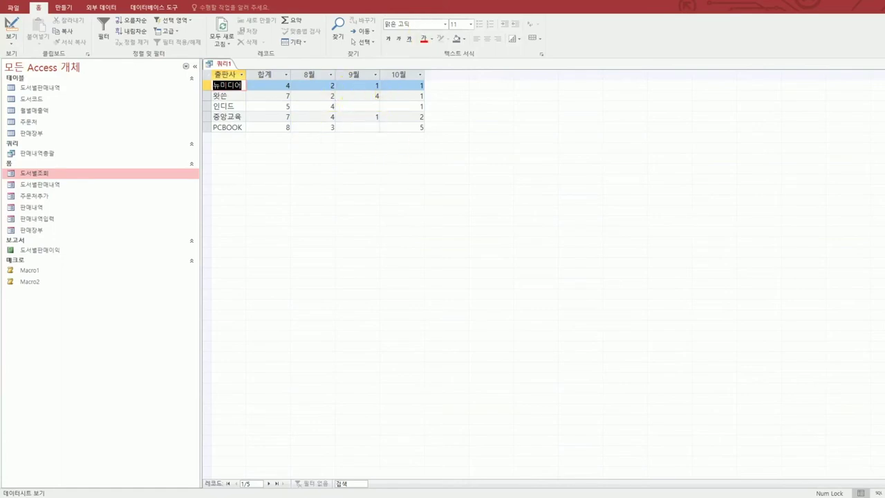
key("alt+Tab")
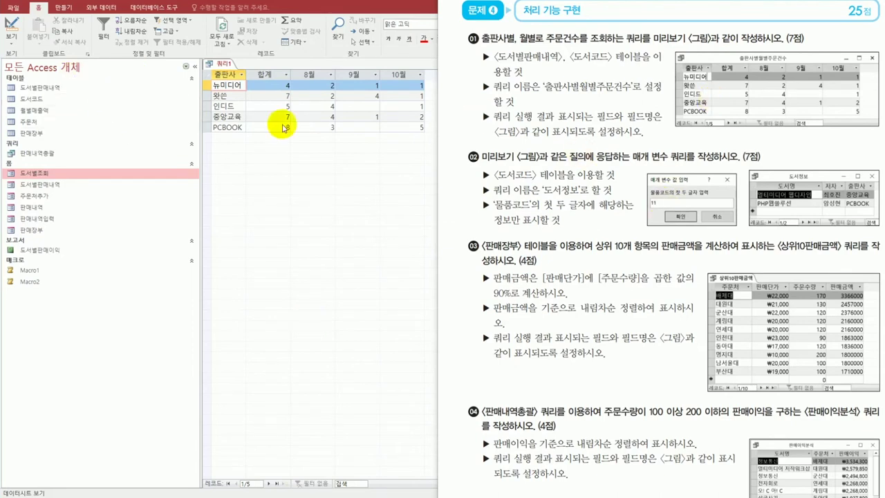
left_click(13, 32)
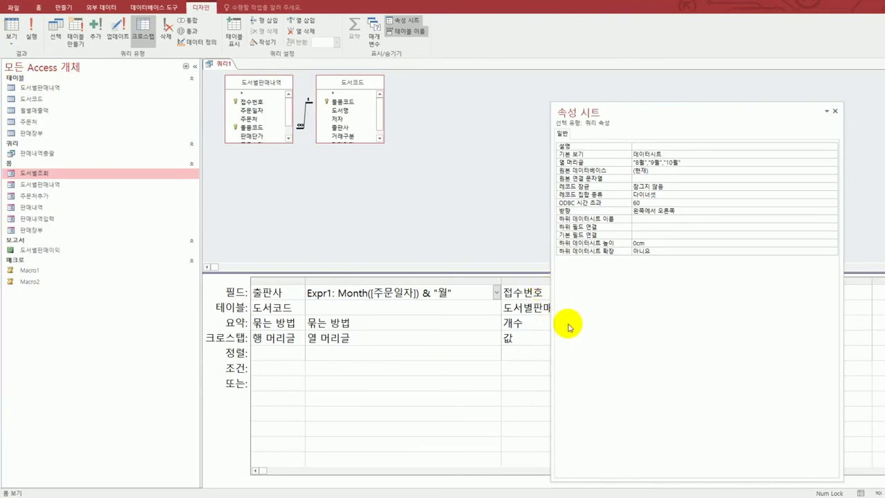
left_click(834, 110)
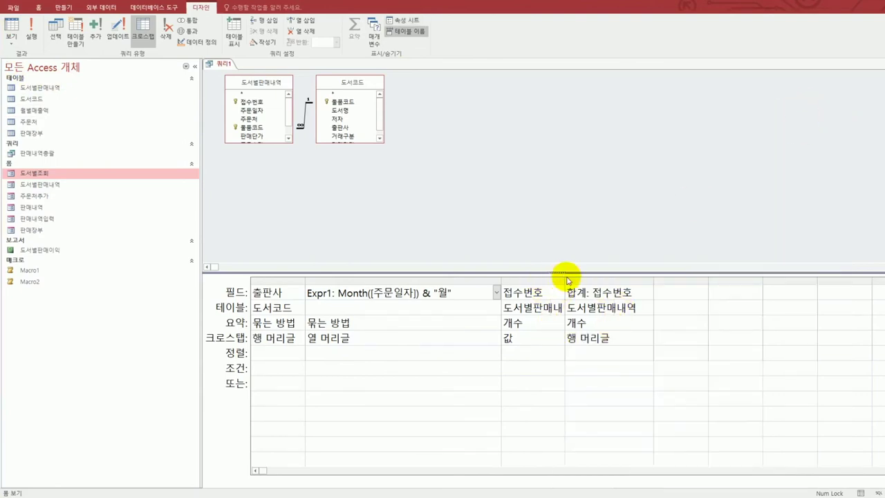
Step: Widen the 접수번호 value column and give it the alias 주문건수
left_click_drag(567, 279, 655, 282)
left_click(503, 292)
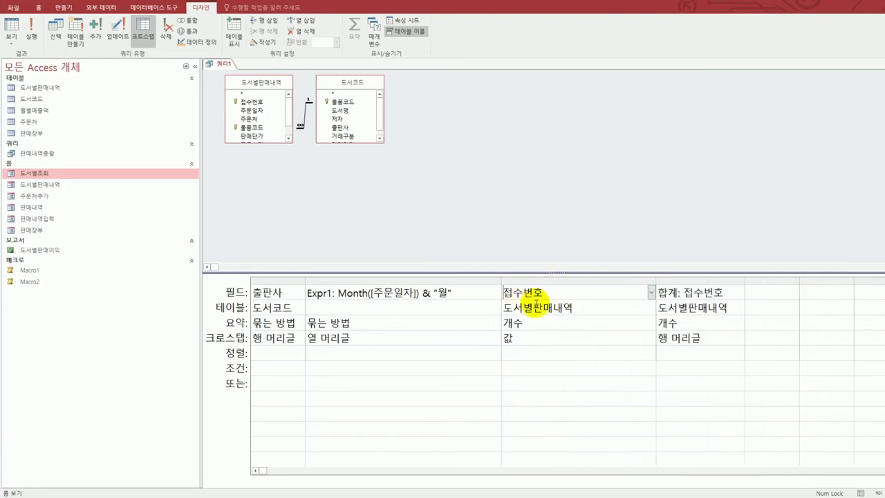
type("주문건수")
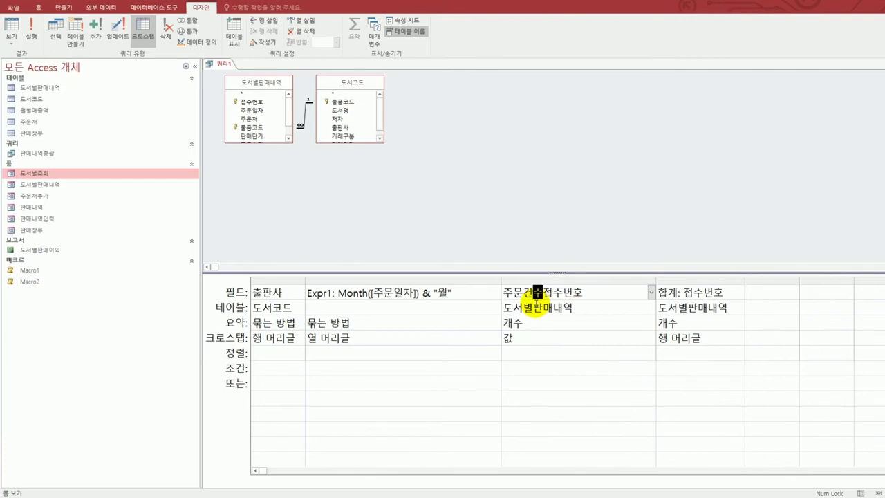
type(":")
key("Tab")
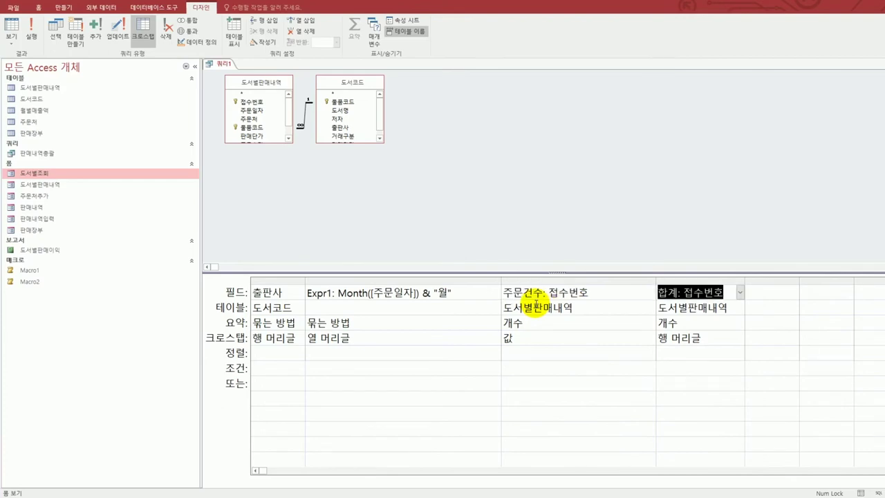
Step: Change the summary function of the 합계 row heading column to 식
left_click(715, 323)
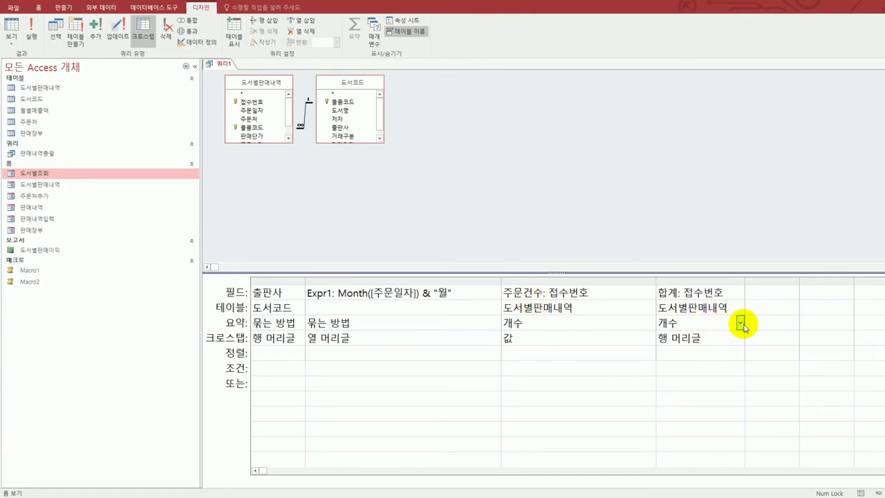
left_click(741, 324)
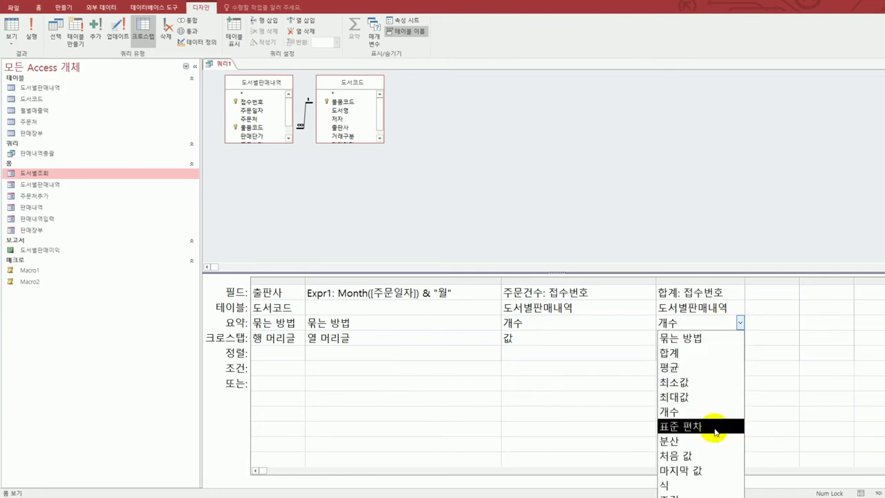
left_click(700, 482)
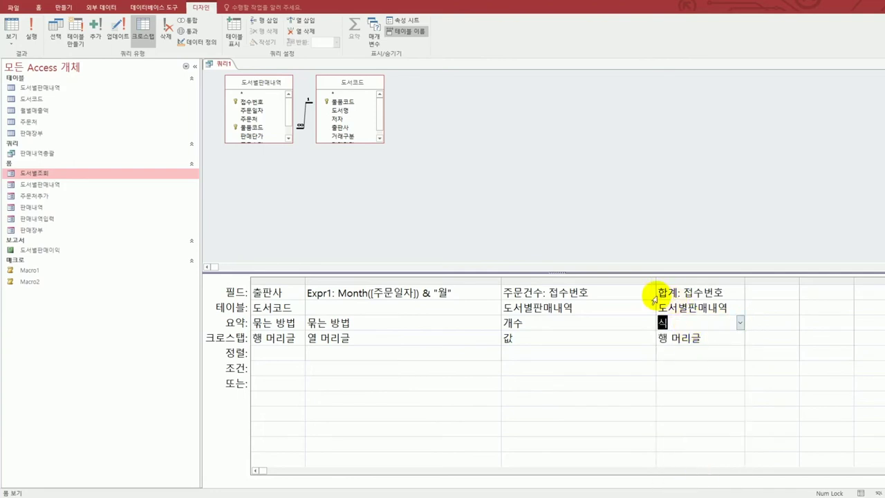
Step: Replace the field of the 합계 row heading column with the expression sum([주문건수]), aliased 합계
left_click_drag(657, 292, 734, 292)
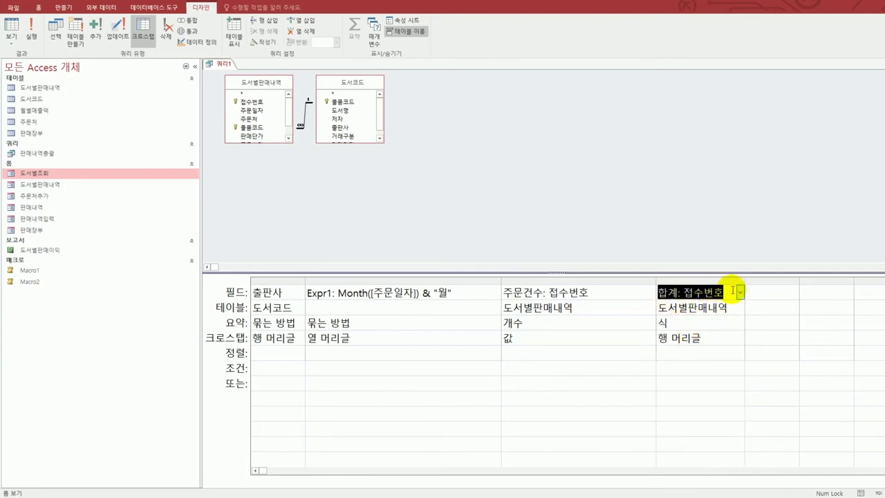
type("ㄴ")
key("BackSpace")
key("BackSpace")
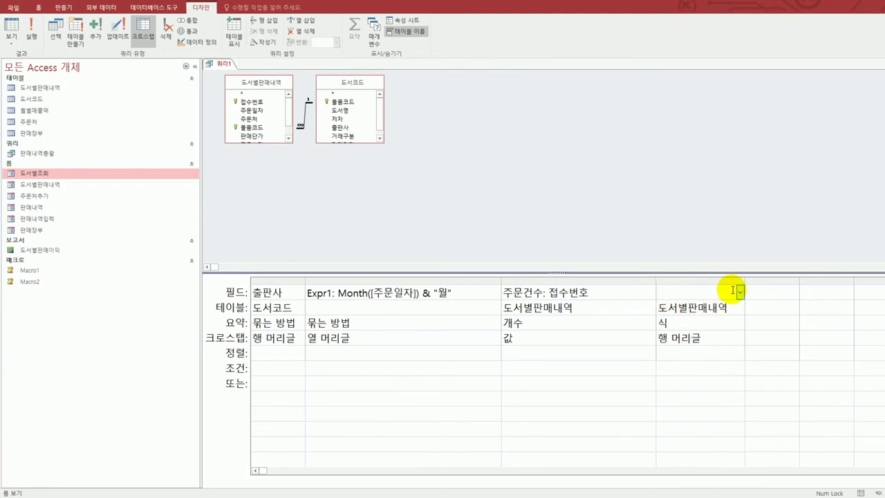
type("sum(")
key("BackSpace")
key("BackSpace")
type("ㅈ")
type("문건수]")
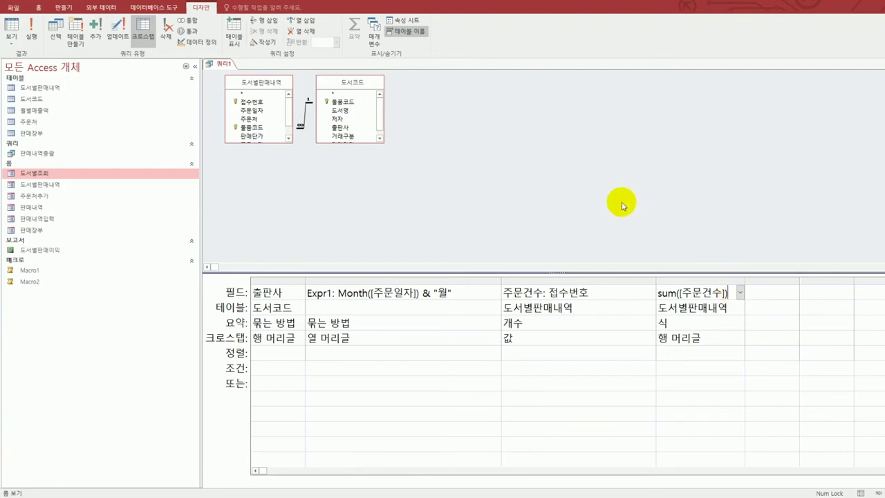
left_click(602, 402)
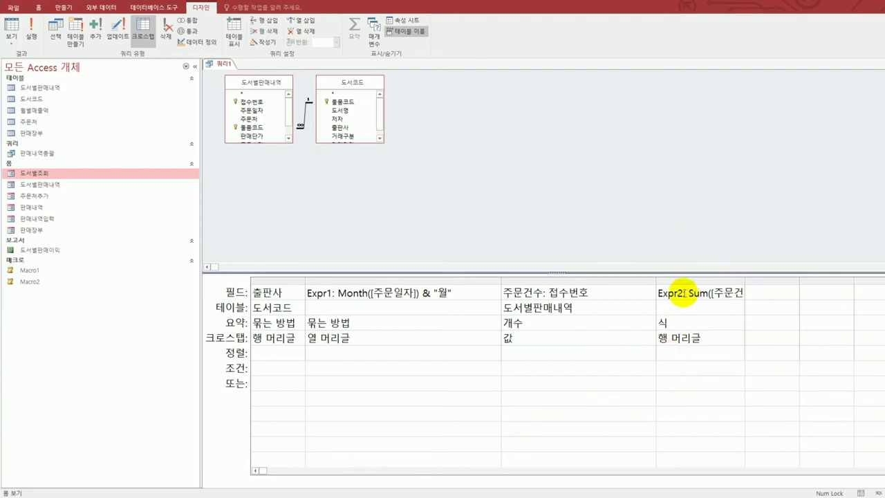
left_click_drag(681, 292, 653, 293)
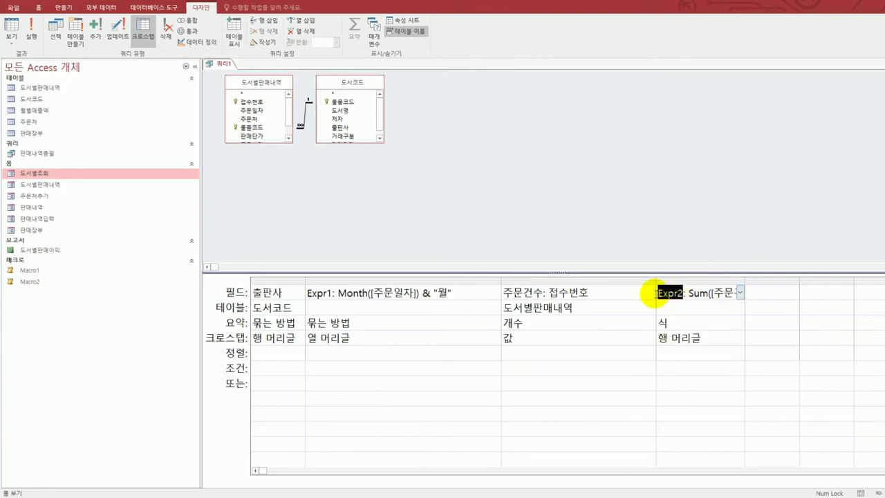
type("합ㄱ")
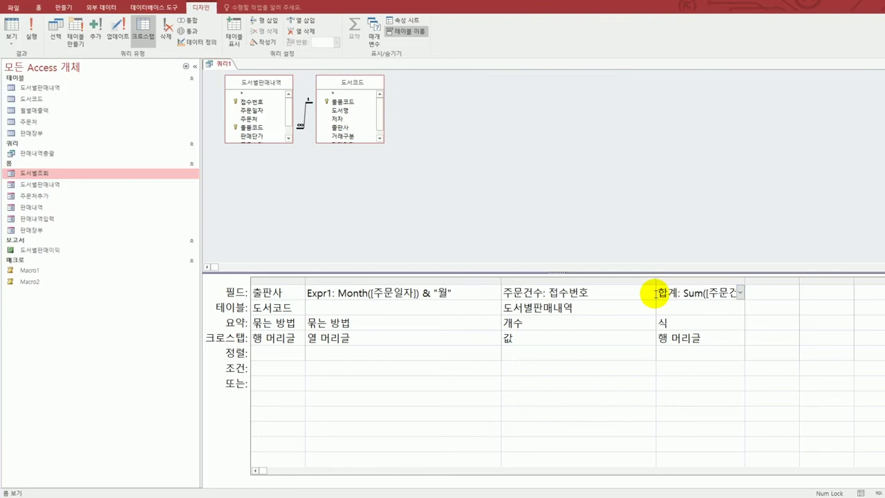
left_click(592, 324)
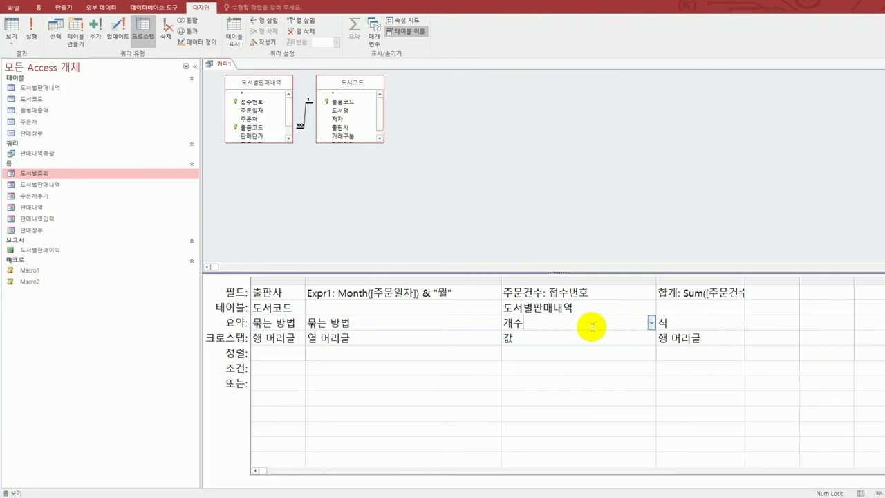
Step: Preview the crosstab's datasheet, save the query as 출판사별월별주문건수 and close it
left_click(11, 25)
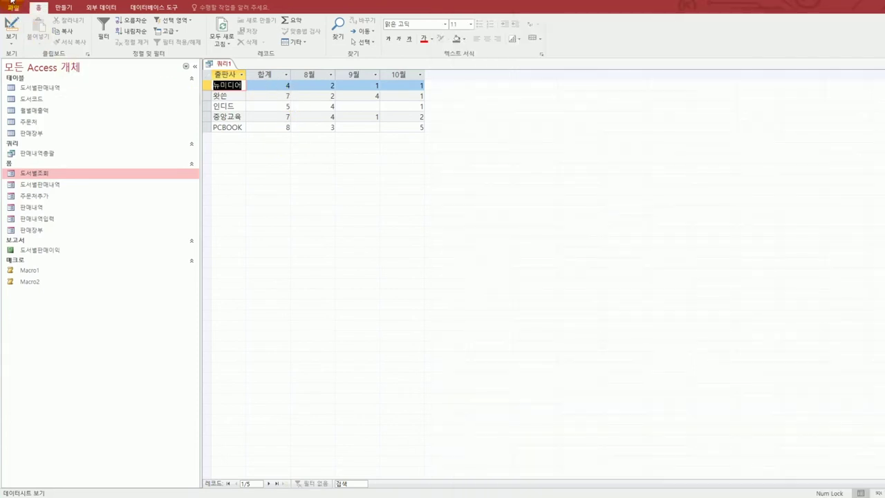
key("ctrl+s")
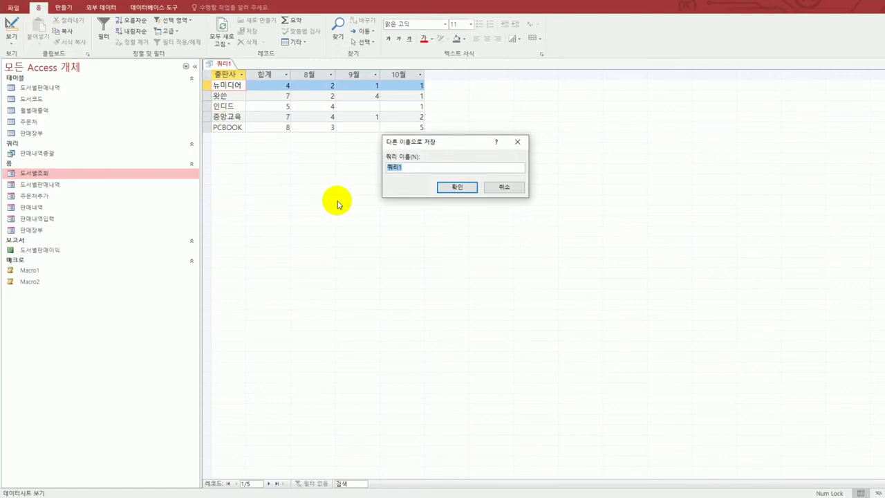
type("출판사별월별주문건수")
left_click(461, 194)
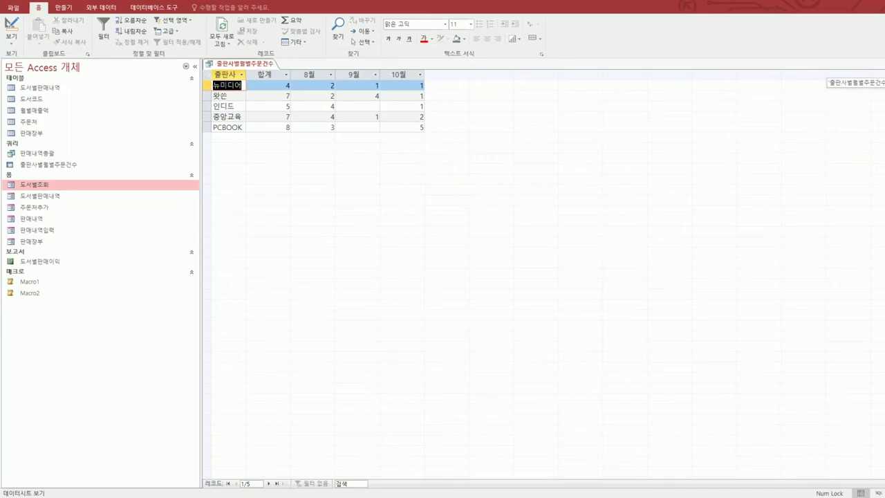
key("ctrl+w")
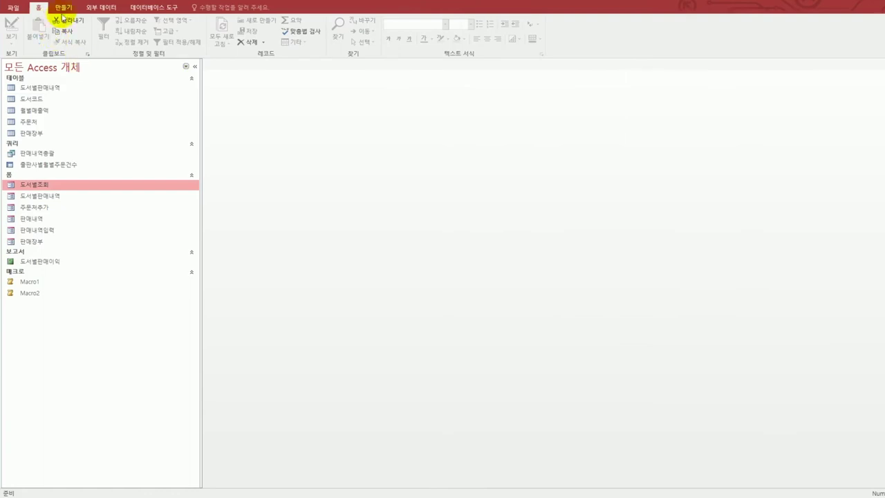
Step: Create a new query in design view with the 도서코드 table as its source
left_click(63, 7)
left_click(146, 36)
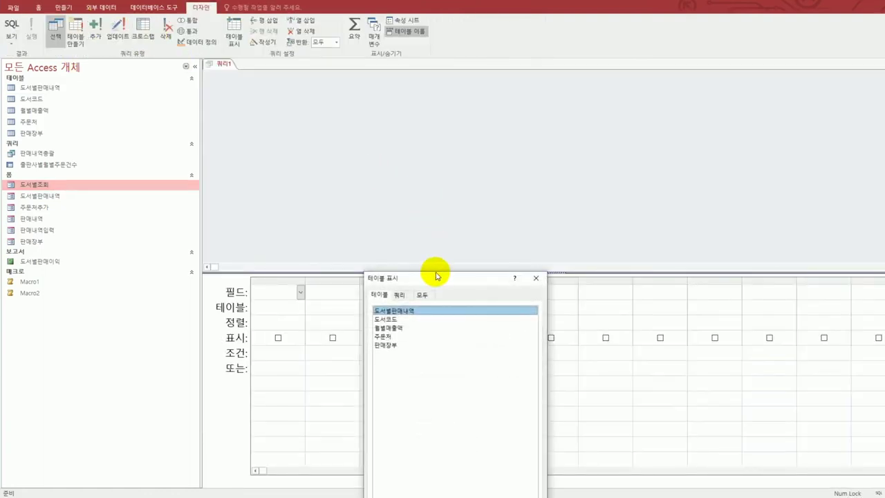
left_click_drag(439, 278, 488, 160)
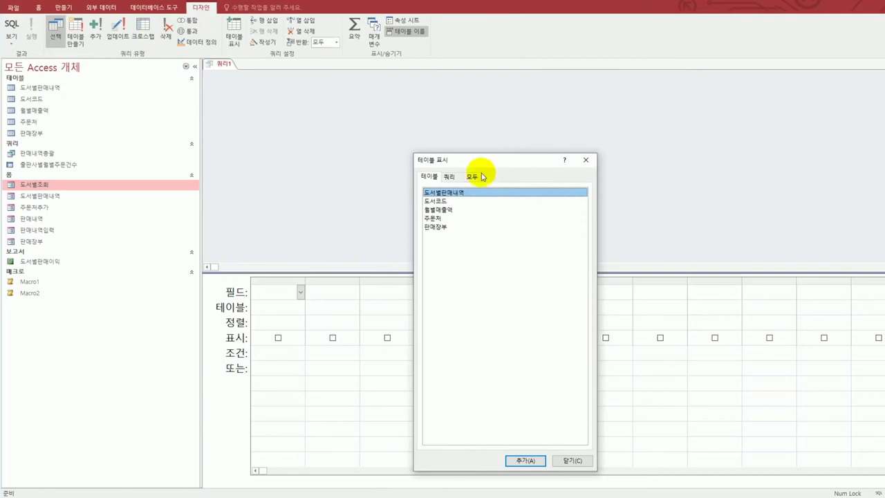
double_click(460, 201)
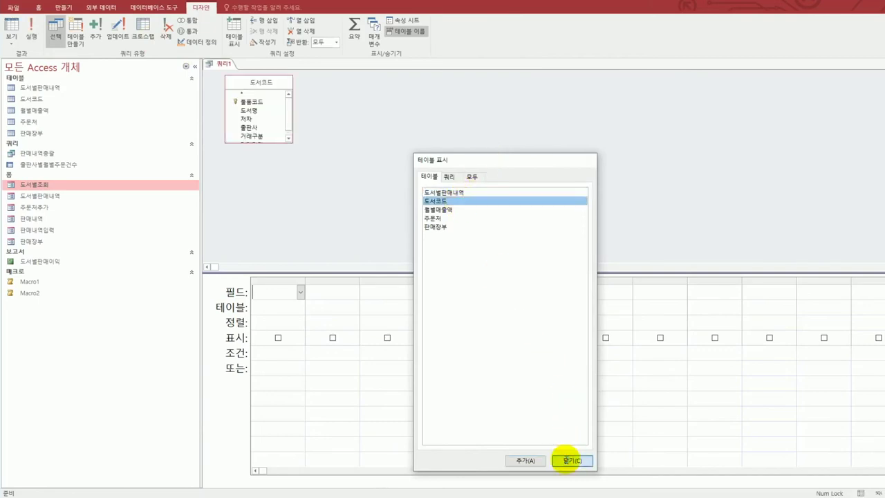
left_click(571, 459)
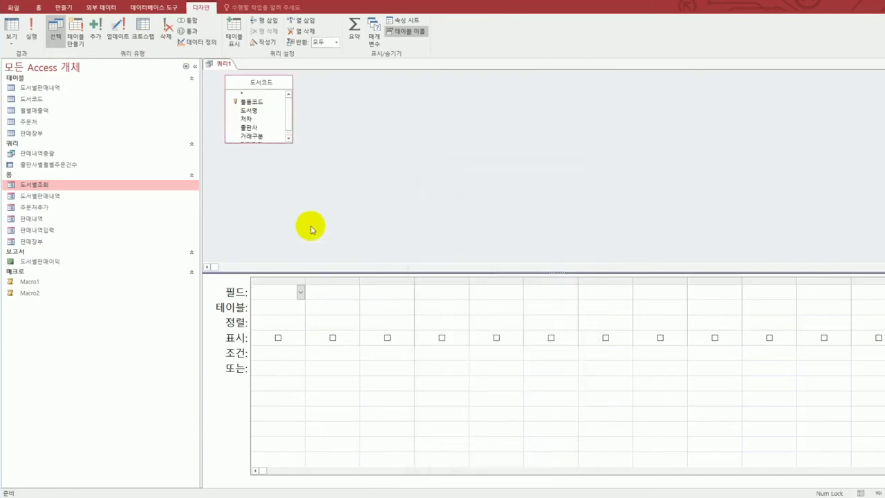
Step: Add the 도서명, 저자 and 출판사 fields to the query grid and consult the task sheet for the parameter query
double_click(260, 113)
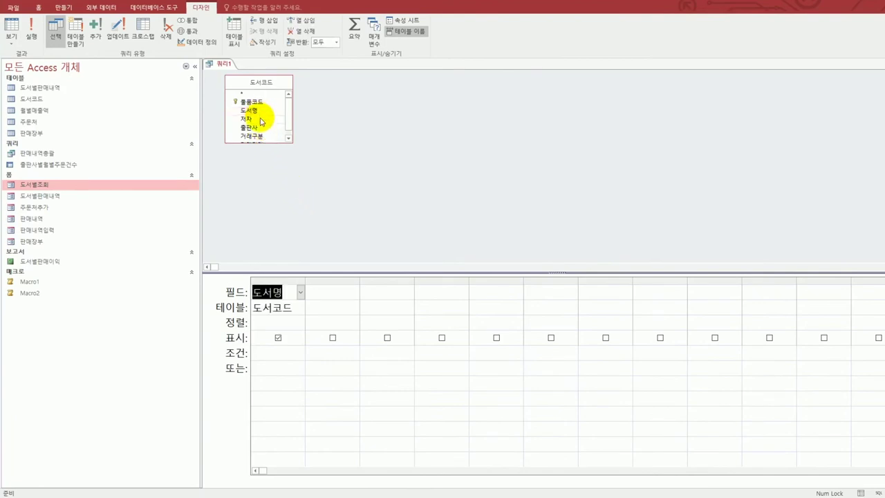
double_click(262, 119)
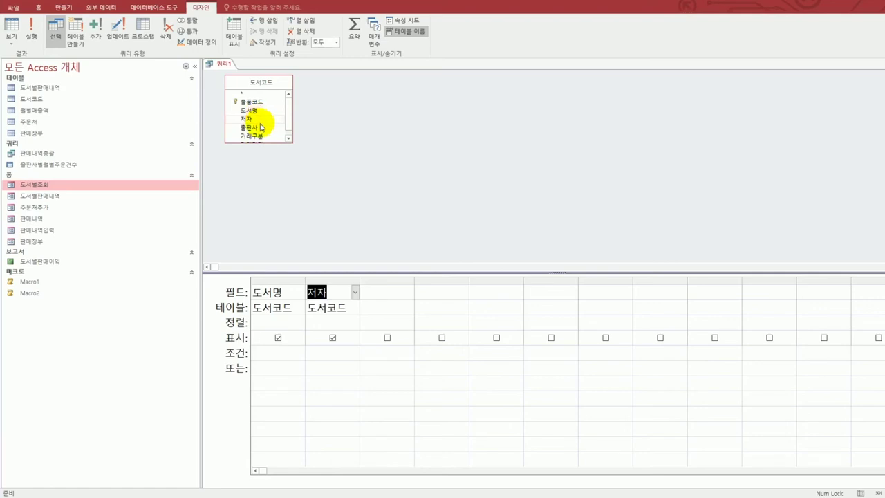
double_click(261, 129)
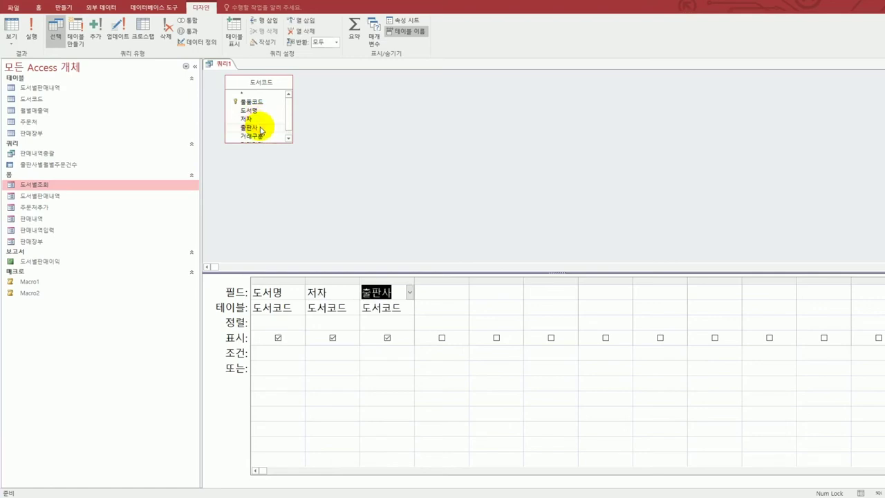
key("alt+Tab")
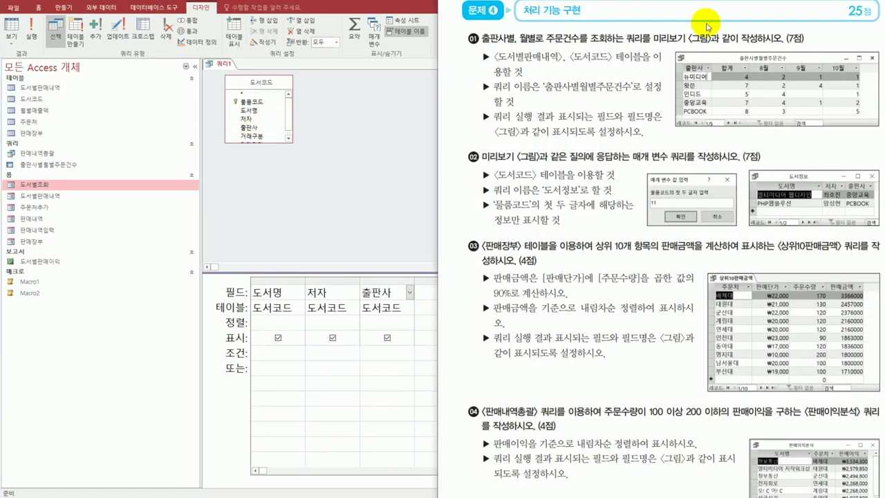